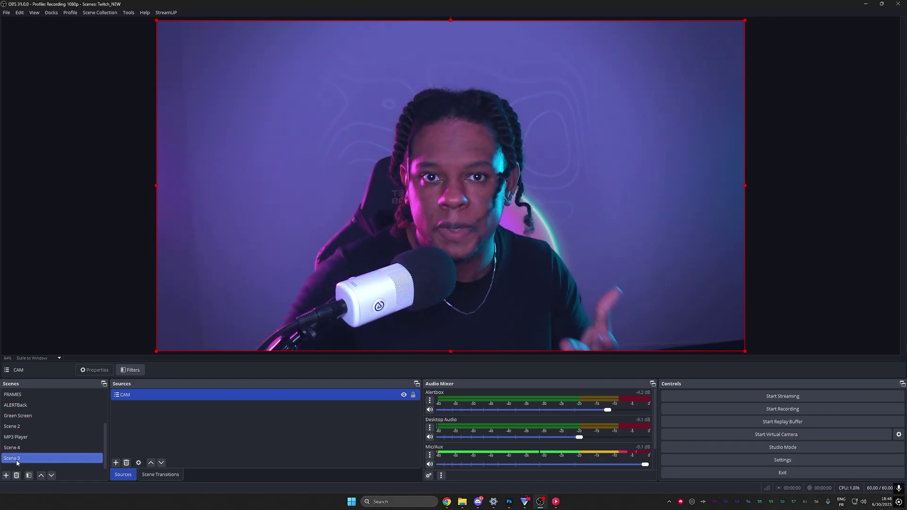
Step: Add Color Source 3 with the default grey colour
left_click(116, 463)
left_click(142, 235)
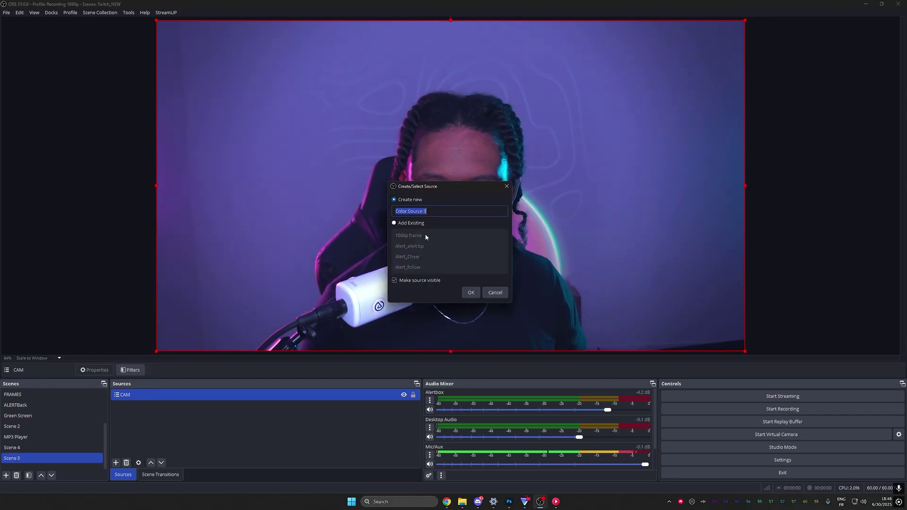
left_click(471, 293)
left_click(577, 389)
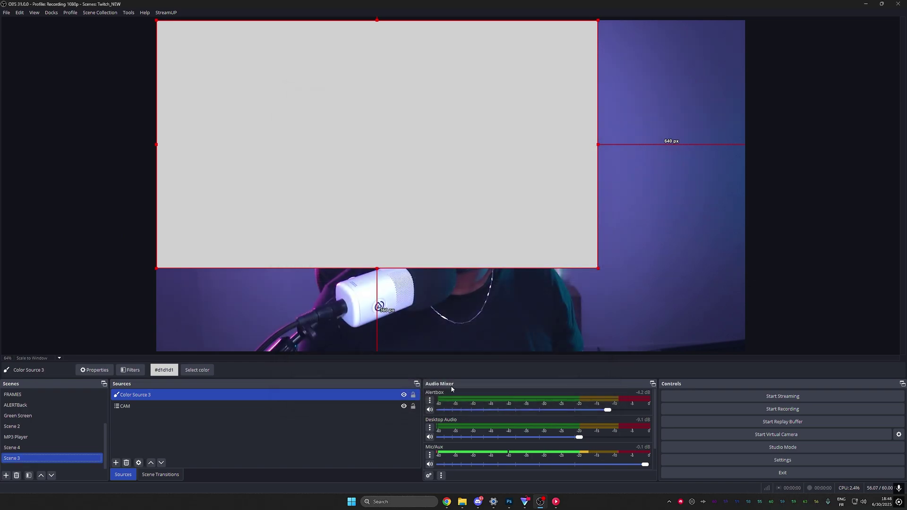
Step: Mask Color Source 3 into a circle with an Advanced Mask filter
left_click(122, 371)
left_click(307, 367)
left_click(342, 85)
left_click(432, 255)
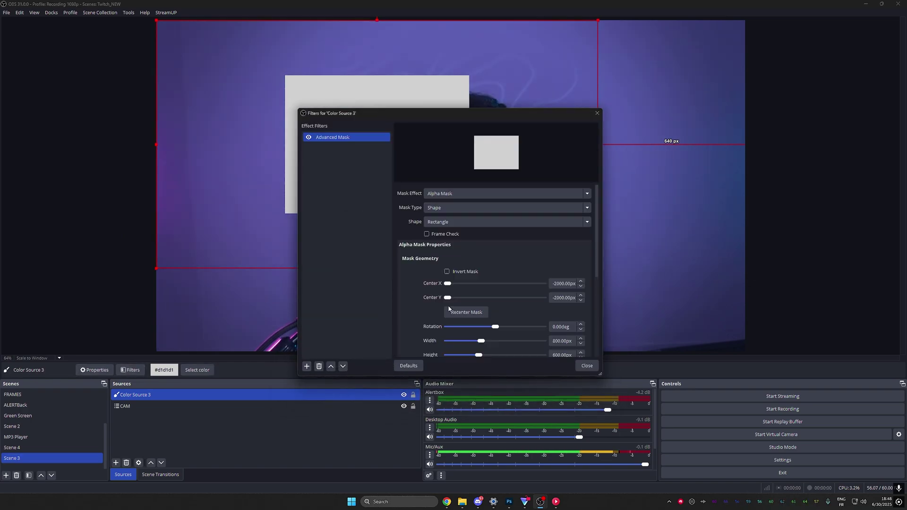
left_click(462, 209)
left_click(453, 222)
left_click(453, 242)
left_click(587, 366)
Step: Move the circle to the right of the canvas and give it a 44px Shadow filter
left_click_drag(527, 152, 595, 139)
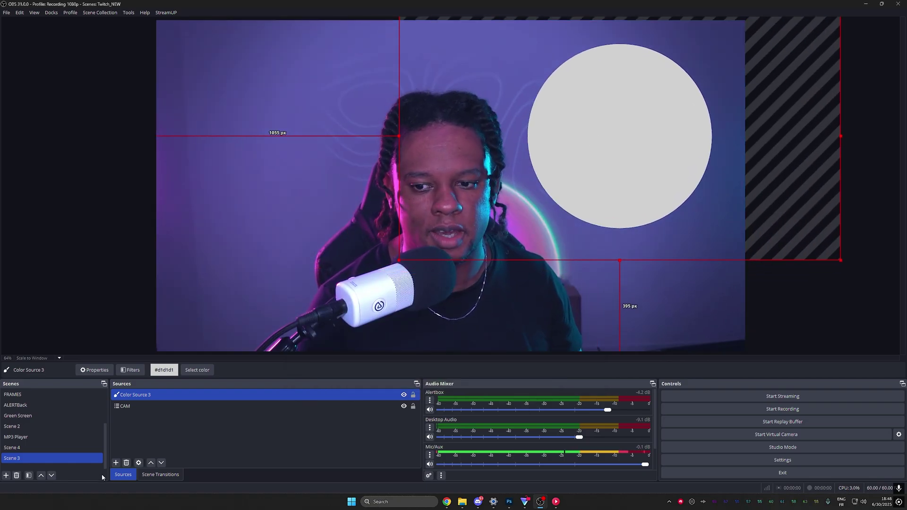
left_click(130, 370)
left_click(305, 367)
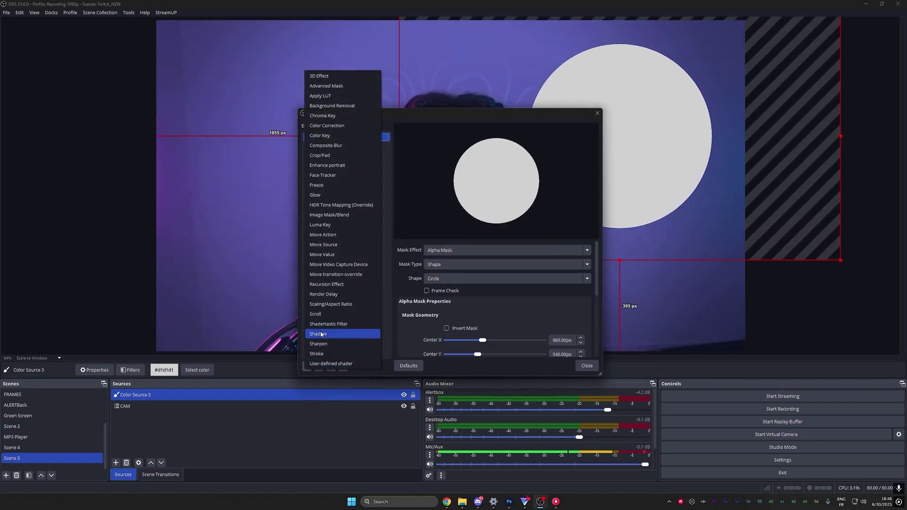
left_click(321, 334)
left_click(432, 255)
left_click_drag(413, 117, 220, 75)
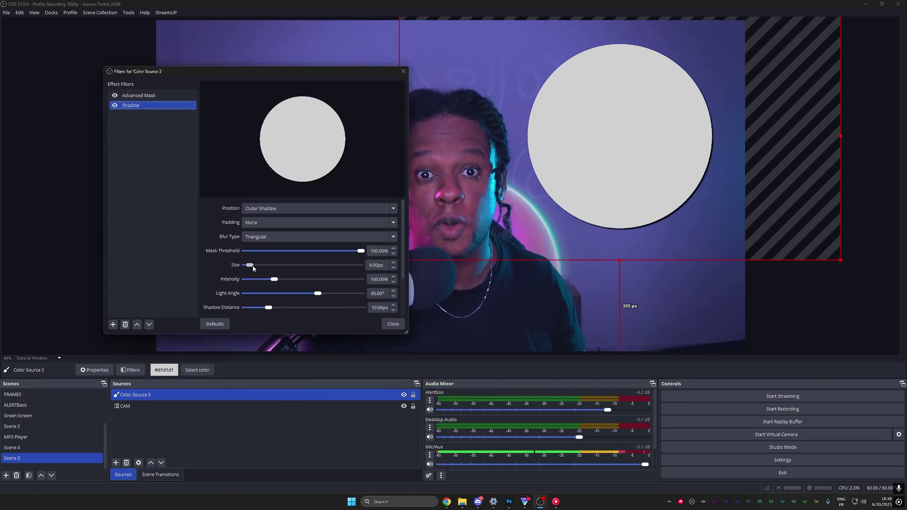
left_click_drag(250, 265, 295, 265)
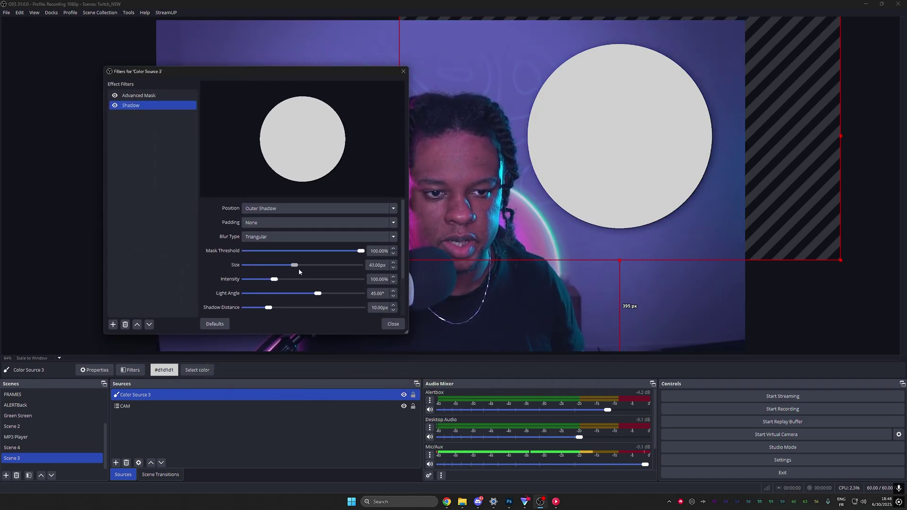
left_click(392, 325)
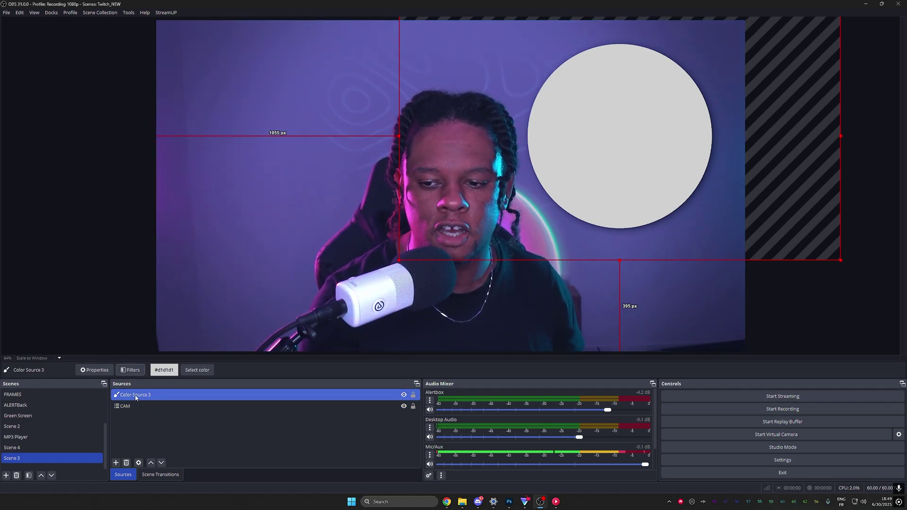
Step: Move Color Source 3 below CAM and add a Stroke 2 source outlining it
left_click_drag(135, 397, 132, 412)
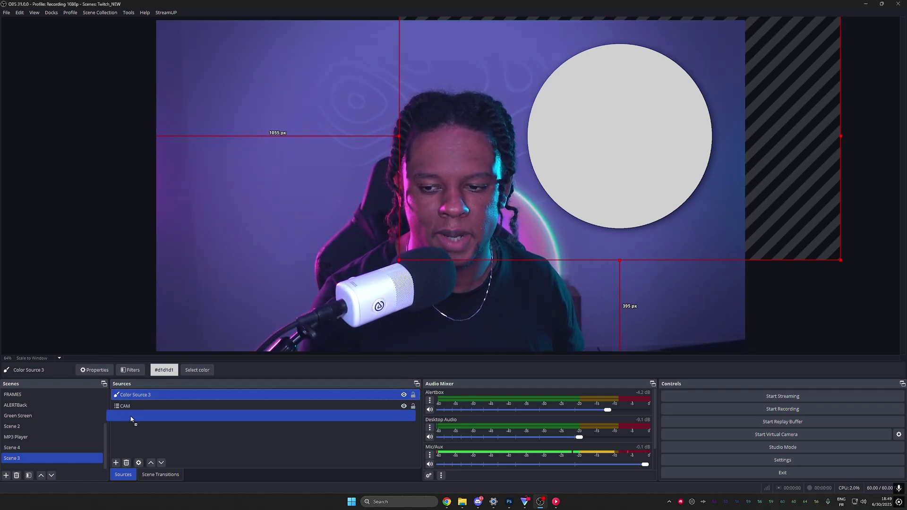
left_click(115, 463)
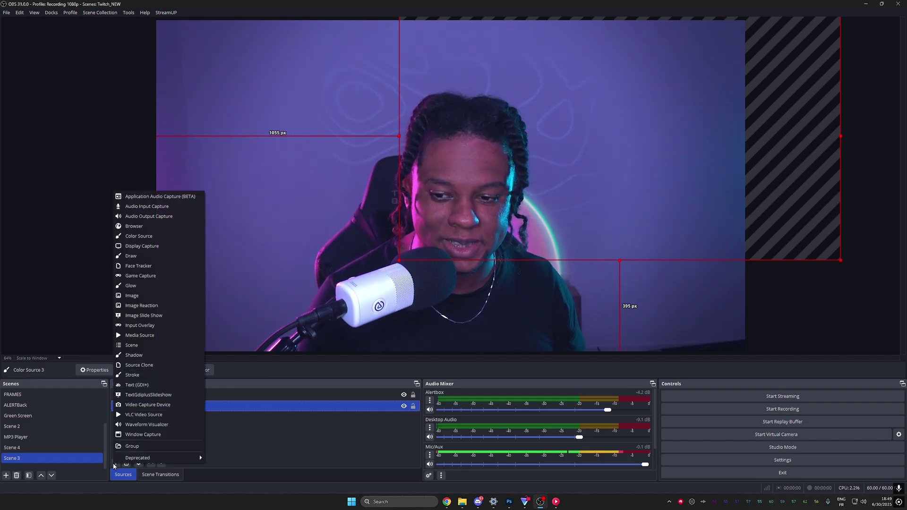
left_click(155, 376)
left_click(472, 293)
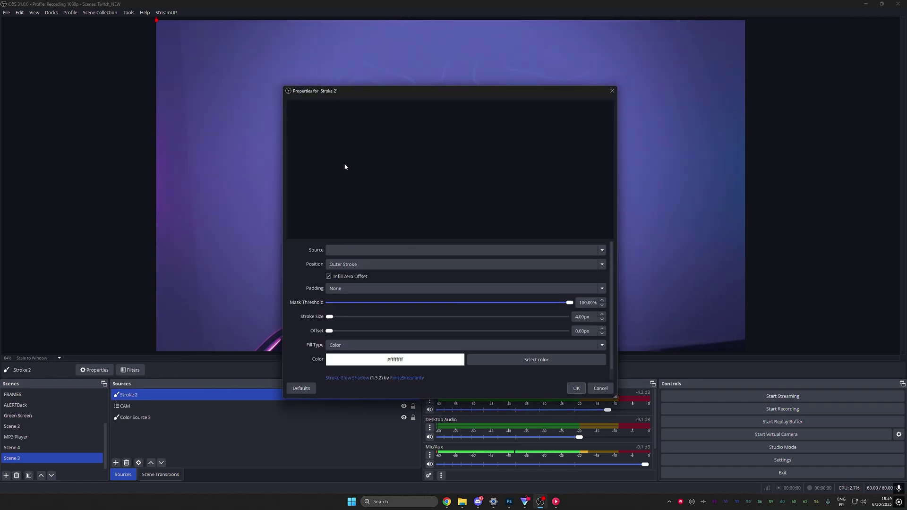
left_click(603, 251)
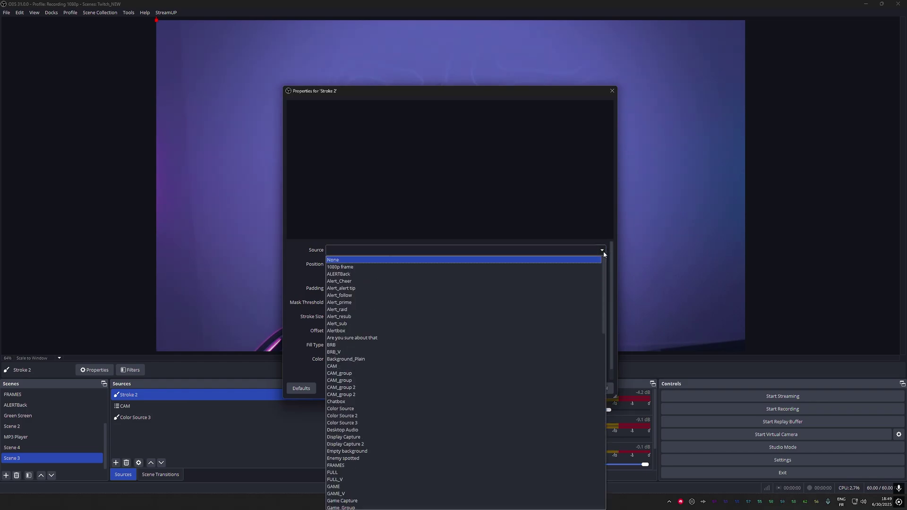
left_click(349, 423)
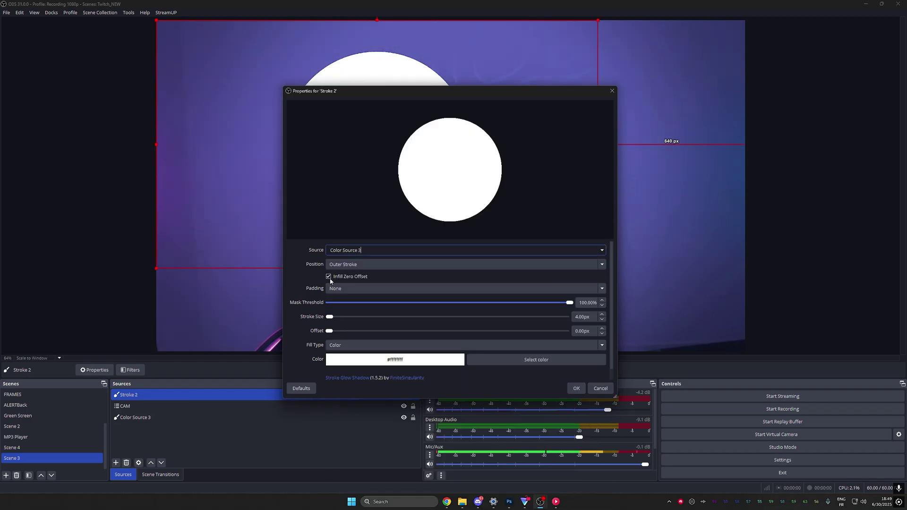
Step: Uncheck Infill Zero Offset and set the stroke size to 27px
left_click(329, 277)
left_click_drag(480, 91, 155, 46)
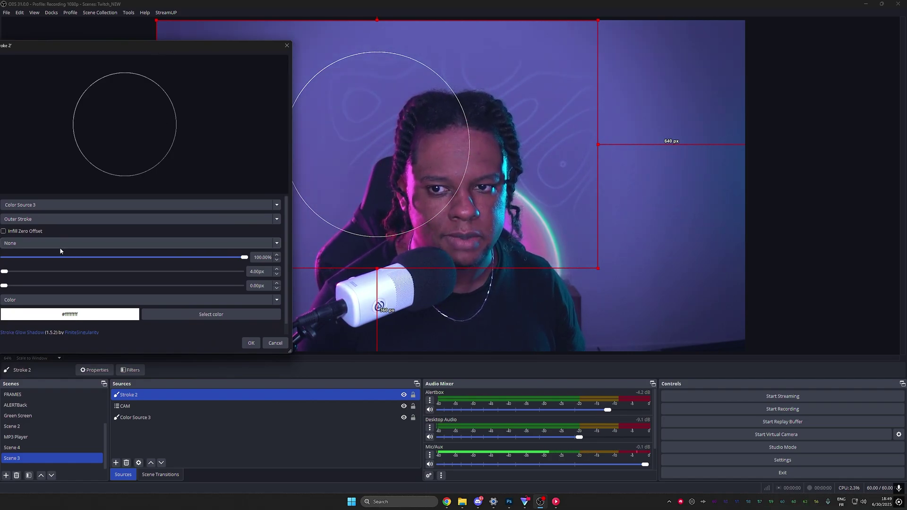
left_click_drag(117, 49, 168, 37)
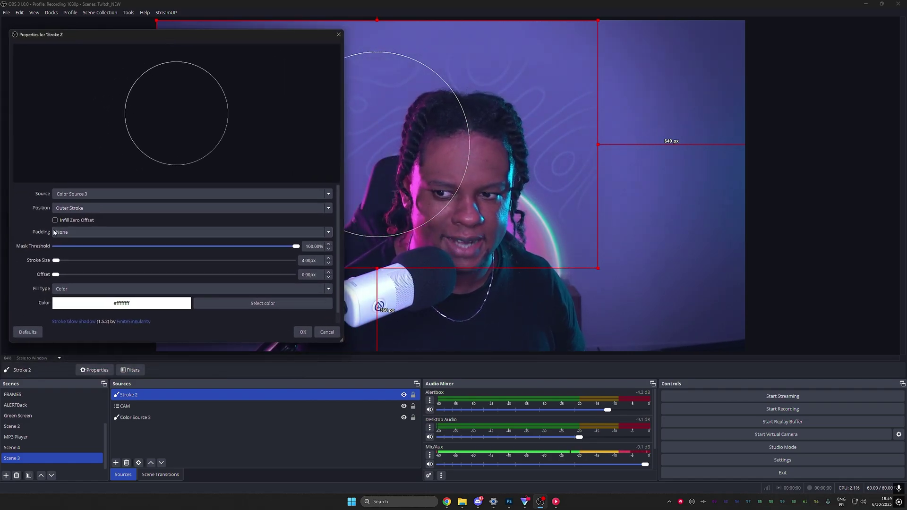
left_click_drag(56, 261, 59, 261)
left_click_drag(296, 246, 225, 250)
left_click_drag(97, 247, 219, 246)
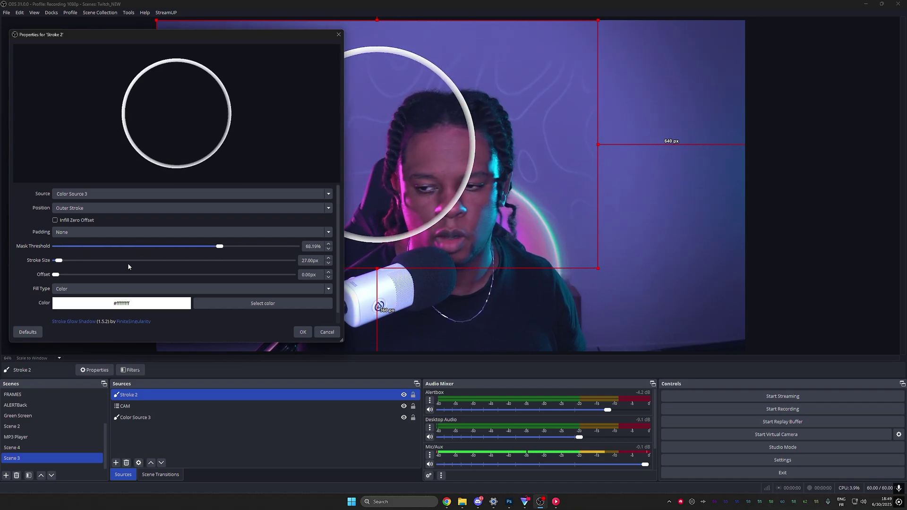
scroll(122, 265, "down", 1)
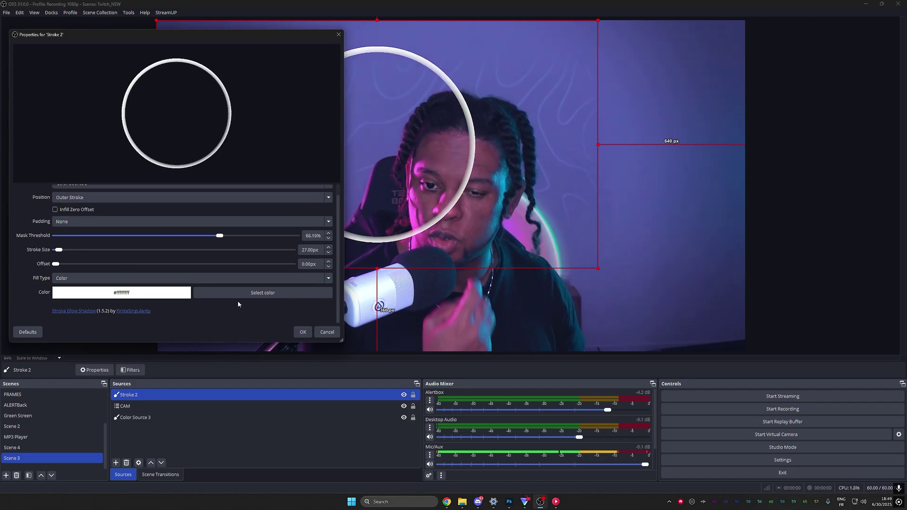
left_click(303, 332)
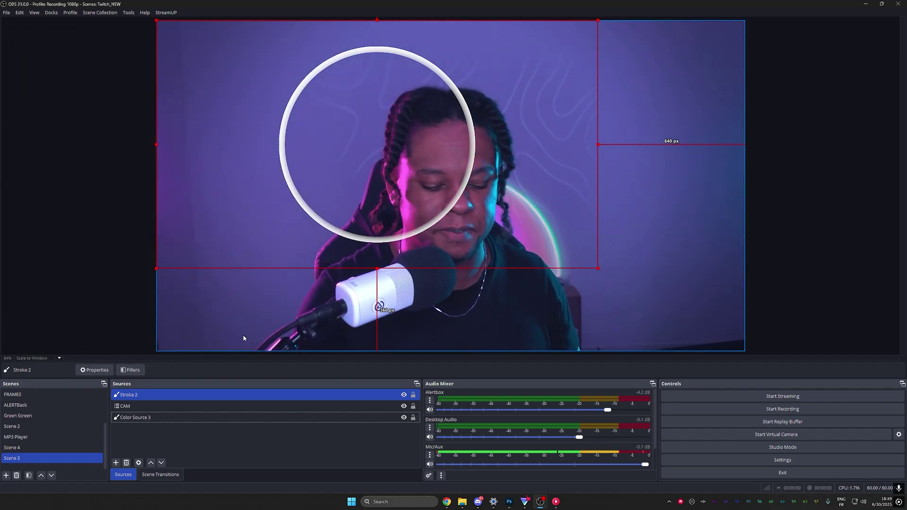
Step: Delete Color Source 3 and Stroke 2, then put CAM into a group named 'back'
left_click(131, 418)
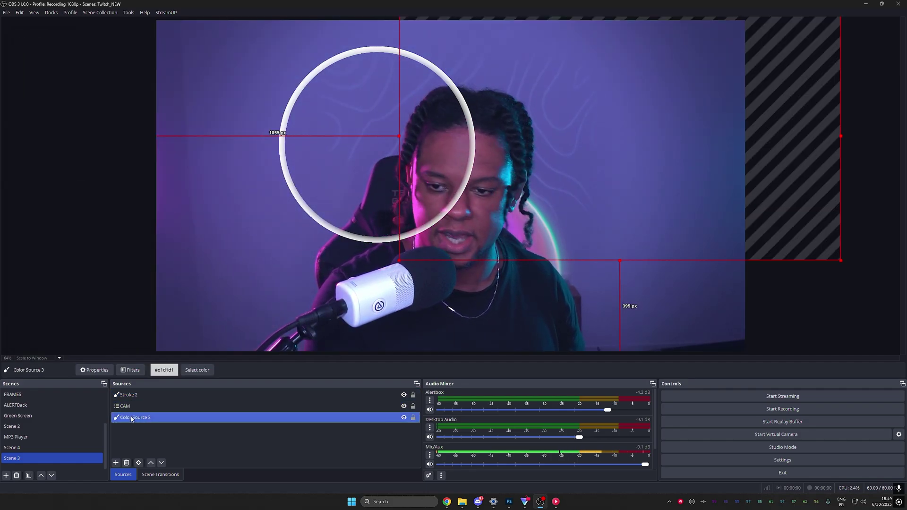
key("Delete")
left_click(137, 396)
key("Delete")
right_click(146, 399)
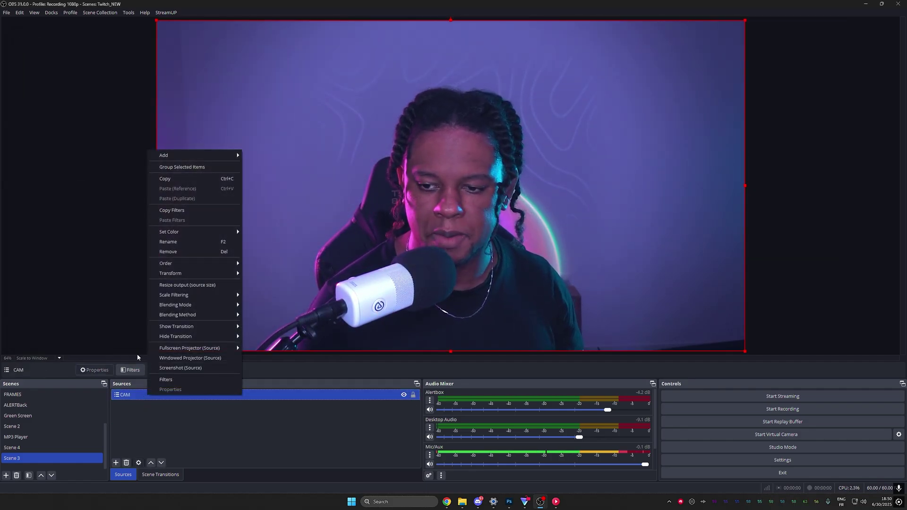
left_click(179, 168)
type("back")
key("Return")
left_click(142, 407)
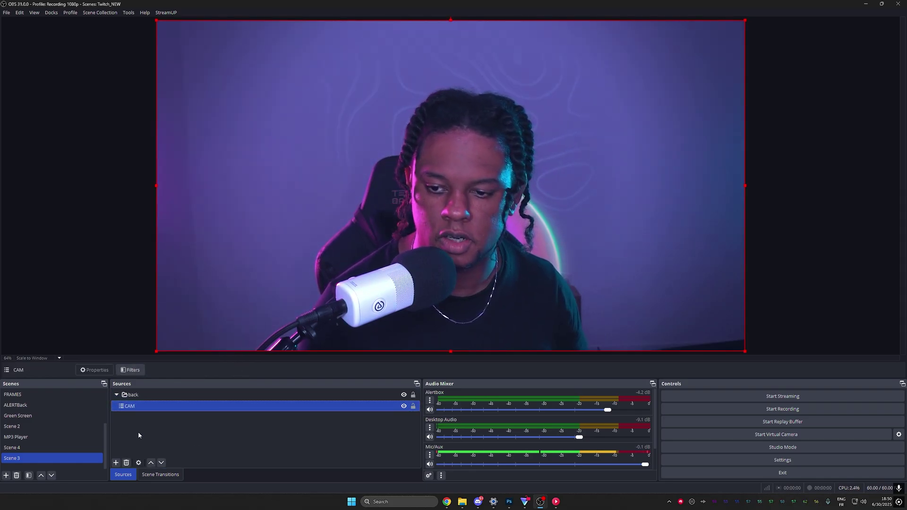
Step: Paste a copy of CAM and group it as 'keyed'
key("ctrl+v")
right_click(126, 400)
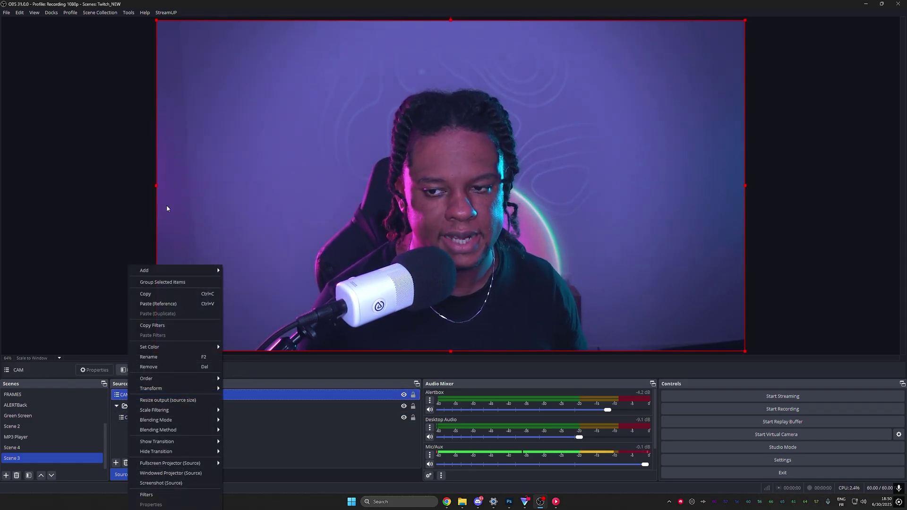
left_click(158, 282)
type("keyed")
key("Return")
Step: Add a Background Removal filter to 'keyed' with threshold on, contour 0.03, smoothing 0.10
left_click(133, 370)
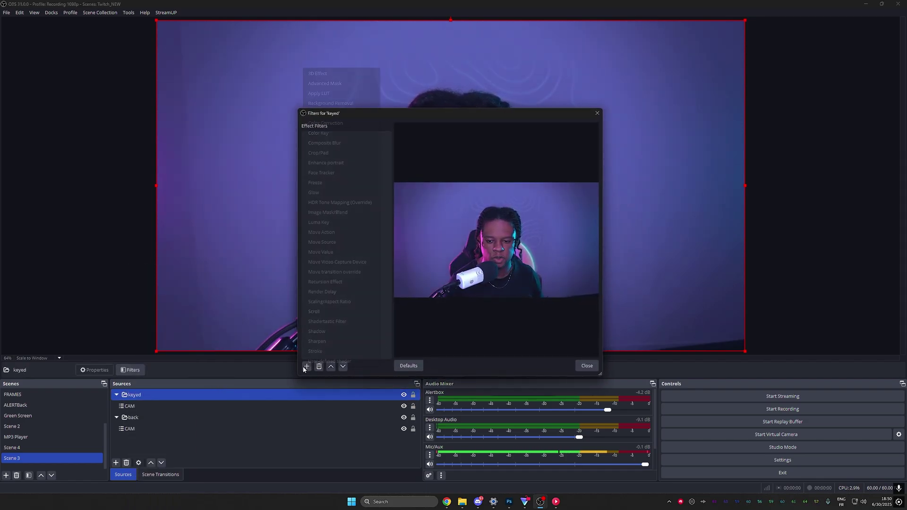
left_click(338, 104)
left_click_drag(468, 110, 208, 43)
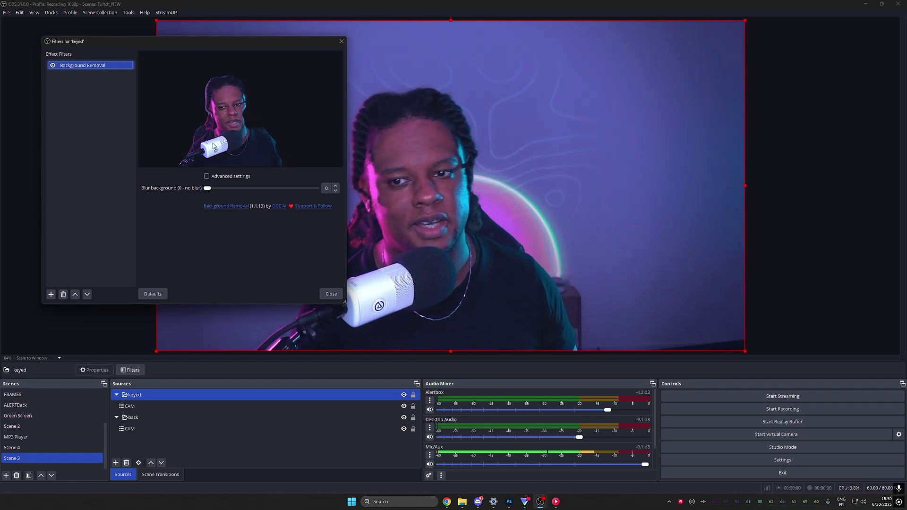
left_click(207, 176)
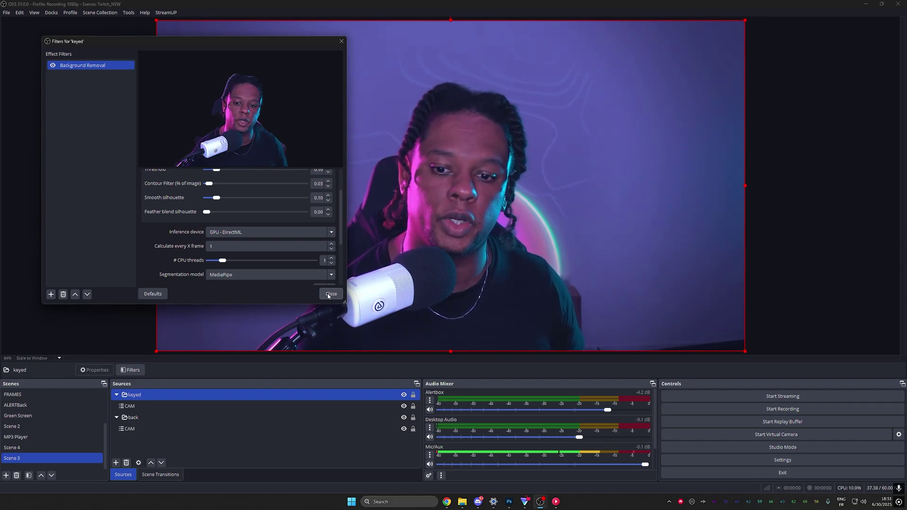
left_click(331, 295)
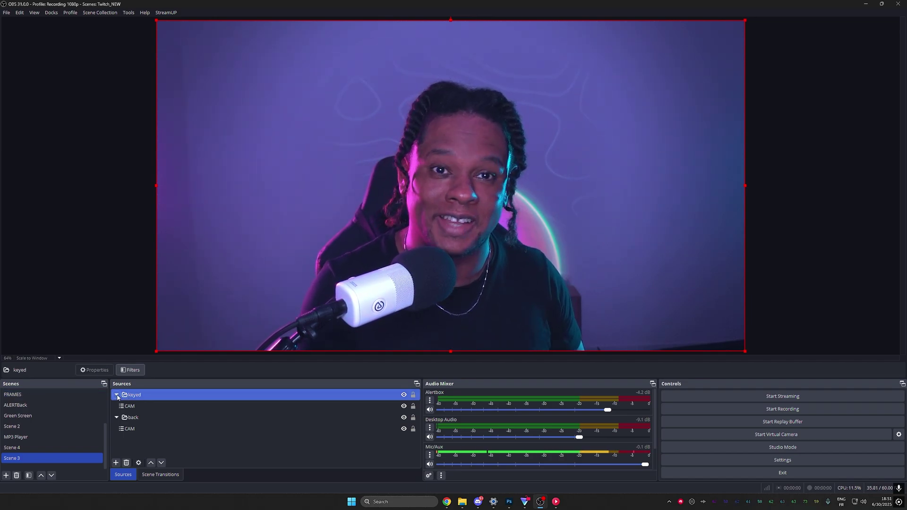
Step: Add a Stroke 2 source whose Source is the keyed group
left_click(116, 464)
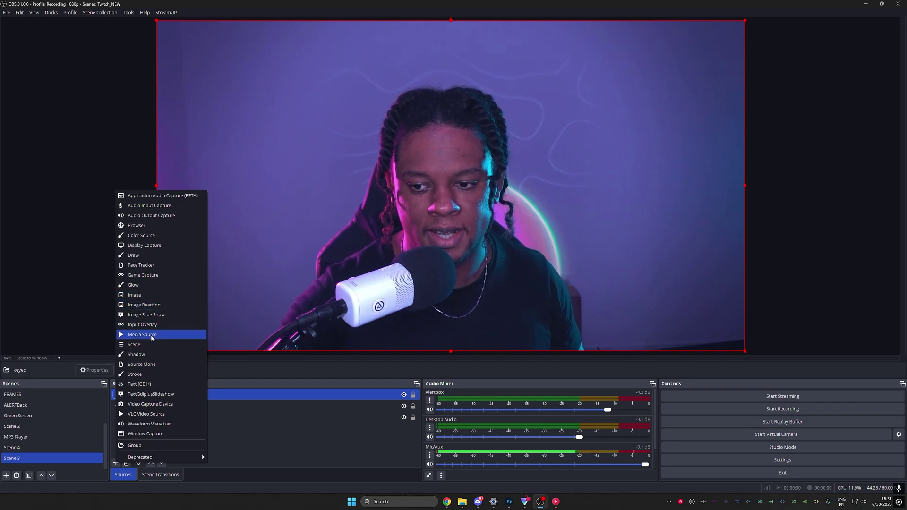
left_click(140, 376)
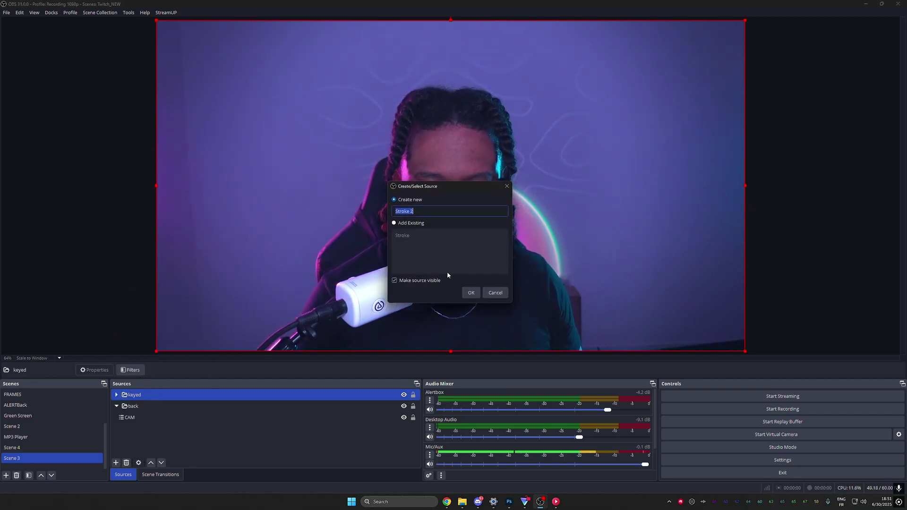
left_click(471, 293)
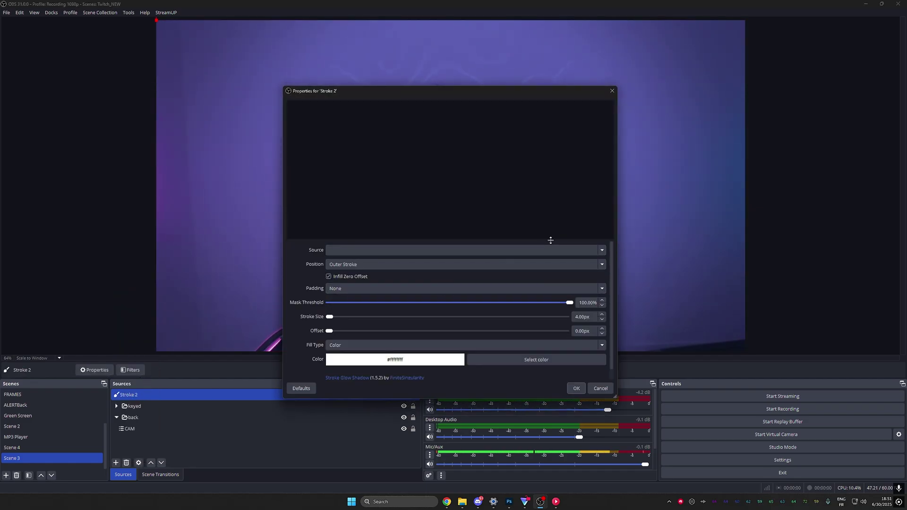
left_click(600, 252)
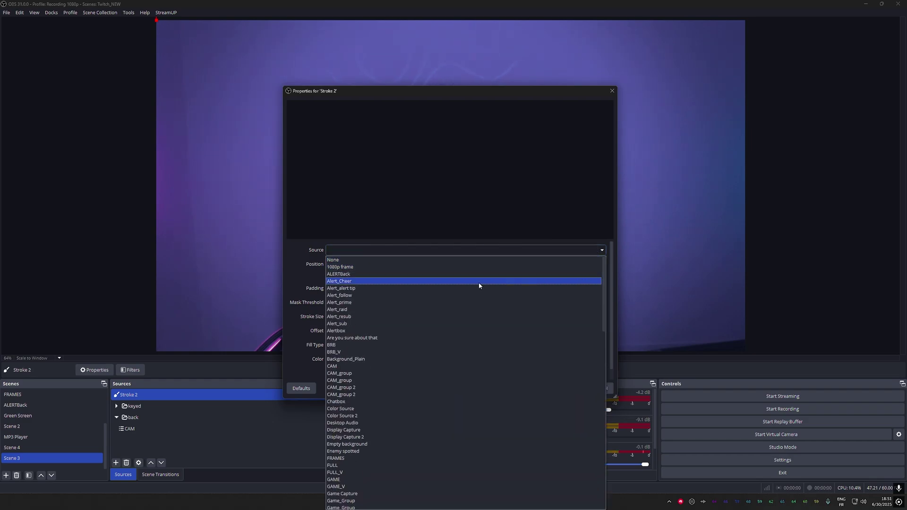
scroll(478, 282, "down", 15)
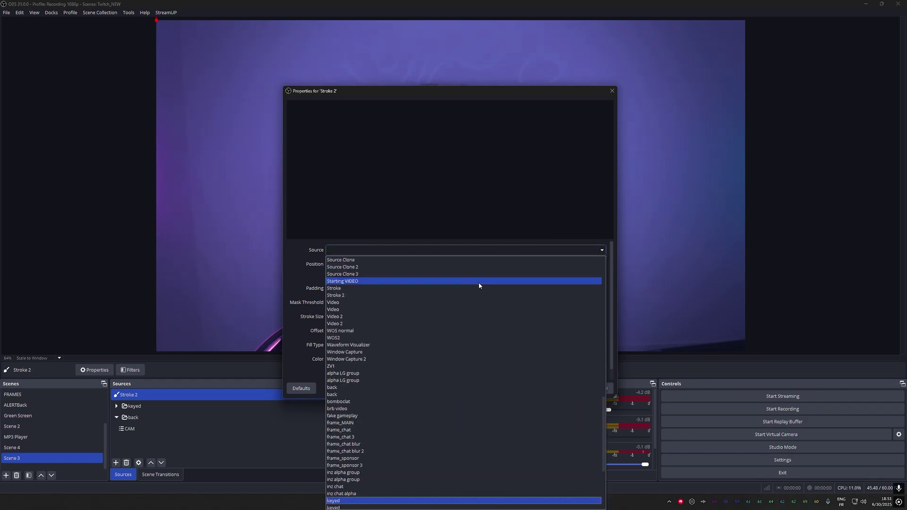
left_click(340, 495)
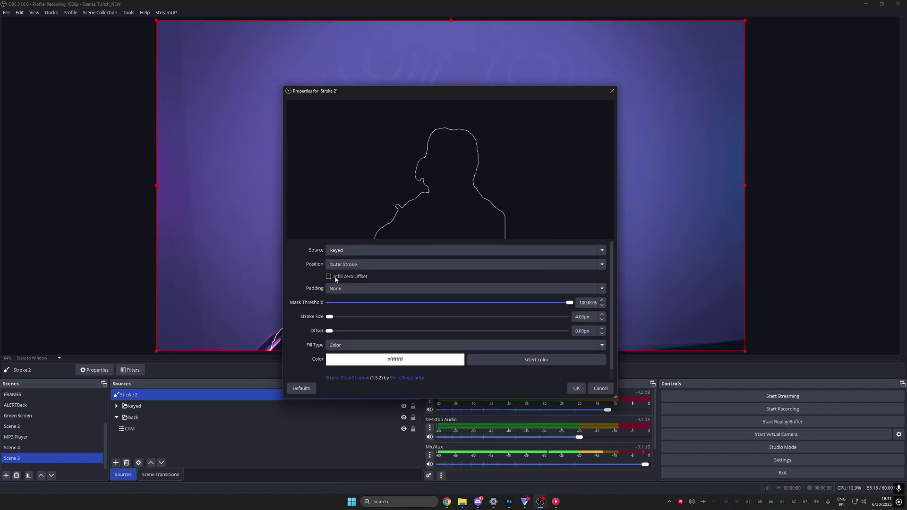
Step: Set the Stroke 2 outline colour to cyan and confirm
left_click_drag(390, 93, 719, 56)
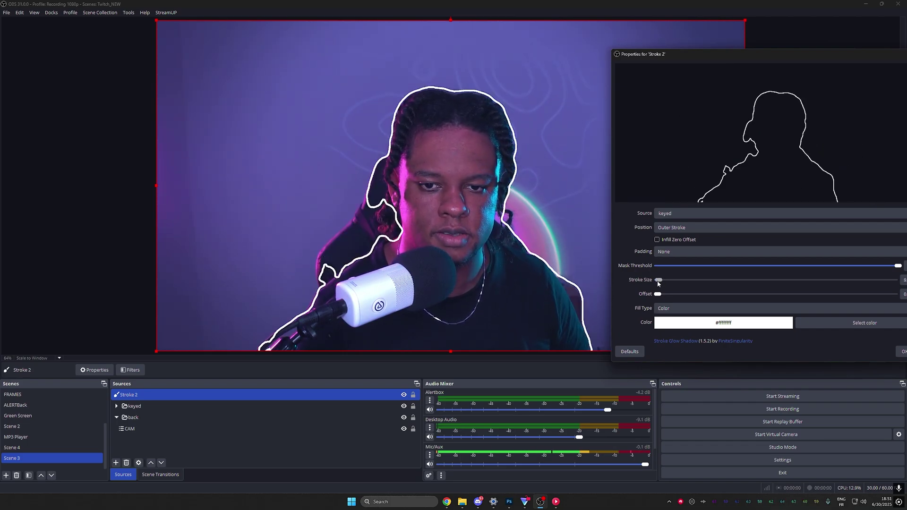
left_click(827, 327)
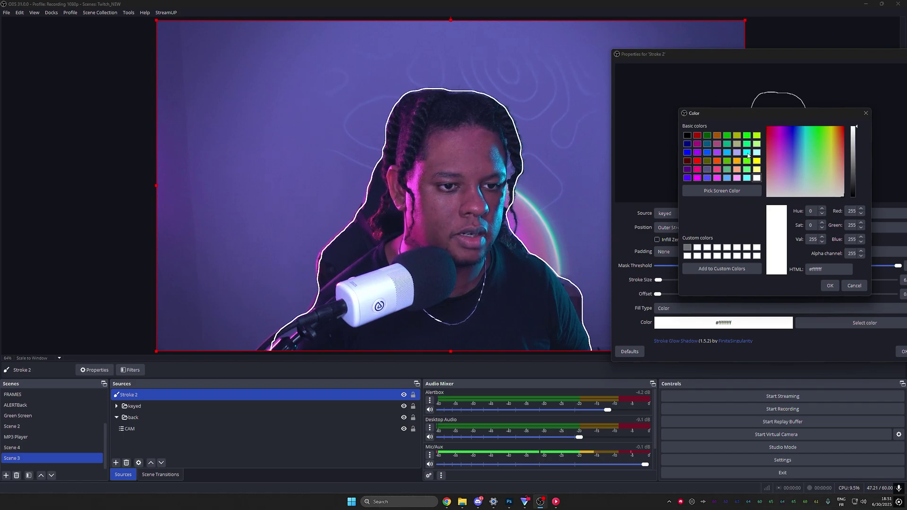
left_click(829, 285)
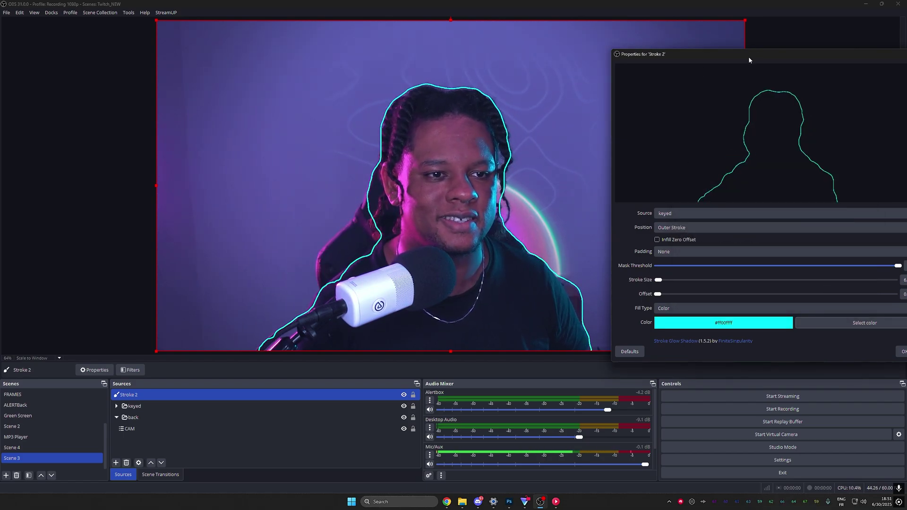
left_click_drag(748, 56, 599, 44)
left_click(755, 341)
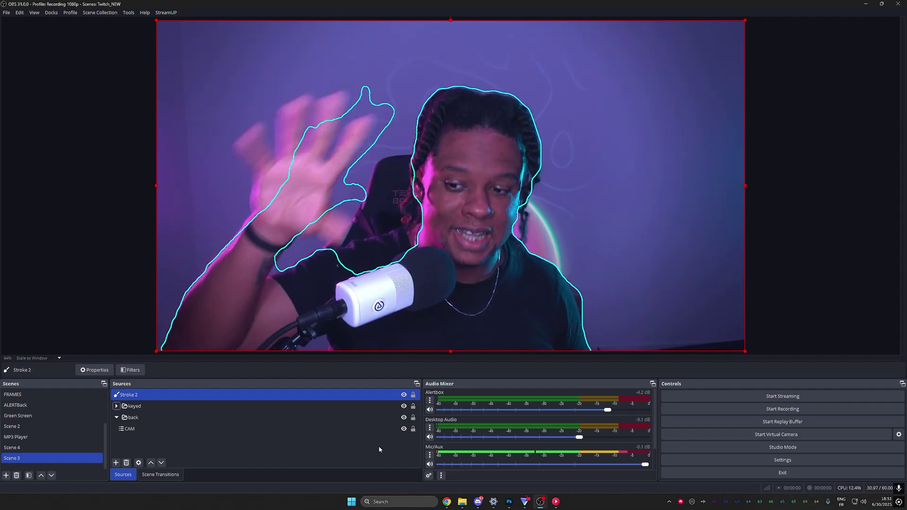
Step: Add a Glow filter named Glow to Stroke 2 and set its colour to cyan
left_click(131, 370)
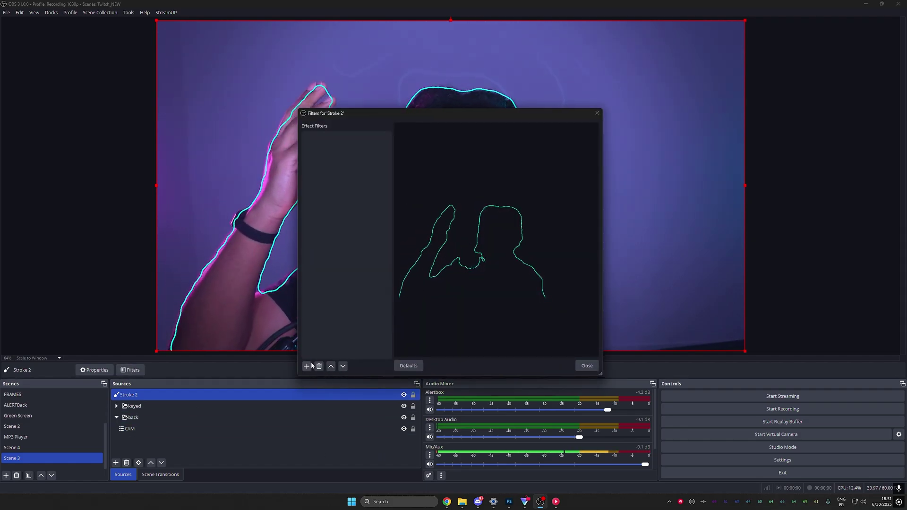
left_click(306, 367)
left_click(324, 192)
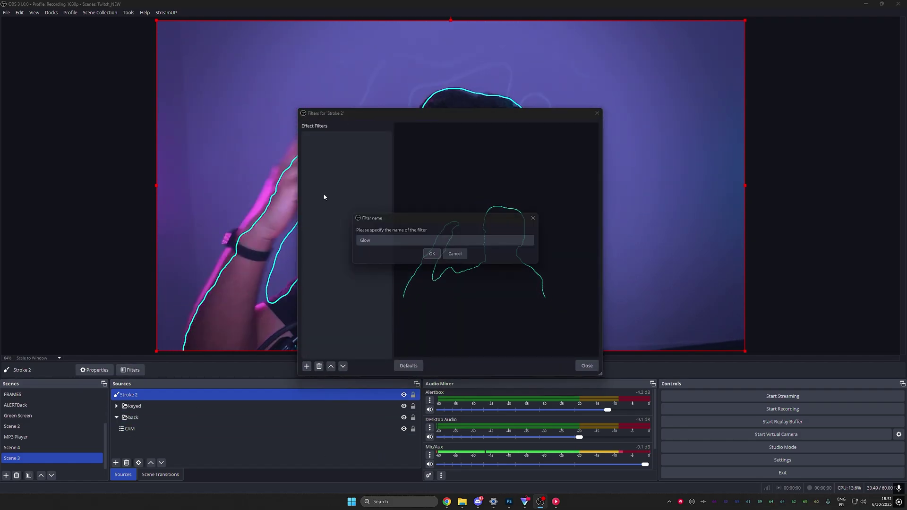
left_click(433, 256)
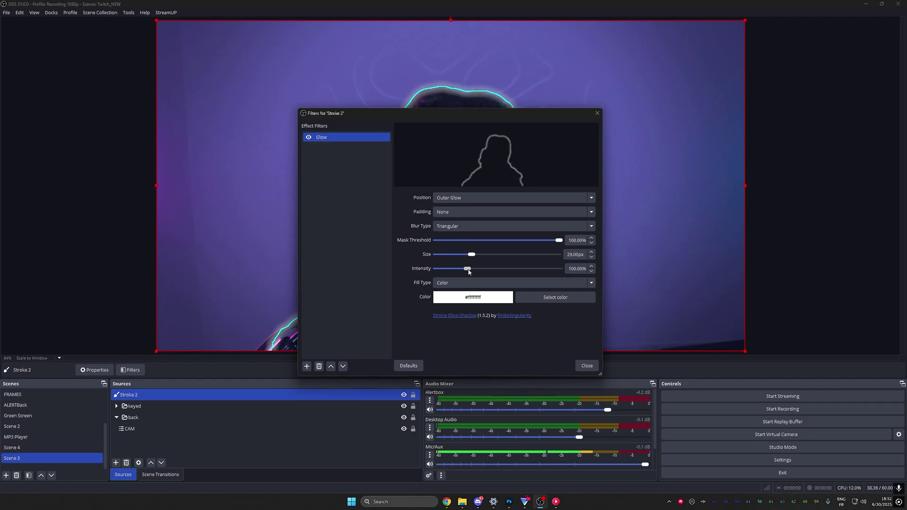
left_click(543, 298)
left_click(381, 170)
left_click(496, 320)
left_click_drag(401, 115, 181, 67)
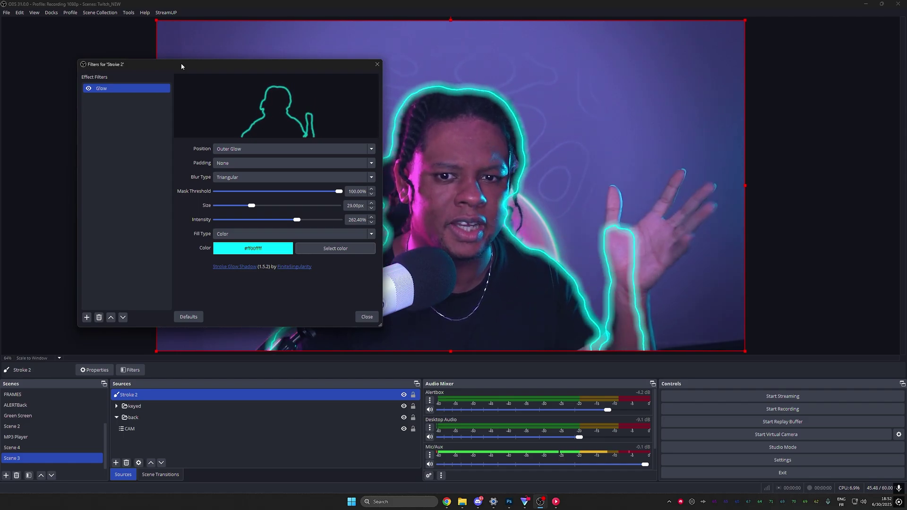
left_click(86, 318)
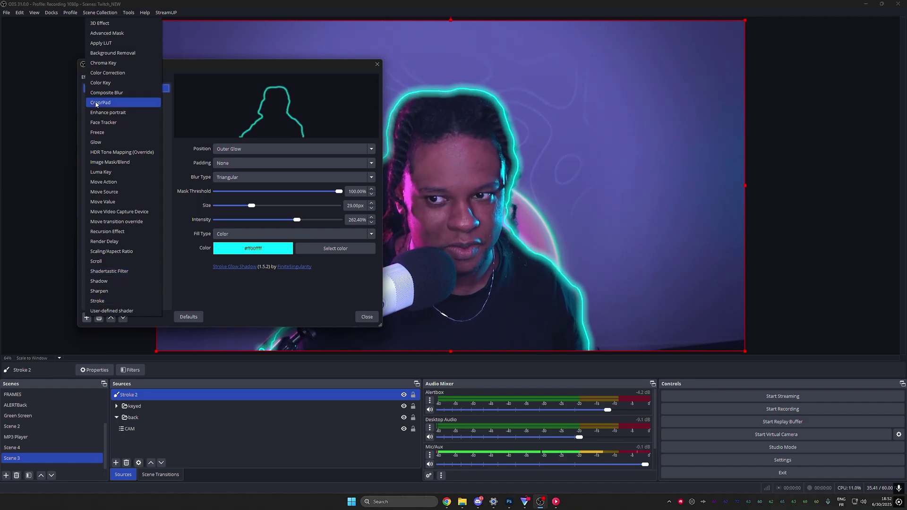
Step: Add a Recursion Effect to Stroke 2 and move Stroke 2 beneath keyed in Sources
left_click(112, 231)
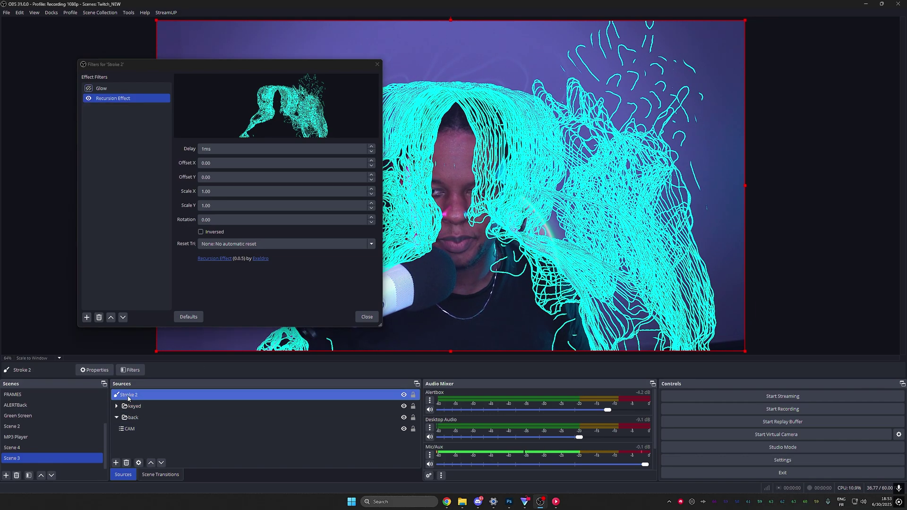
left_click(161, 463)
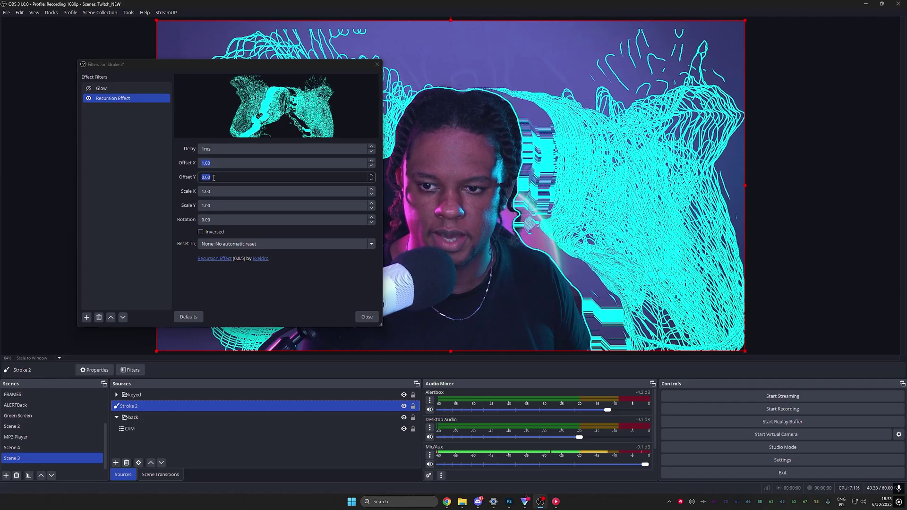
scroll(214, 178, "down", 1)
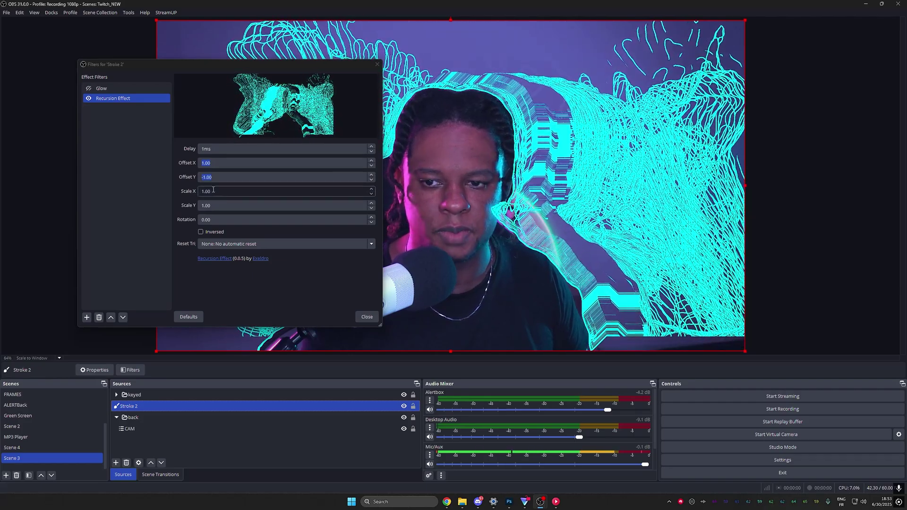
scroll(214, 191, "up", 1)
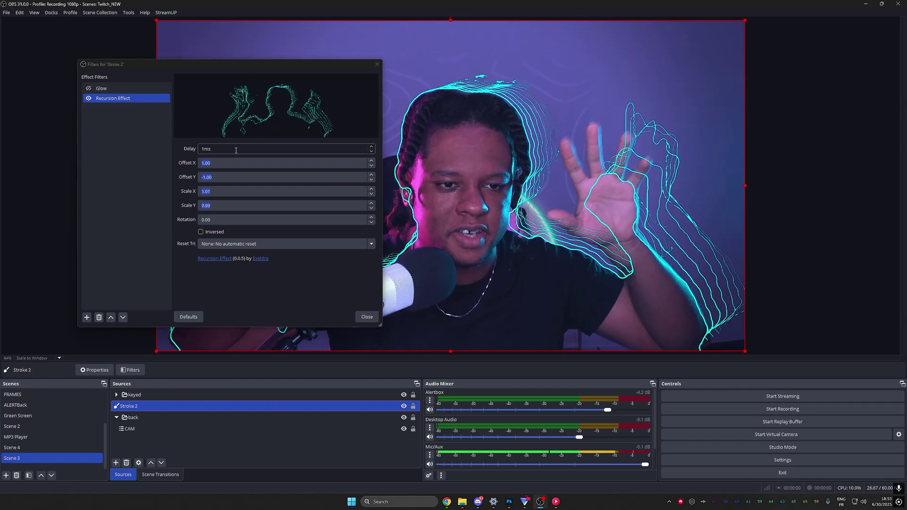
left_click(212, 165)
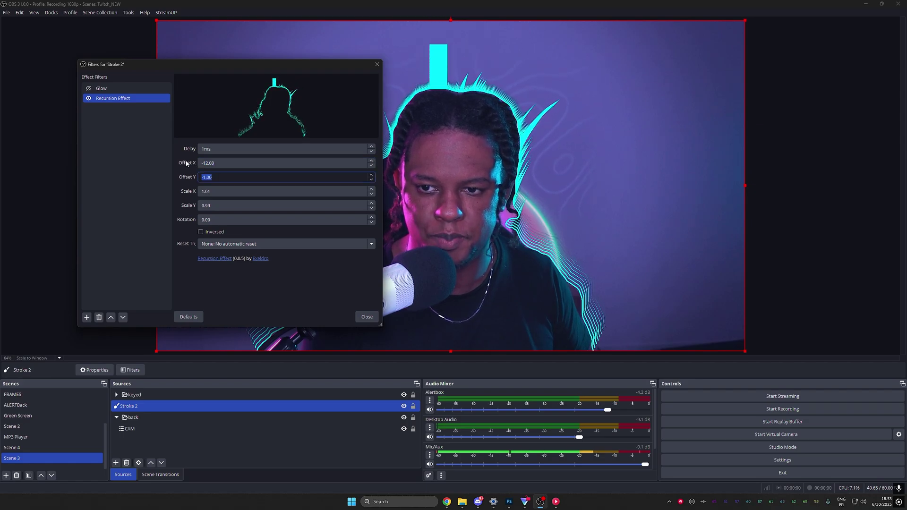
Step: Re-enable the Glow filter and reduce its size to 7px
scroll(211, 177, "down", 15)
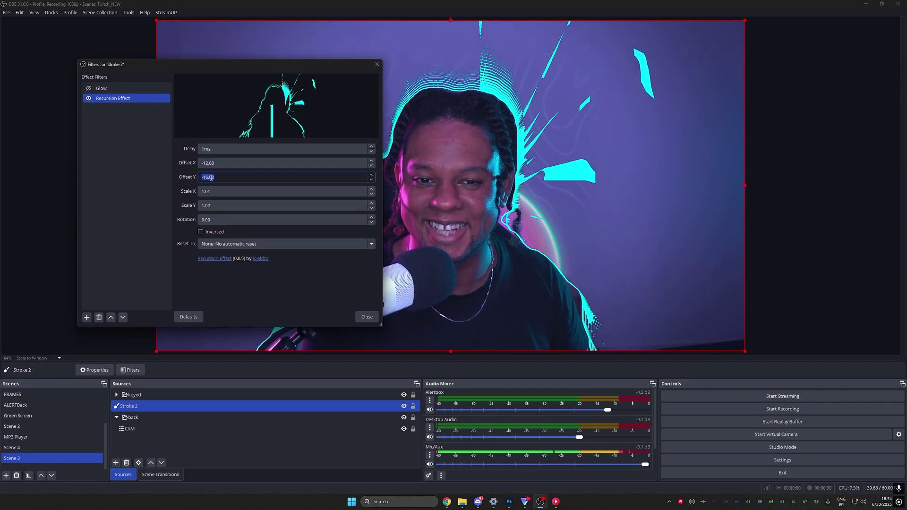
scroll(212, 177, "down", 1)
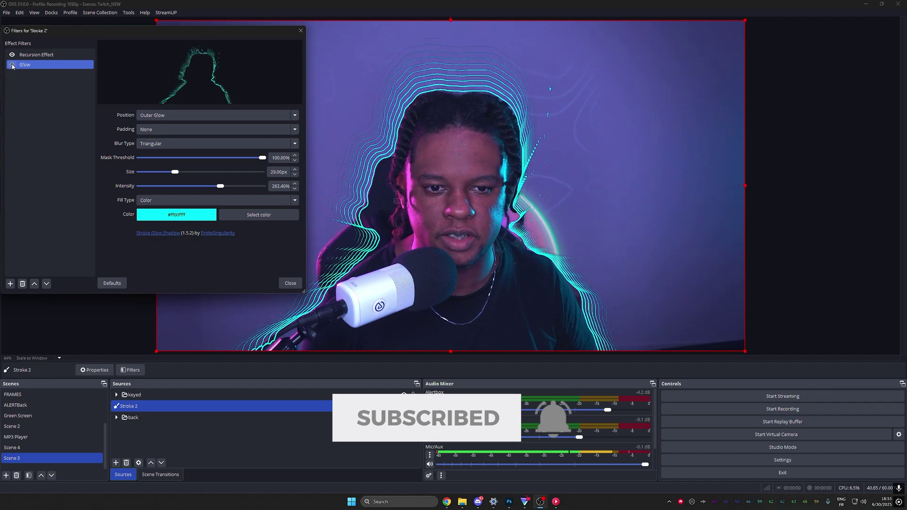
left_click(13, 64)
left_click_drag(175, 172, 148, 172)
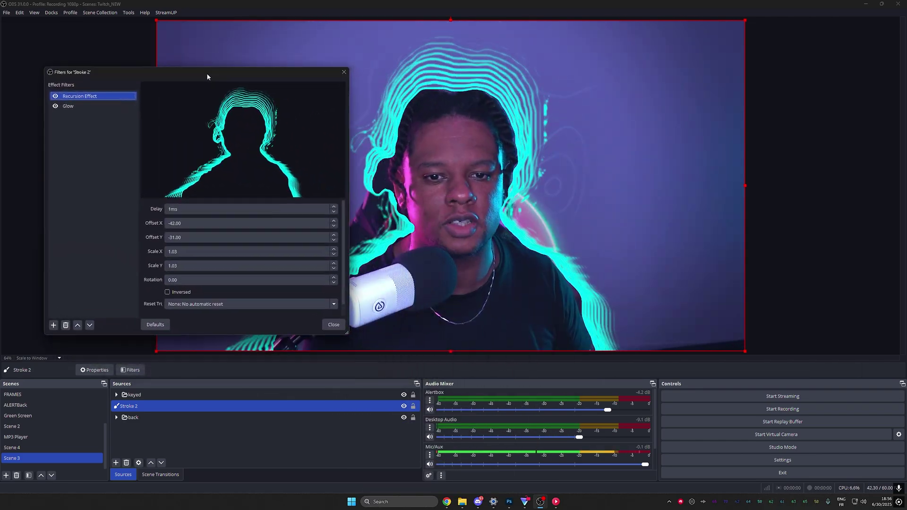
left_click_drag(209, 71, 228, 85)
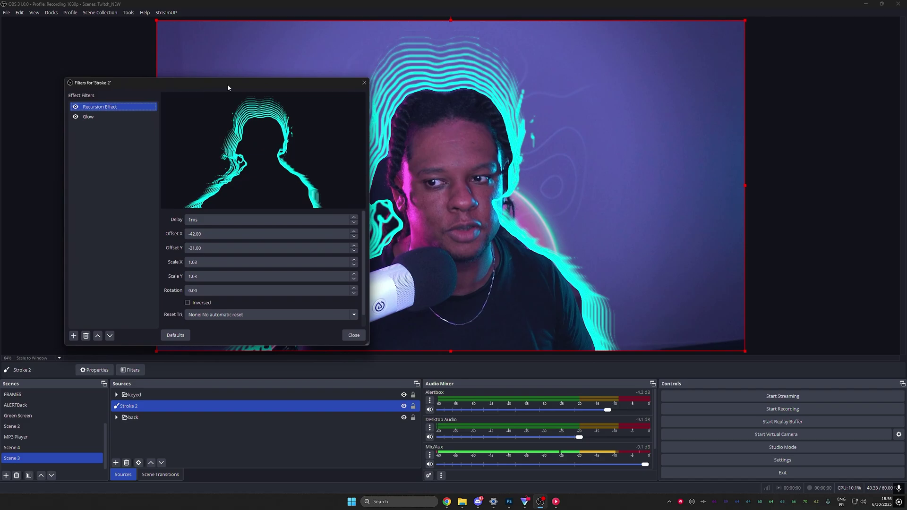
Step: Add a User-defined shader filter to Stroke 2 loaded from ripple.shader
left_click(74, 337)
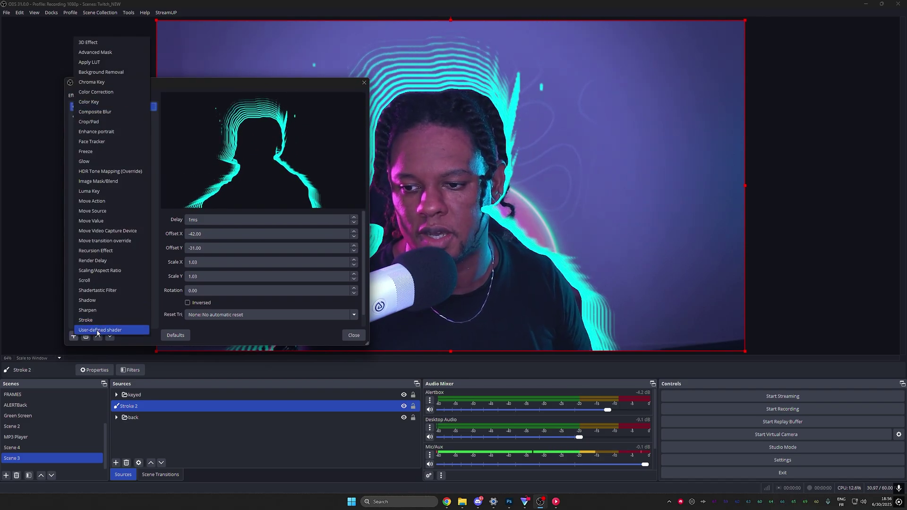
left_click(98, 331)
left_click(199, 229)
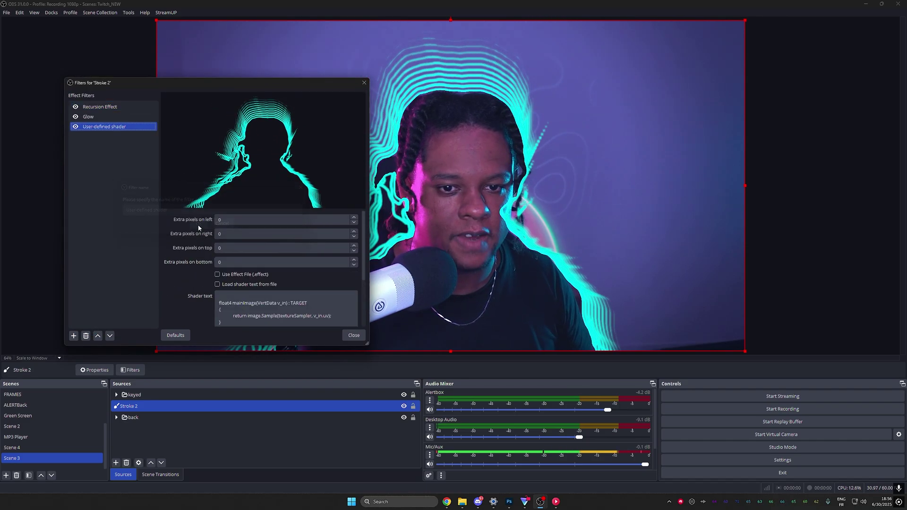
left_click(218, 284)
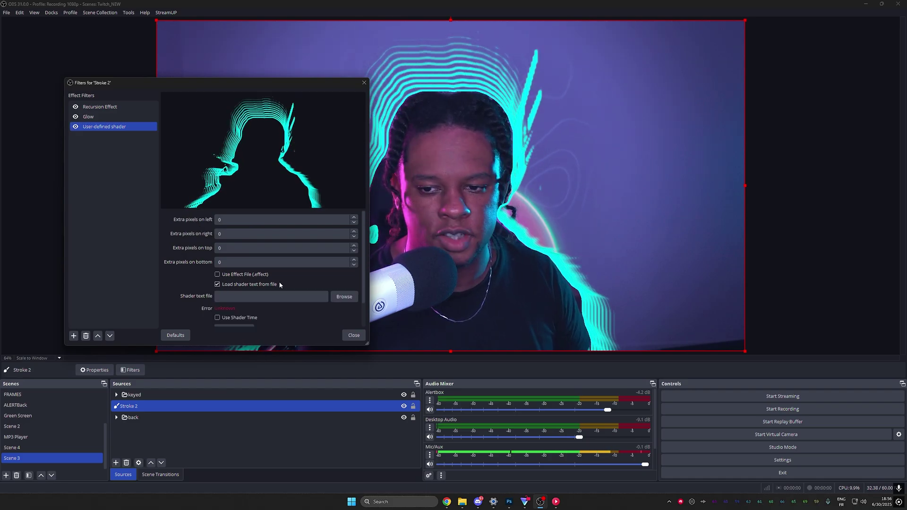
left_click(344, 297)
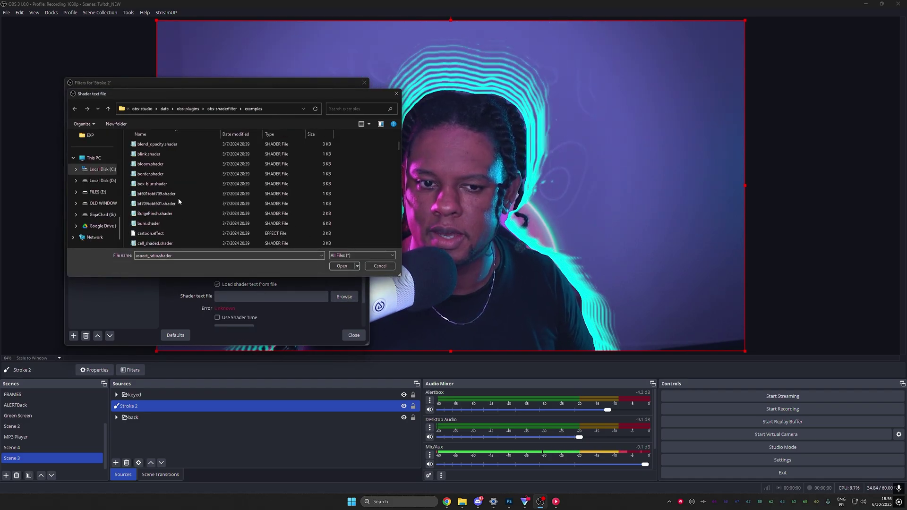
key("r")
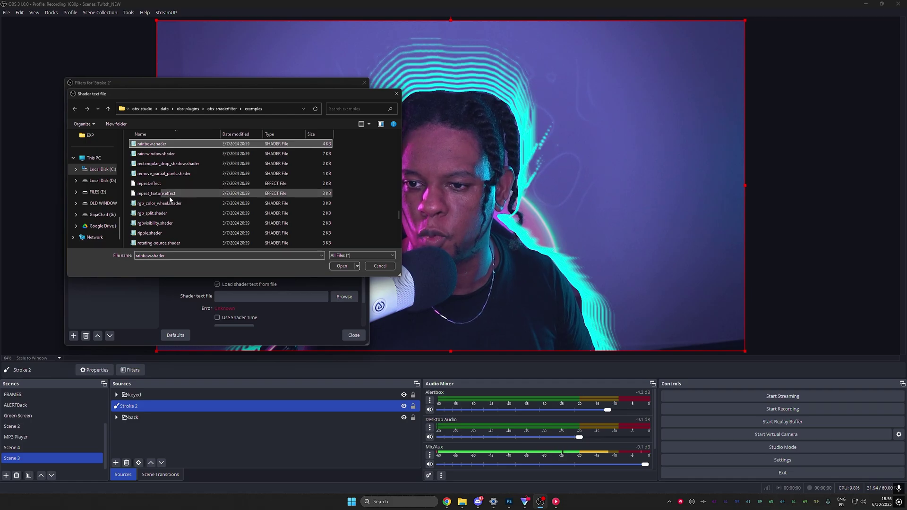
scroll(179, 199, "down", 1)
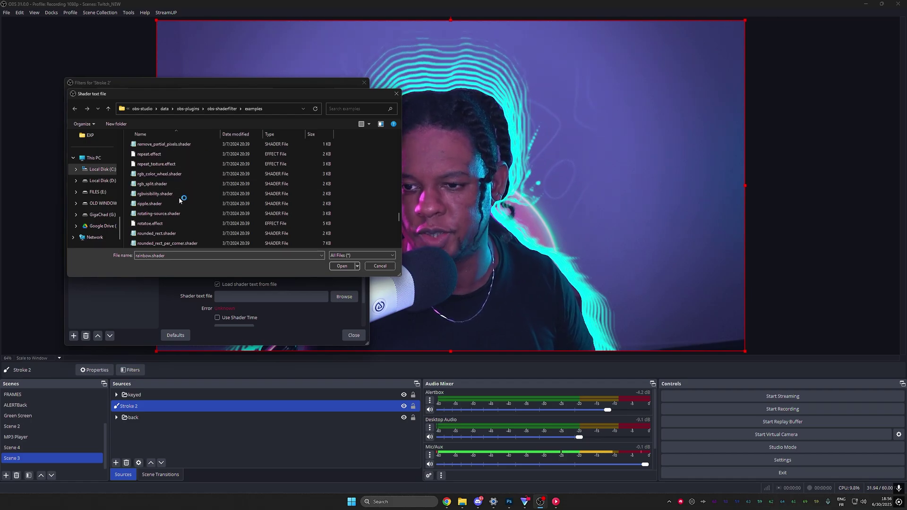
left_click(353, 265)
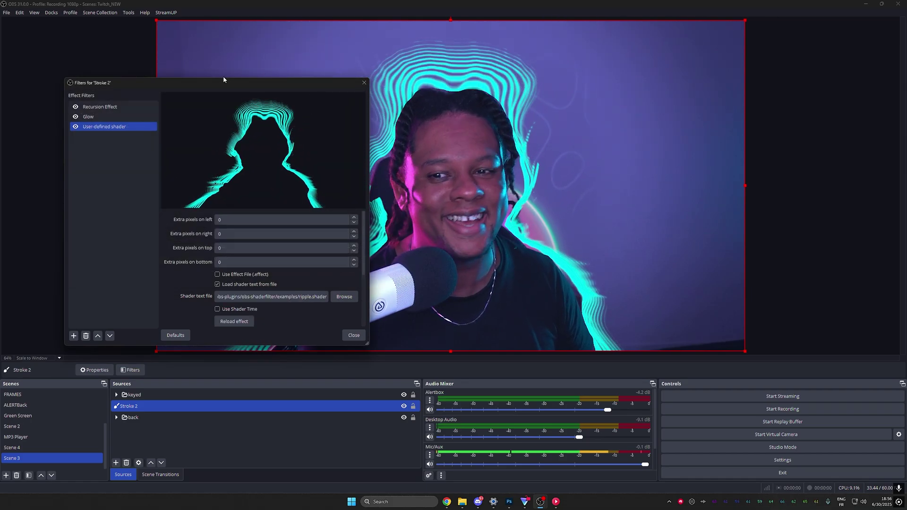
Step: Set the ripple shader's power factor to 7.532
left_click_drag(210, 89, 147, 47)
scroll(121, 239, "down", 4)
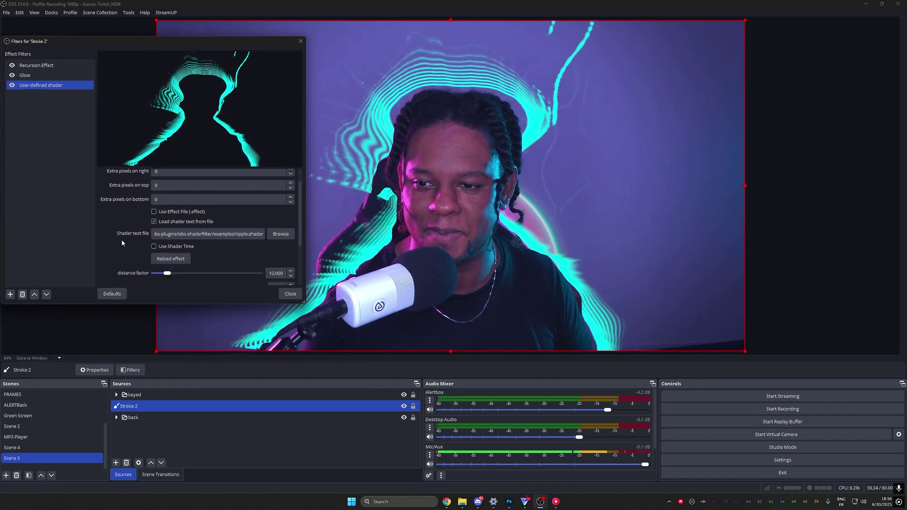
left_click_drag(186, 233, 237, 237)
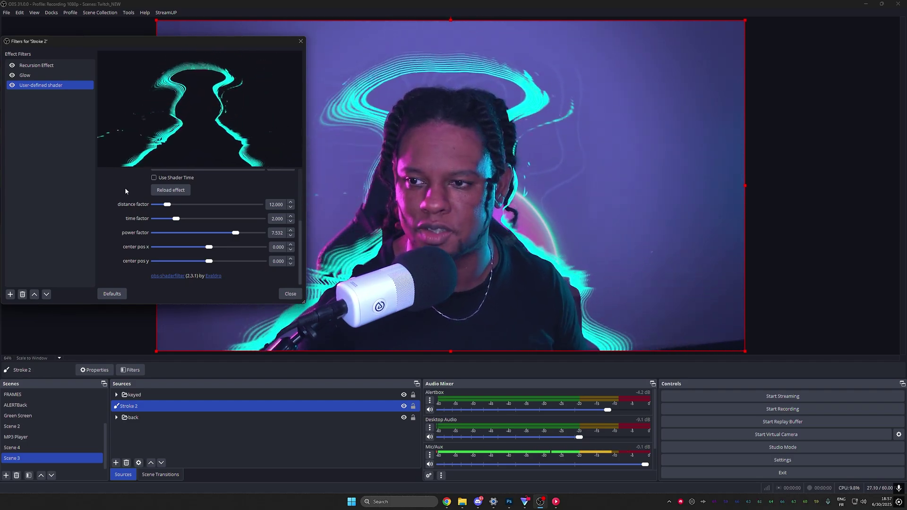
Step: Add a Color Correction filter to Stroke 2
left_click(10, 294)
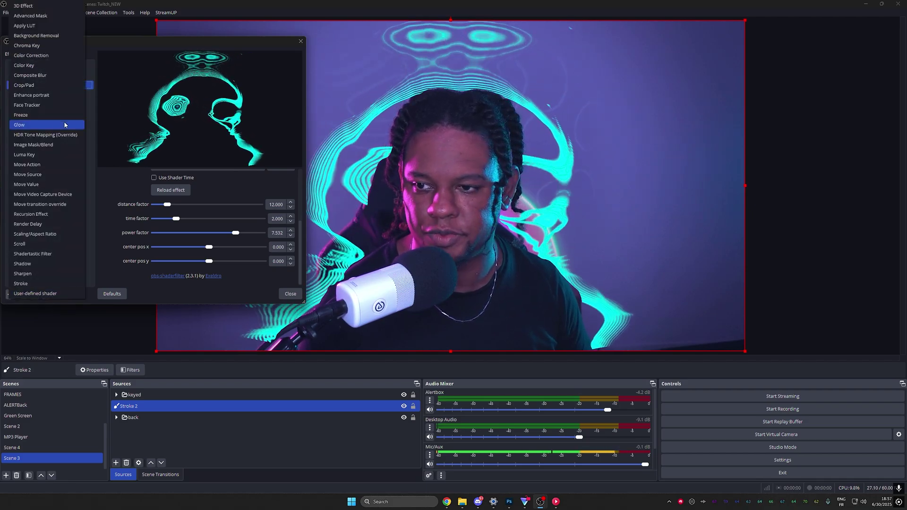
left_click(31, 55)
key("Return")
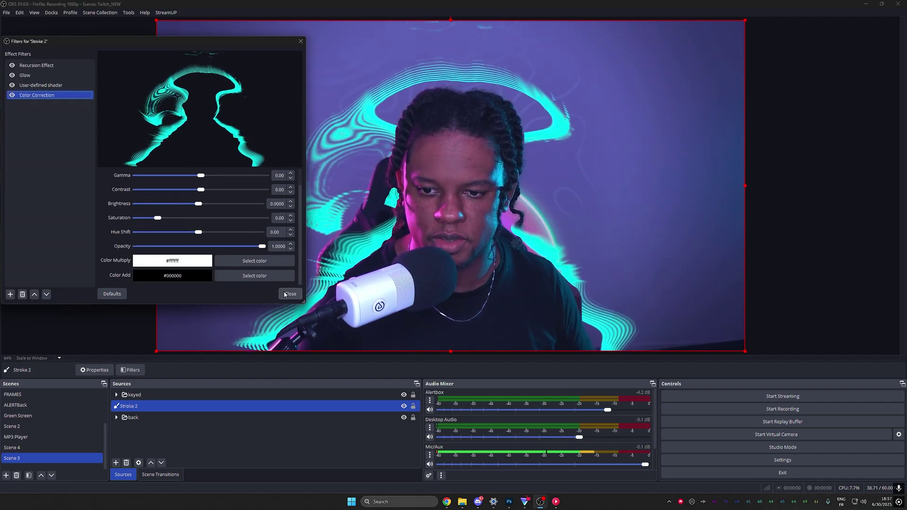
left_click(291, 294)
Step: Replace Desktop Audio's old Audio Move filter with a new Audio Move filter
left_click(430, 428)
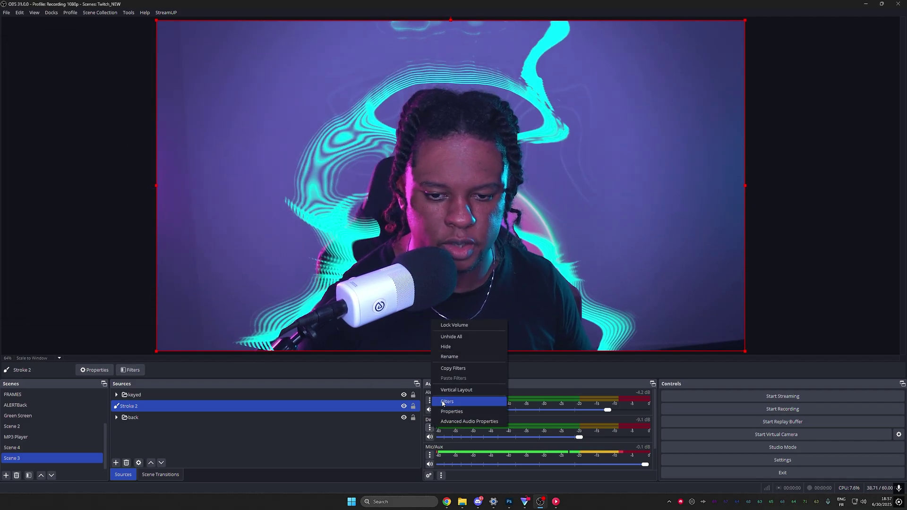
left_click(461, 401)
left_click(329, 147)
left_click(319, 367)
left_click(307, 367)
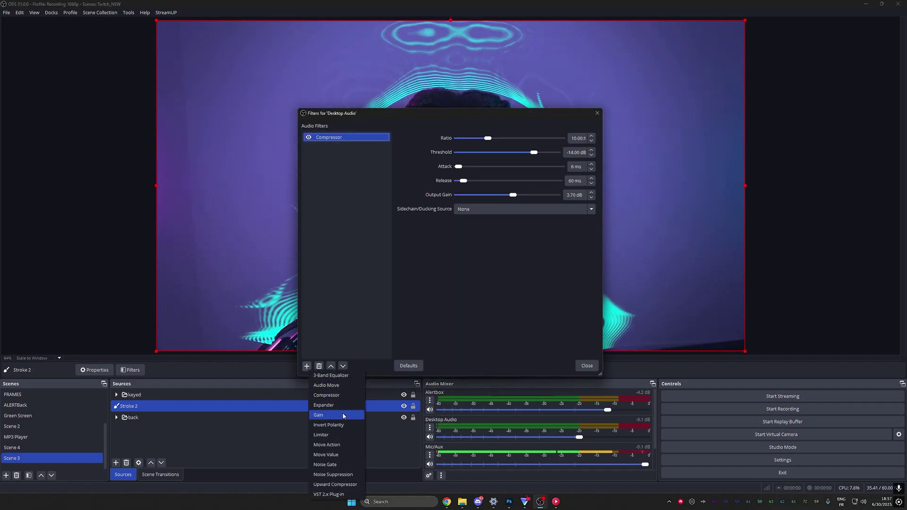
left_click(337, 387)
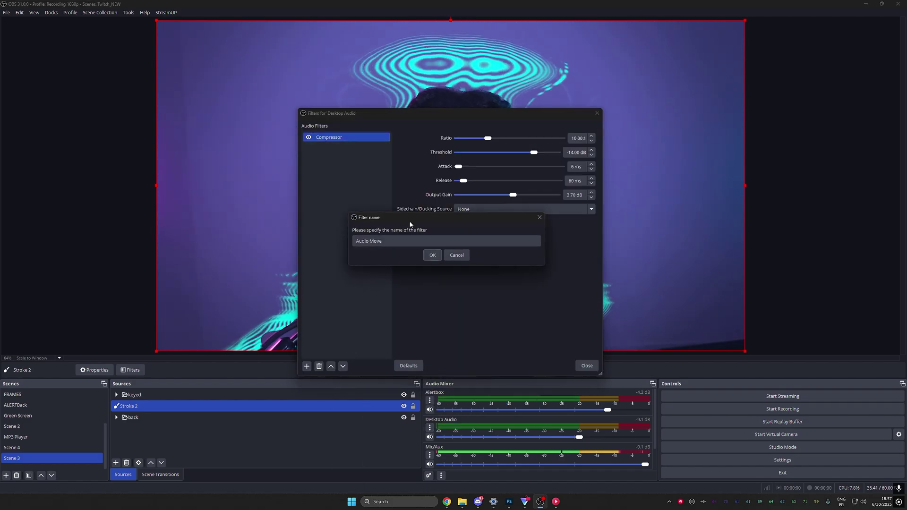
left_click(432, 255)
Step: Set Audio Move to Setting mode, targeting Stroke 2's Color Correction filter
left_click_drag(469, 114, 192, 72)
left_click(223, 125)
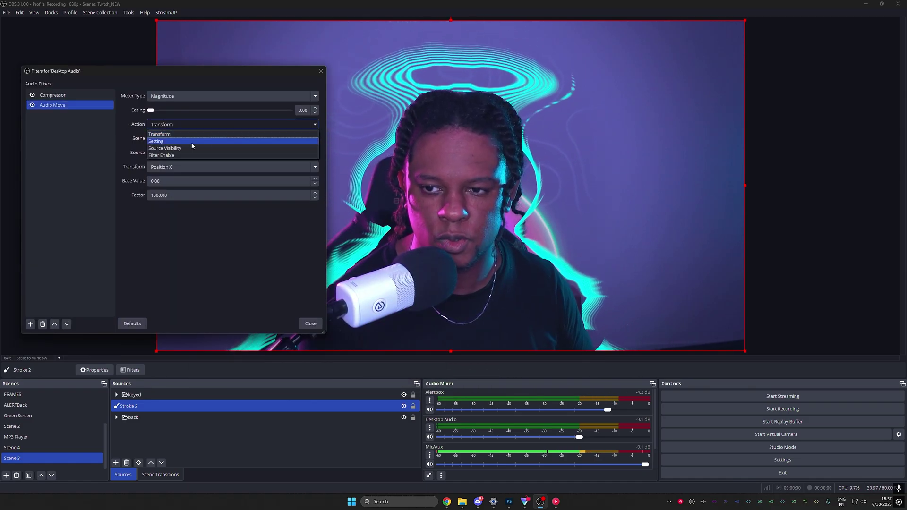
left_click(194, 144)
left_click(232, 138)
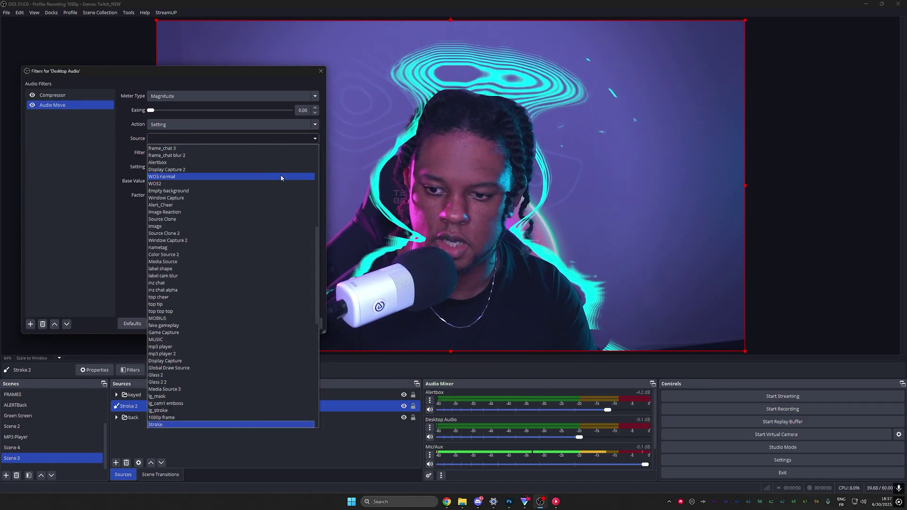
scroll(281, 177, "down", 3)
left_click(161, 425)
left_click(231, 153)
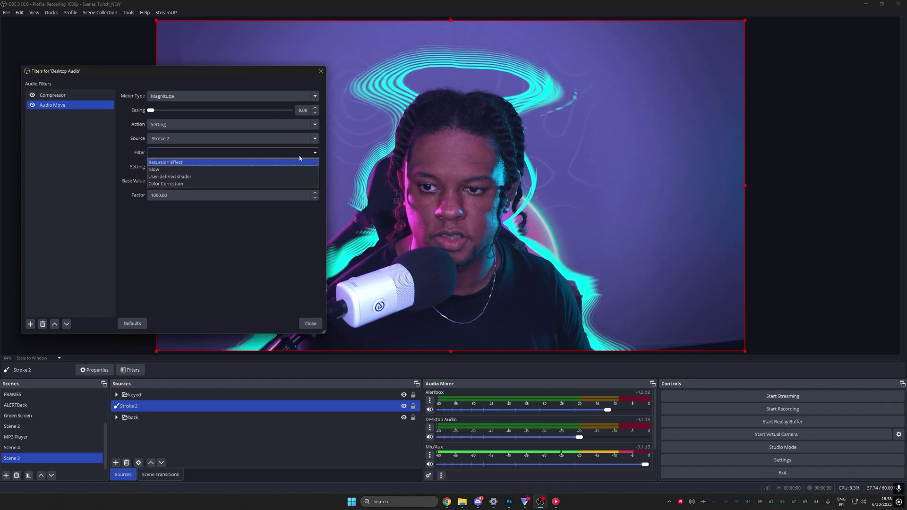
left_click(209, 186)
left_click(210, 167)
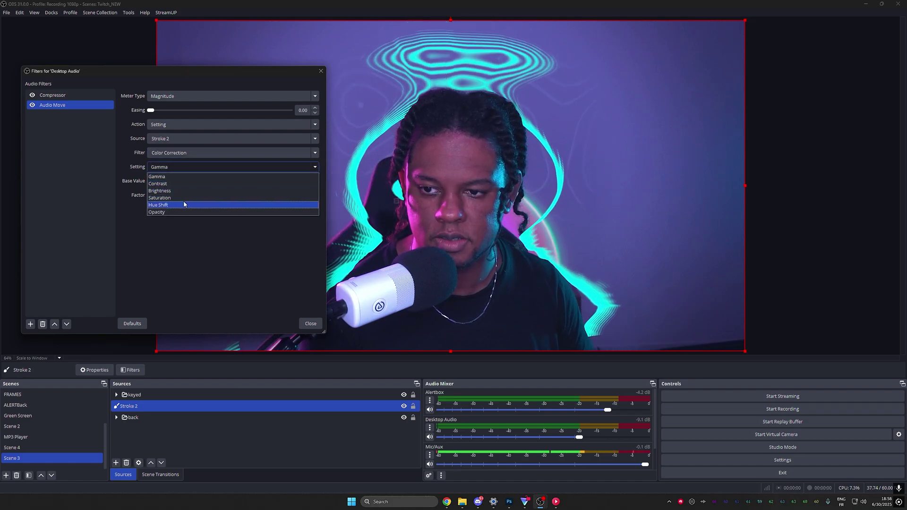
Step: Drive Hue Shift with factor 2000, then toggle the 'back' source's visibility to test
left_click(182, 200)
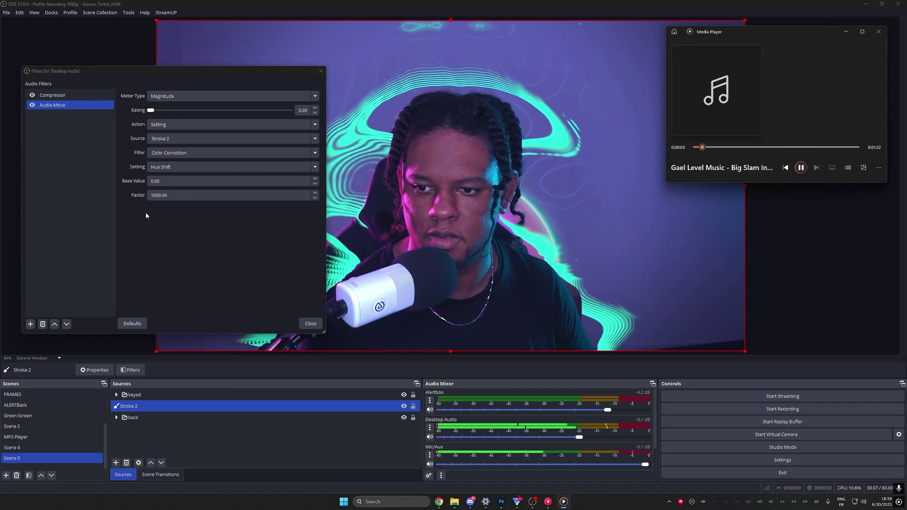
left_click(154, 195)
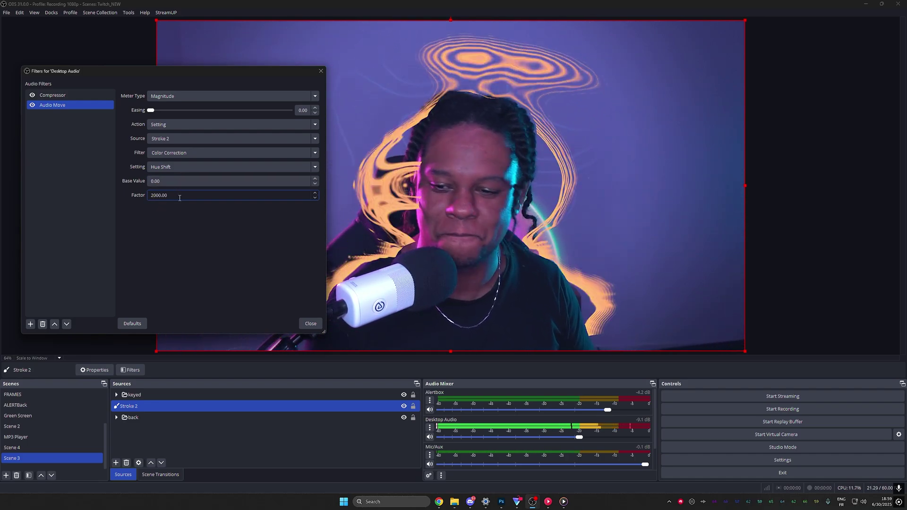
left_click(399, 419, "ctrl")
left_click(403, 419)
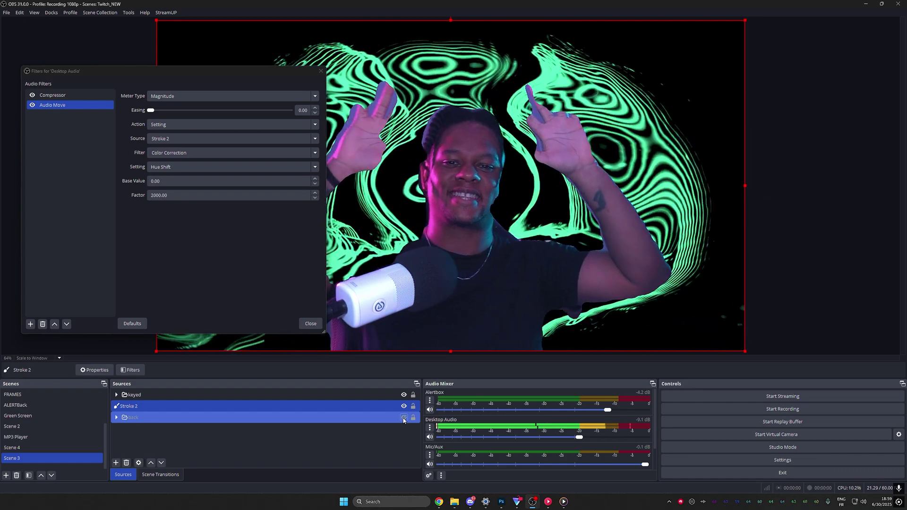
left_click(404, 417)
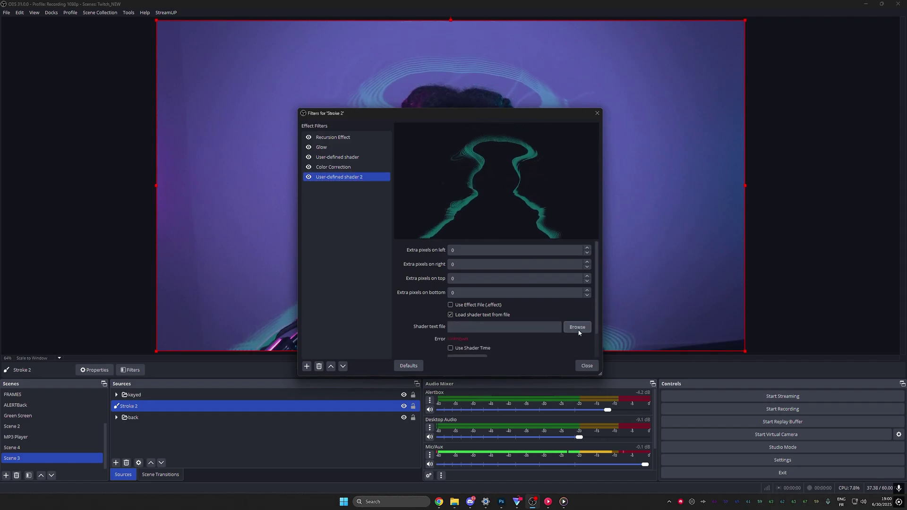
Step: Dismiss the shader file browser without changes and close the Stroke 2 filters window
left_click(577, 328)
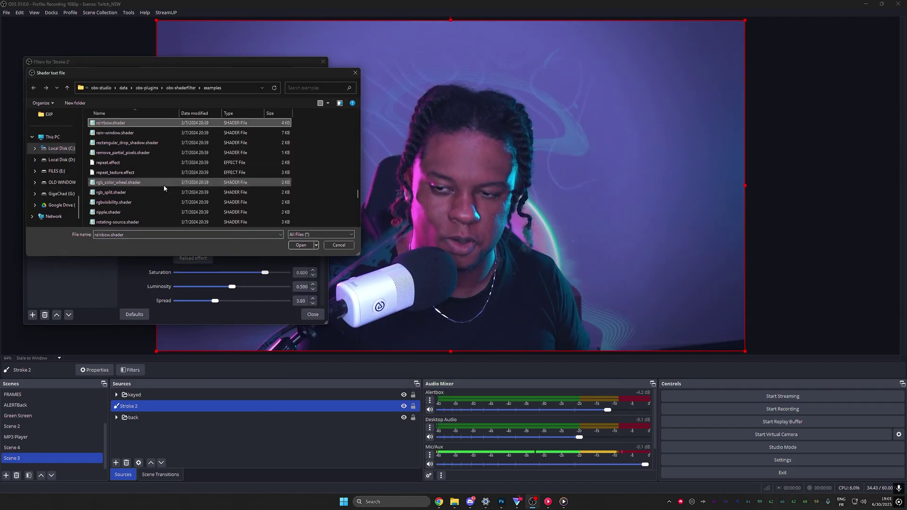
key("Escape")
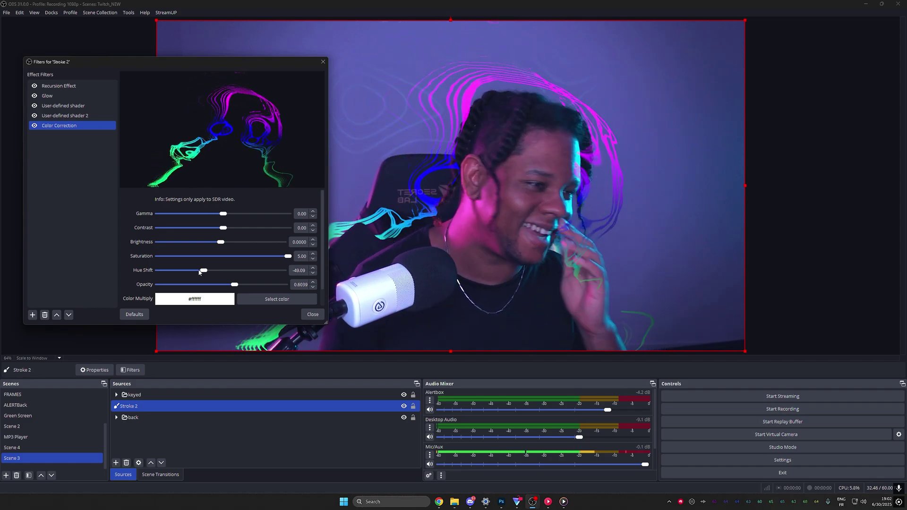
left_click(313, 314)
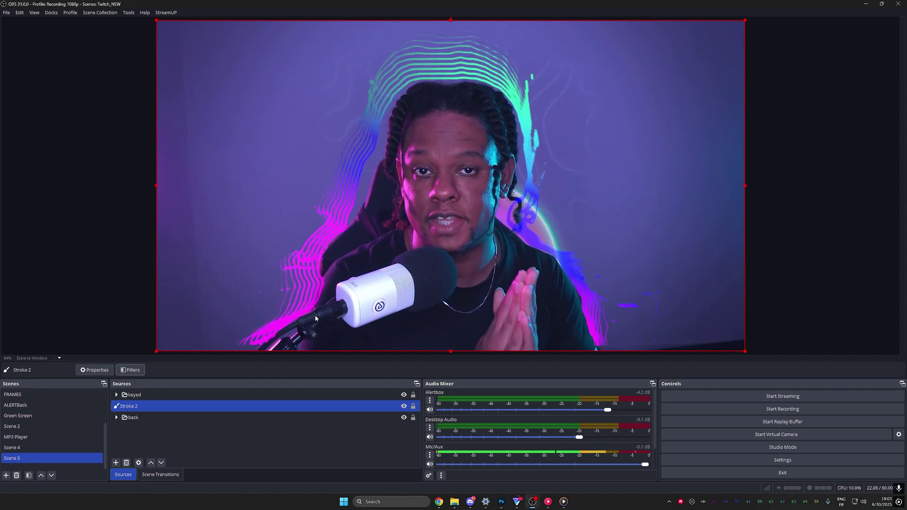
Step: Add a new Color Source 3 and give it a cyan #00aaff colour
left_click(116, 463)
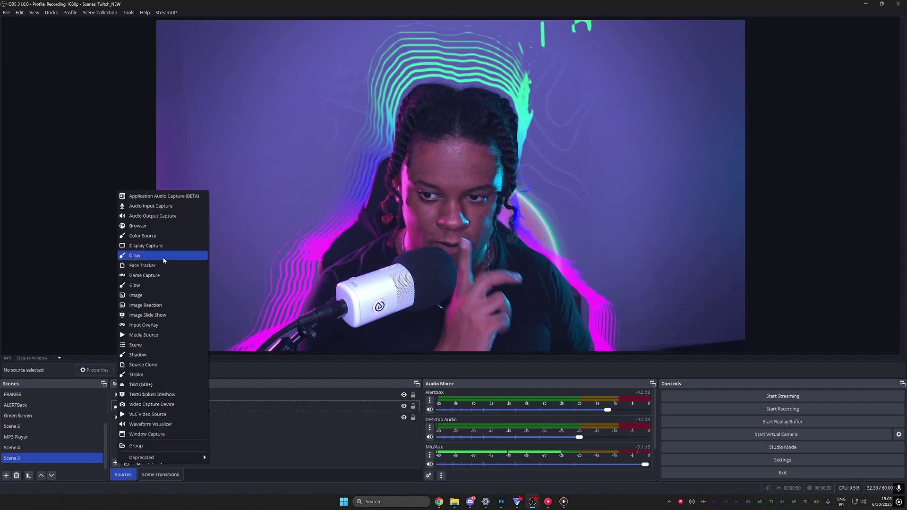
left_click(146, 263)
left_click(468, 294)
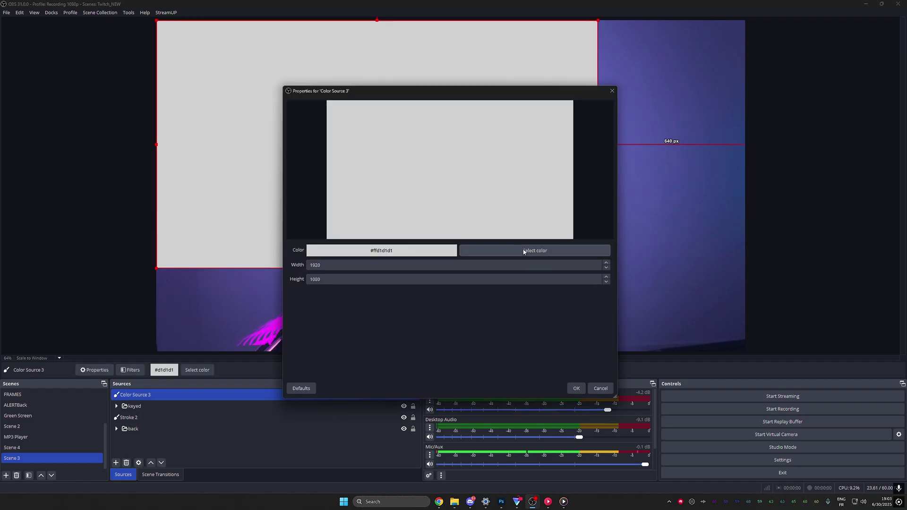
left_click(520, 249)
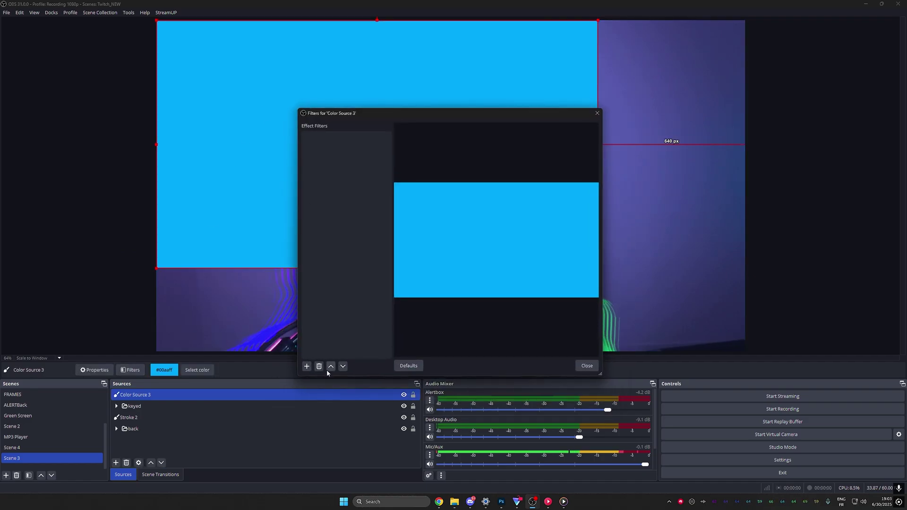
Step: Mask it into a circle with an Advanced Mask filter and drag it to the upper right
left_click(307, 366)
left_click(327, 227)
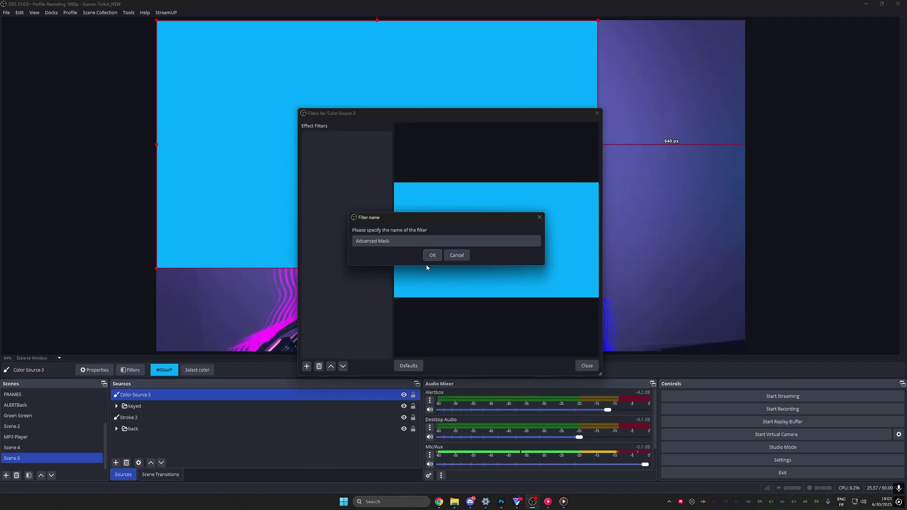
left_click(432, 253)
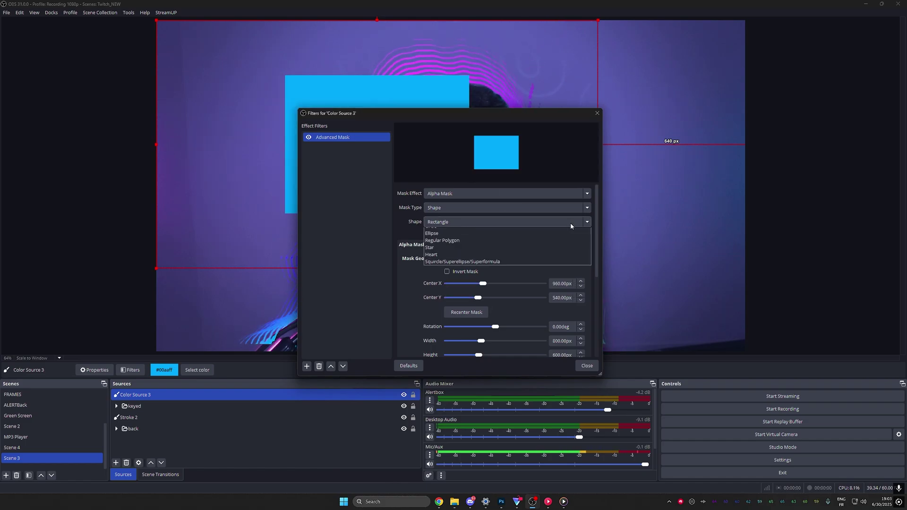
left_click(544, 234)
left_click(586, 366)
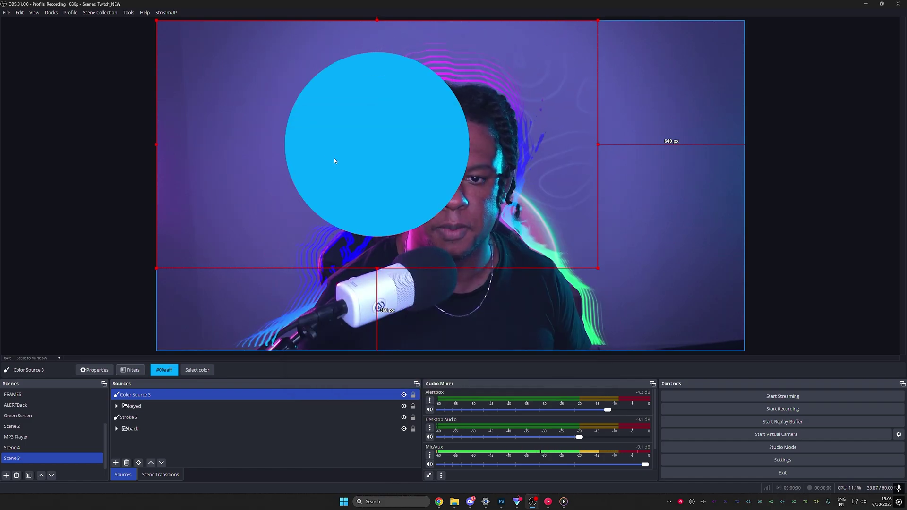
left_click_drag(334, 157, 596, 137)
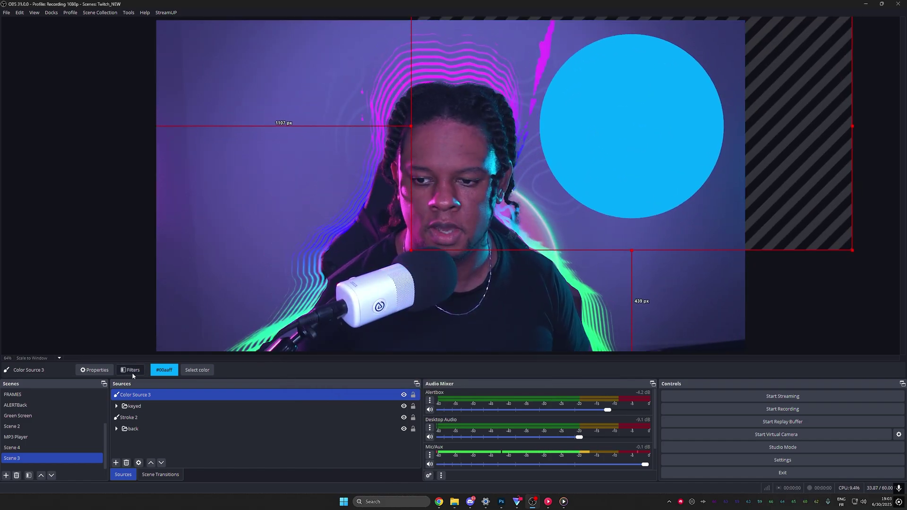
Step: Add a Shadow filter to Color Source 3
left_click(132, 373)
left_click(307, 368)
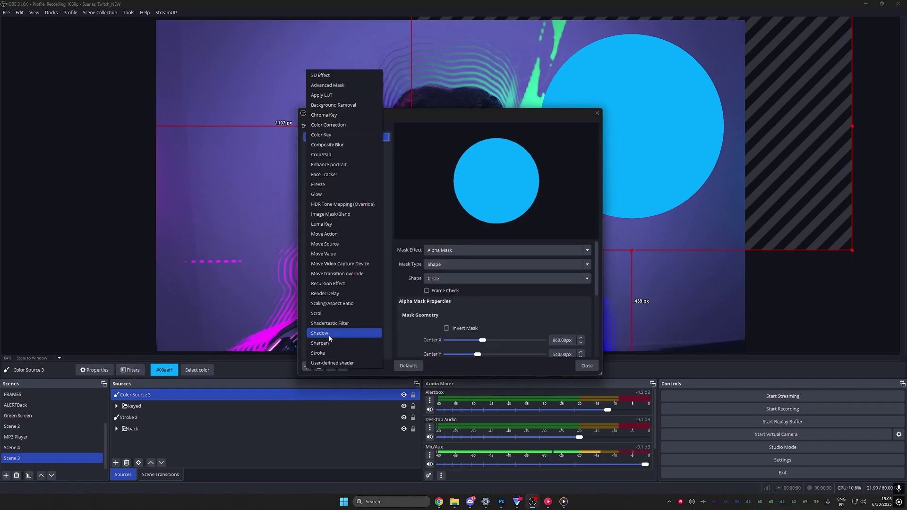
left_click(329, 333)
left_click(433, 256)
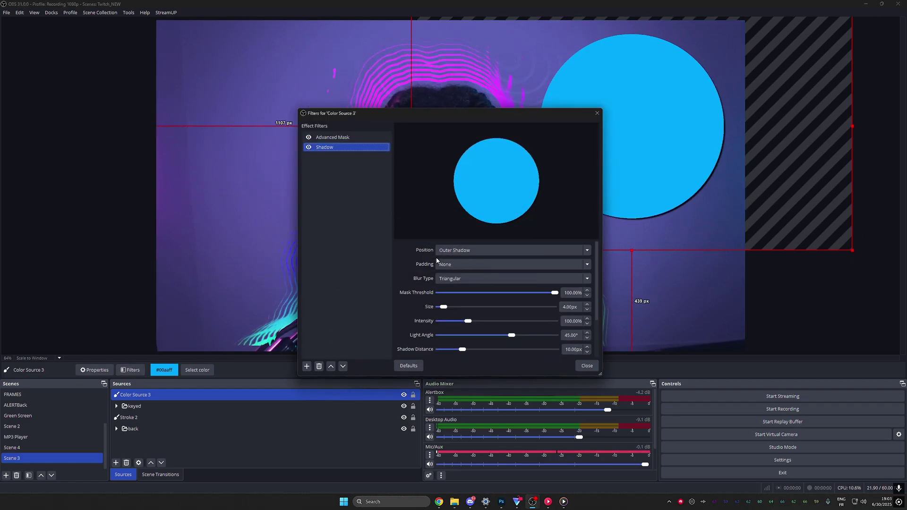
Step: Tune the shadow to 73.40% intensity, 27px distance and a 50.50° angle
scroll(421, 311, "down", 1)
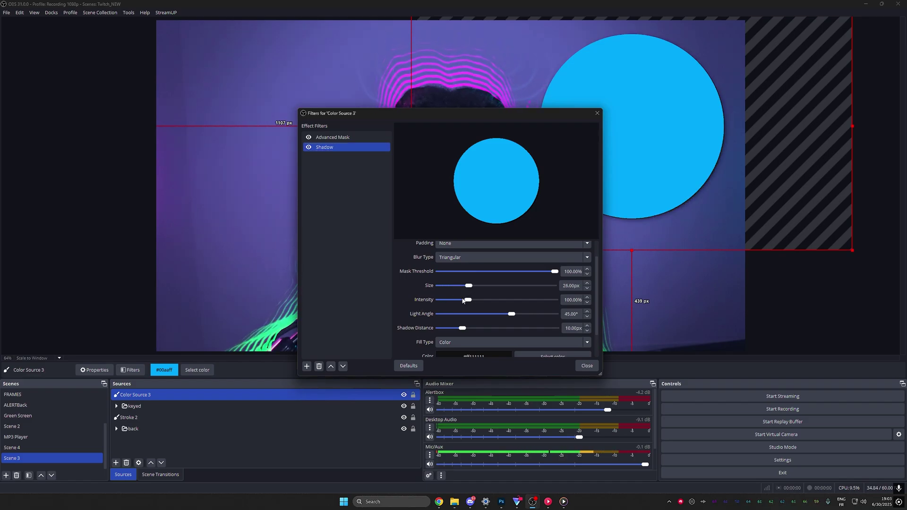
left_click_drag(464, 330, 547, 333)
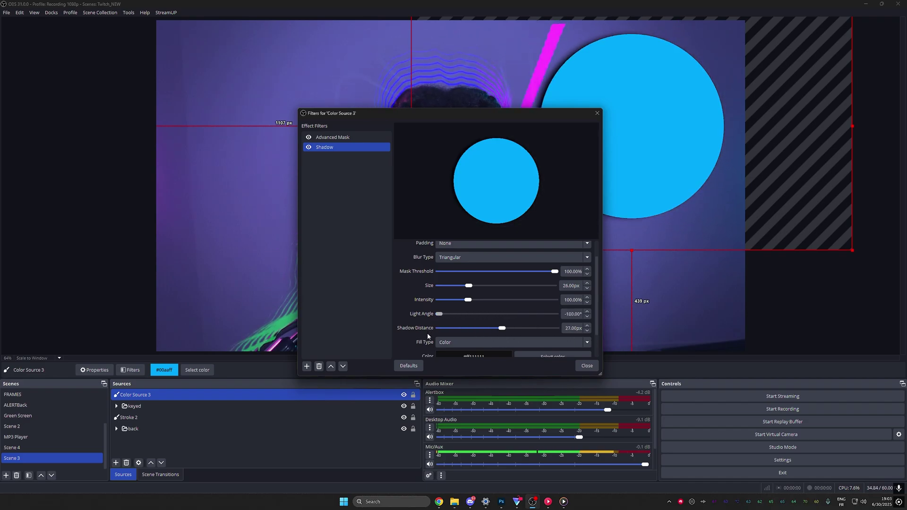
left_click_drag(491, 326, 530, 335)
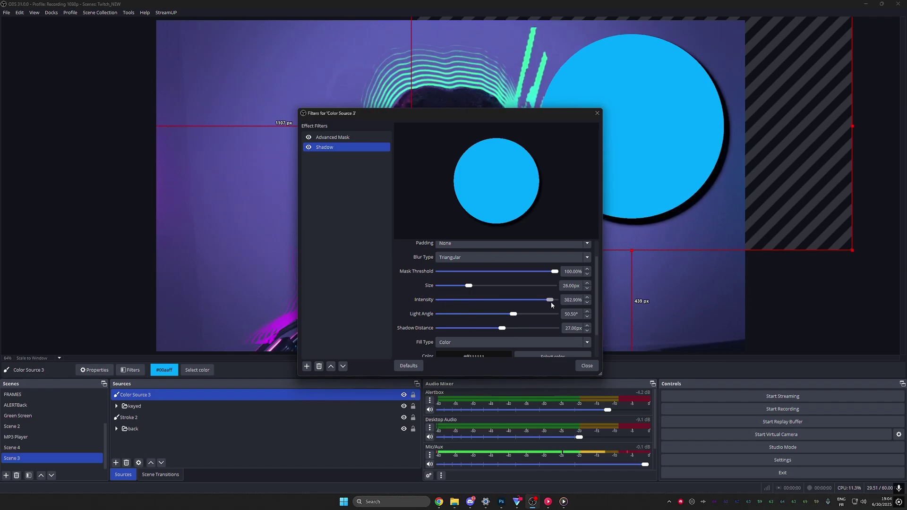
scroll(545, 307, "down", 5)
scroll(411, 296, "up", 4)
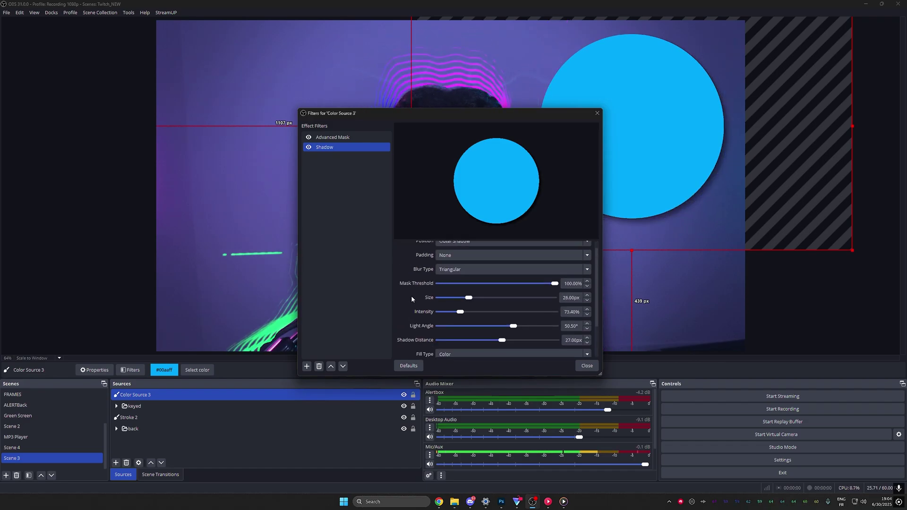
left_click(472, 253)
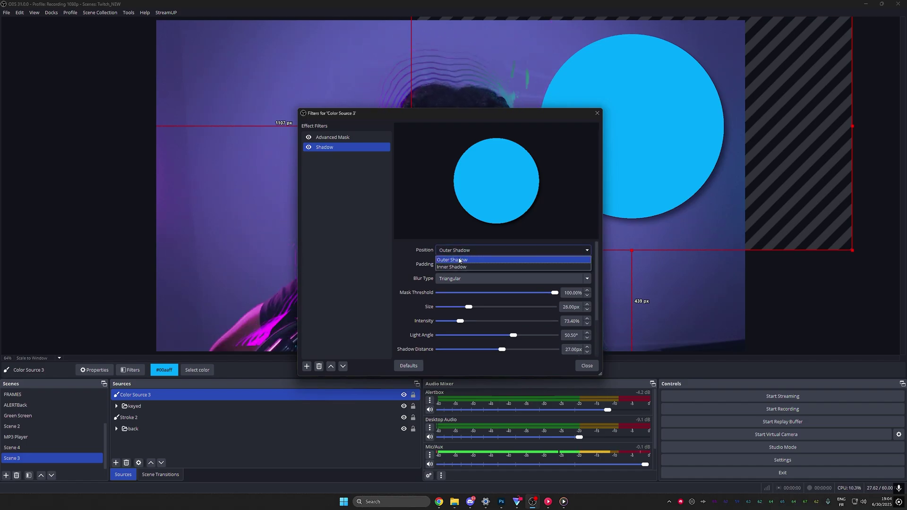
Step: Switch the shadow position to Inner Shadow and move the filter window off the preview
left_click(457, 268)
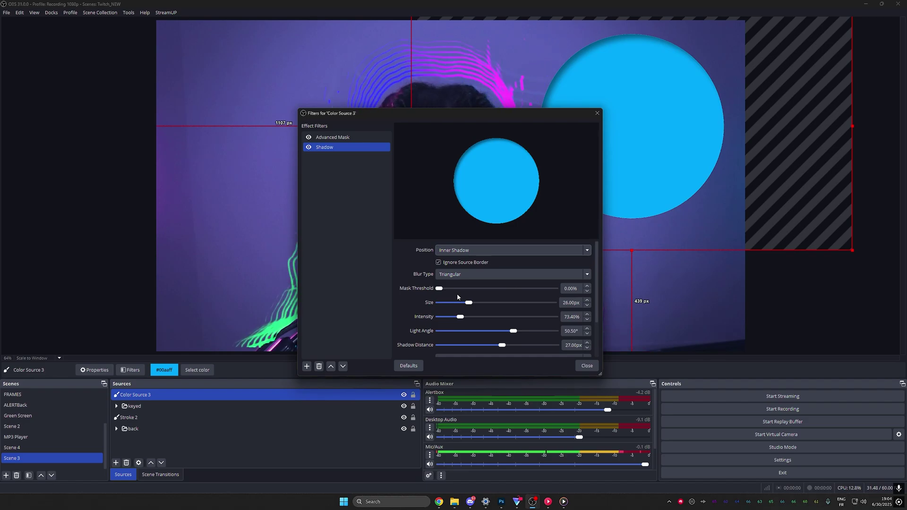
left_click_drag(544, 113, 285, 96)
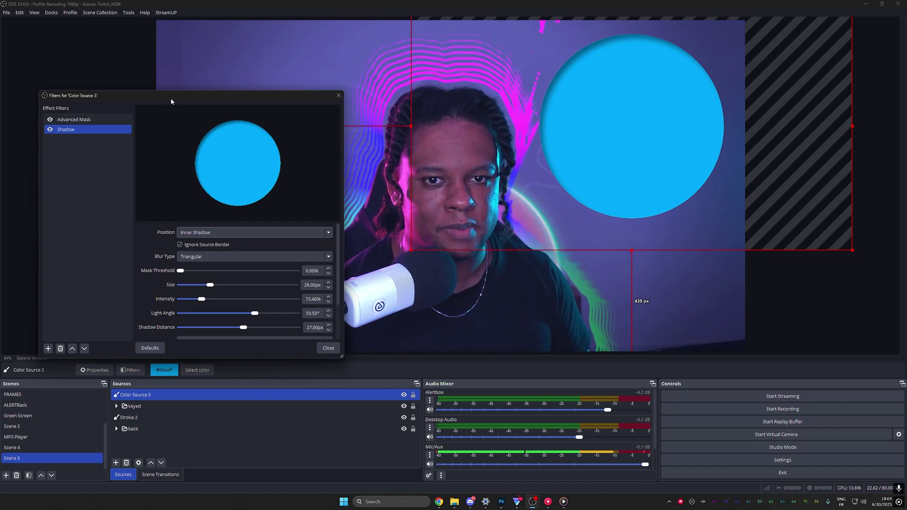
left_click_drag(179, 97, 184, 63)
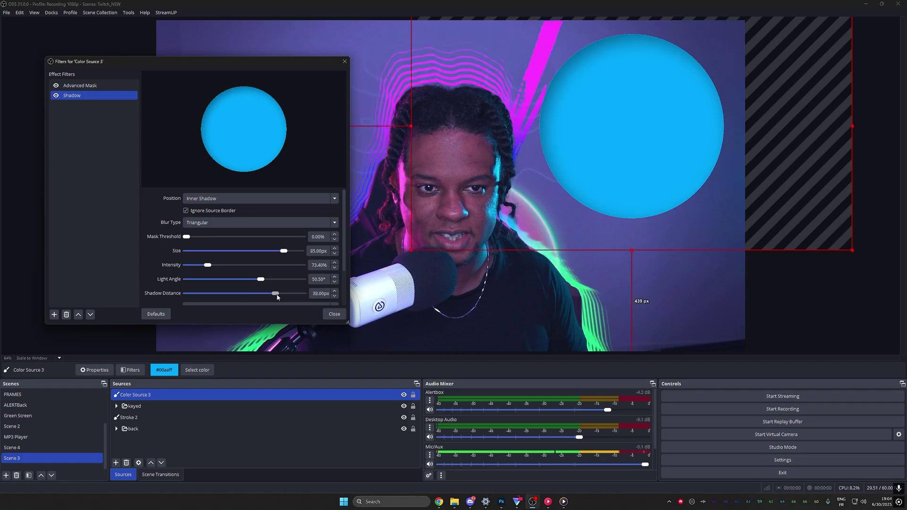
Step: Set the inner shadow colour to cyan #00ffff
scroll(320, 297, "down", 2)
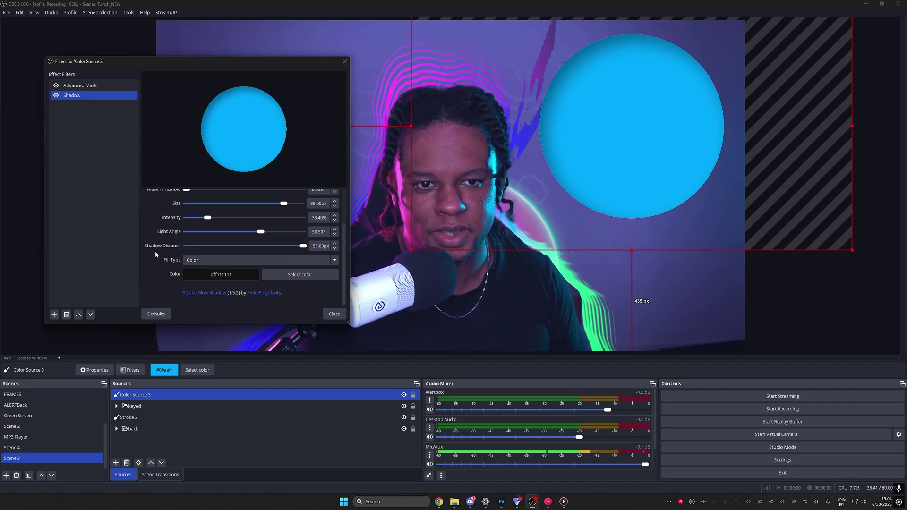
left_click(302, 275)
left_click(177, 164)
left_click(247, 271)
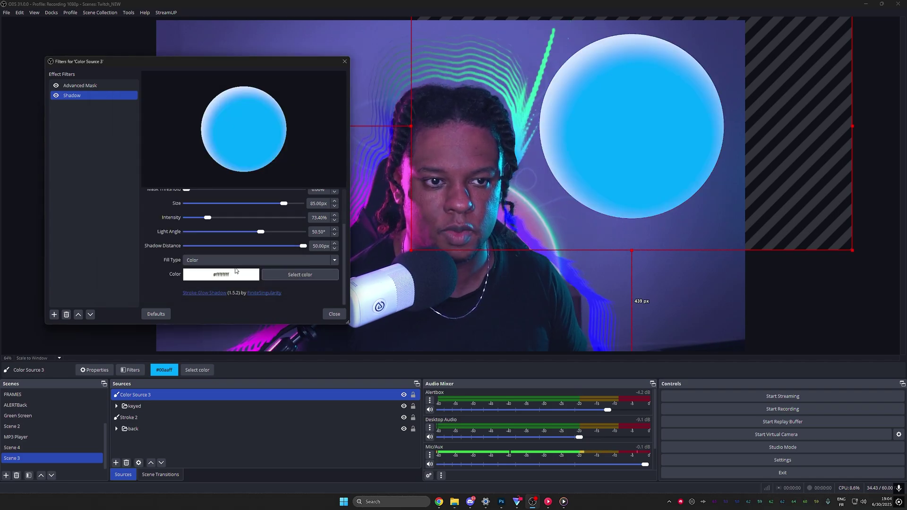
left_click(291, 277)
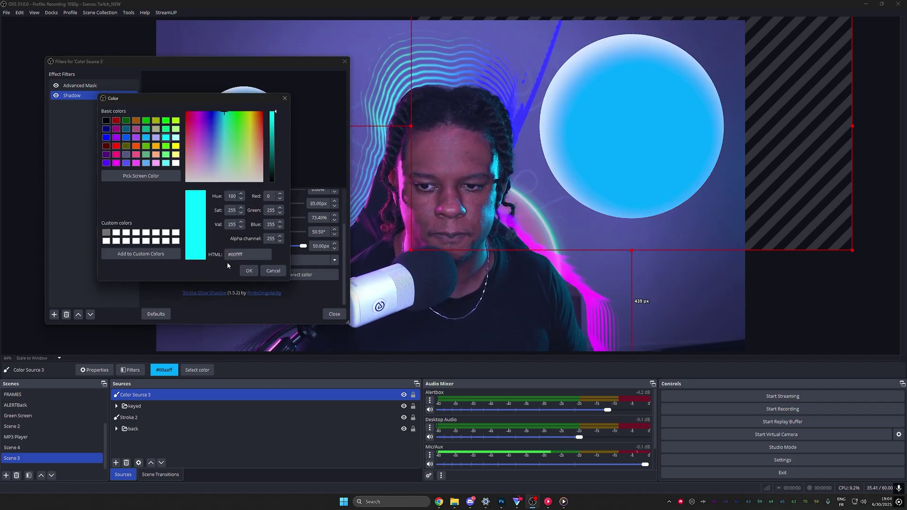
left_click(249, 271)
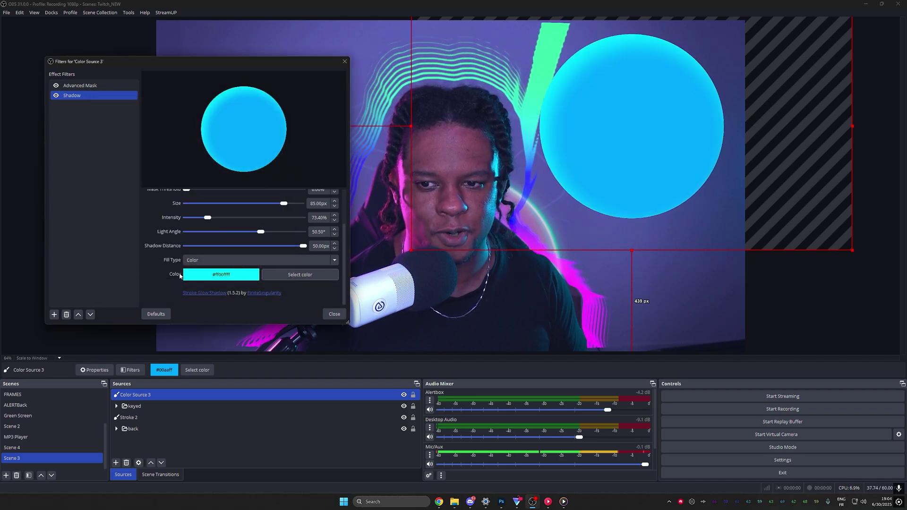
Step: Duplicate Shadow as a black Shadow 2 with light angle -129.50° and 99.10% intensity
left_click(54, 315)
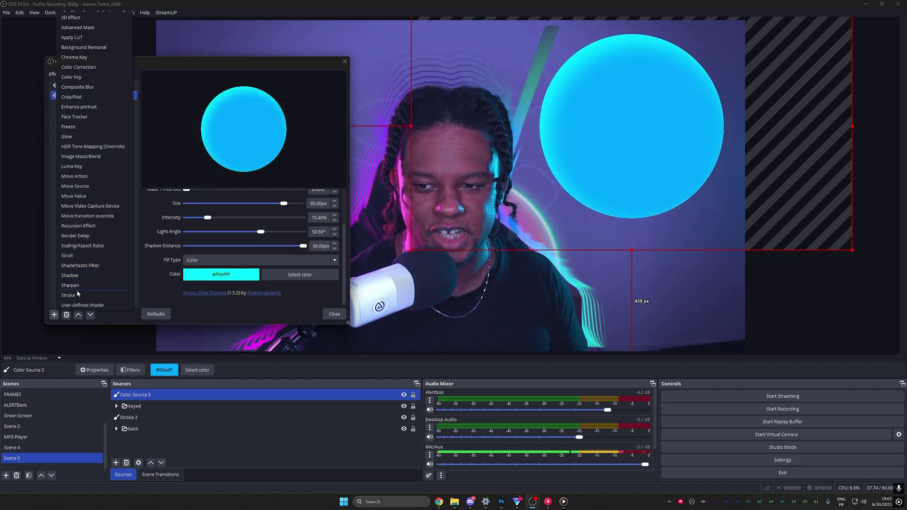
left_click(135, 152)
right_click(77, 96)
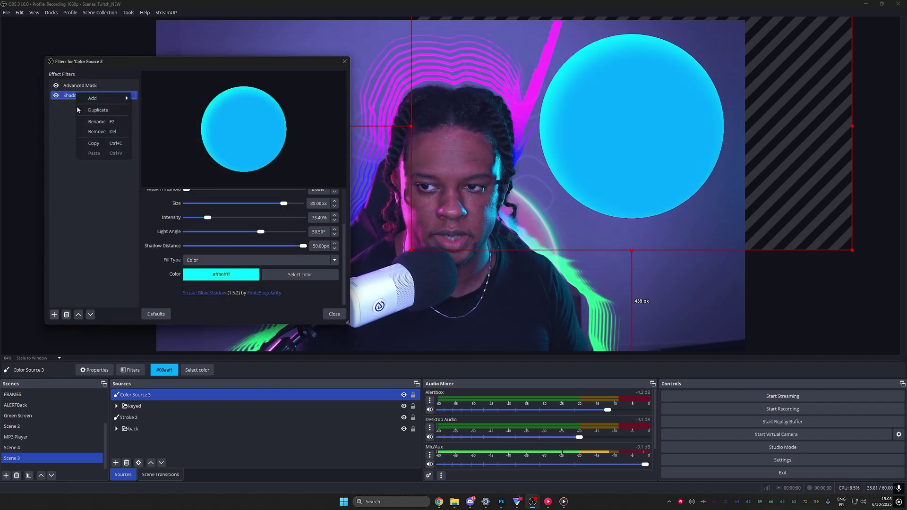
left_click(104, 111)
left_click(300, 275)
left_click(274, 270)
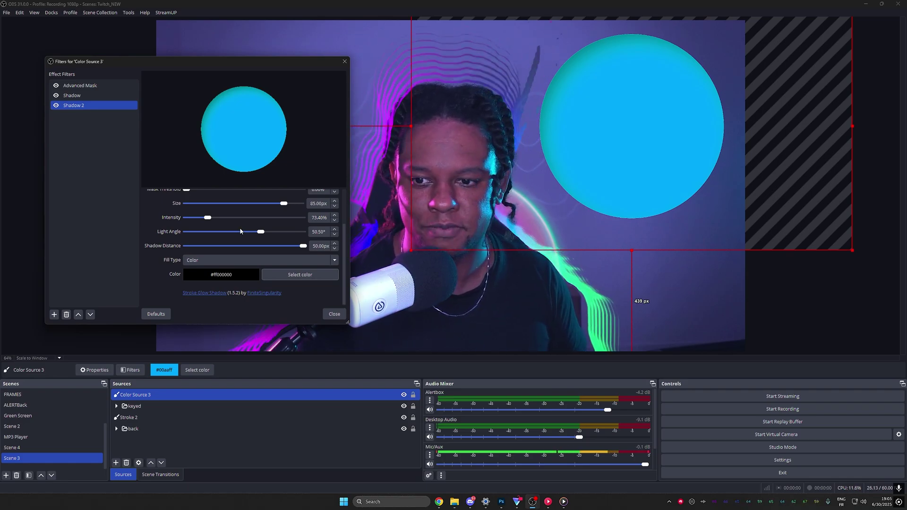
left_click_drag(264, 233, 217, 221)
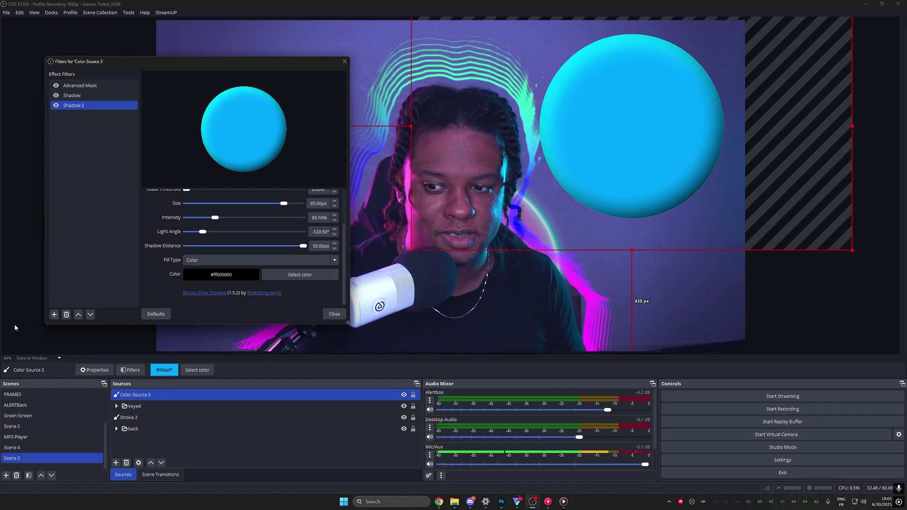
Step: Add an outer Shadow 3 (46px, 132.10%) and enlarge the circle, shifting it left and down
left_click(54, 314)
left_click(69, 277)
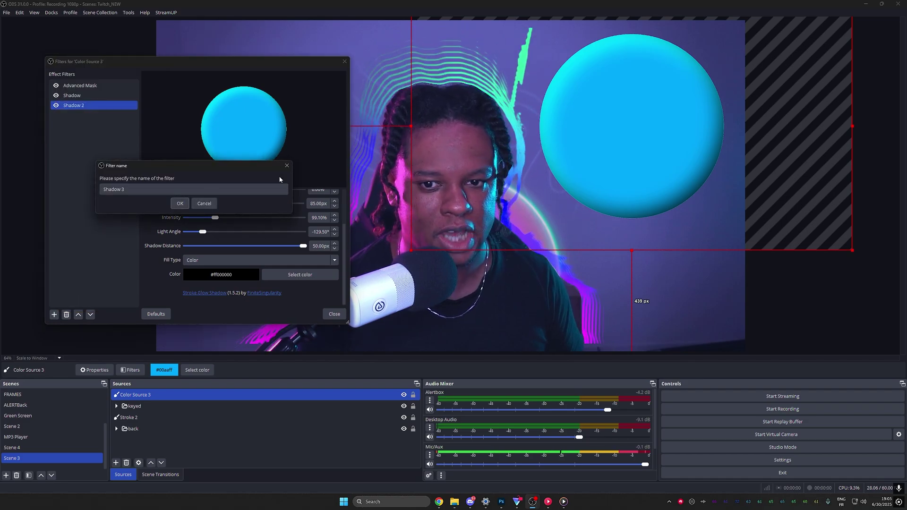
left_click(183, 205)
left_click_drag(191, 256, 225, 270)
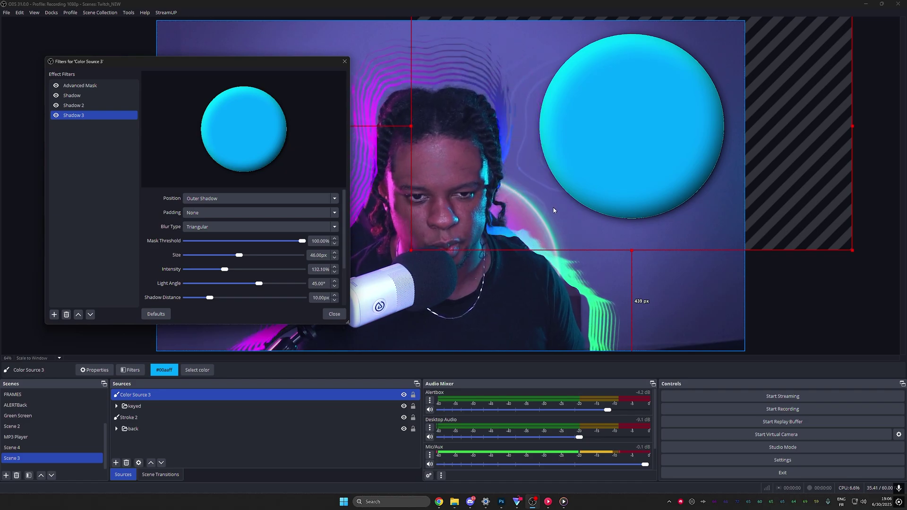
left_click_drag(636, 253, 601, 301)
left_click_drag(563, 217, 552, 245)
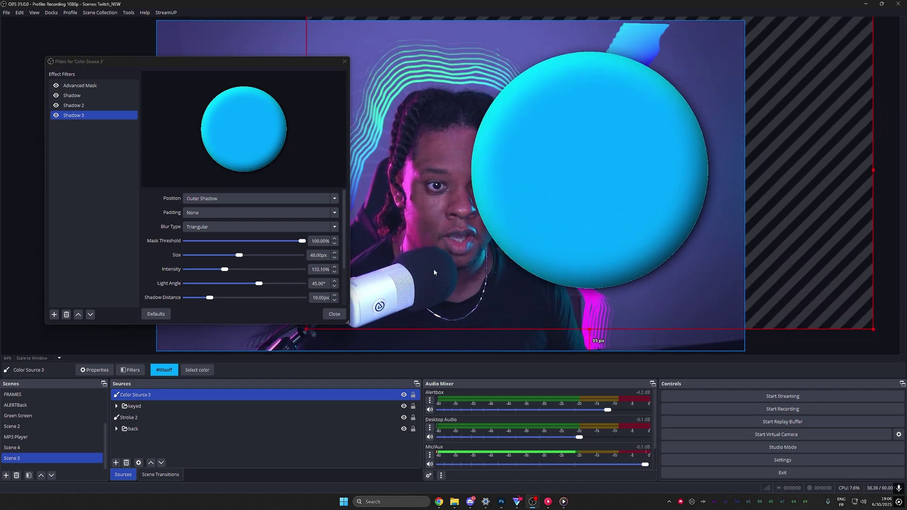
Step: Add a black Stroke filter to the circle
left_click(54, 314)
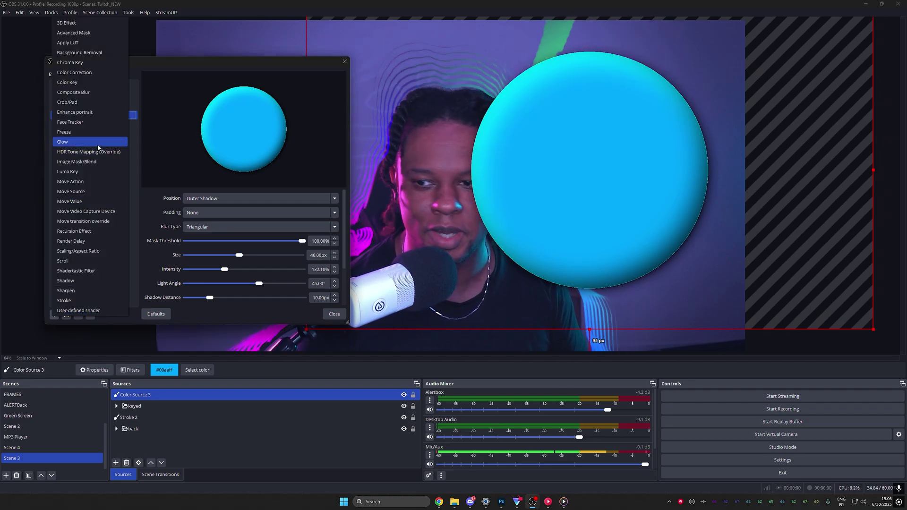
left_click(66, 301)
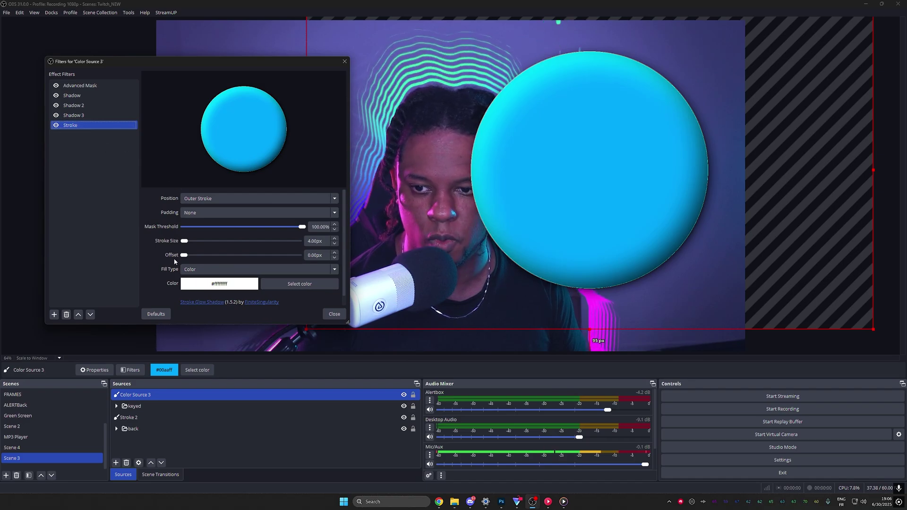
left_click(265, 285)
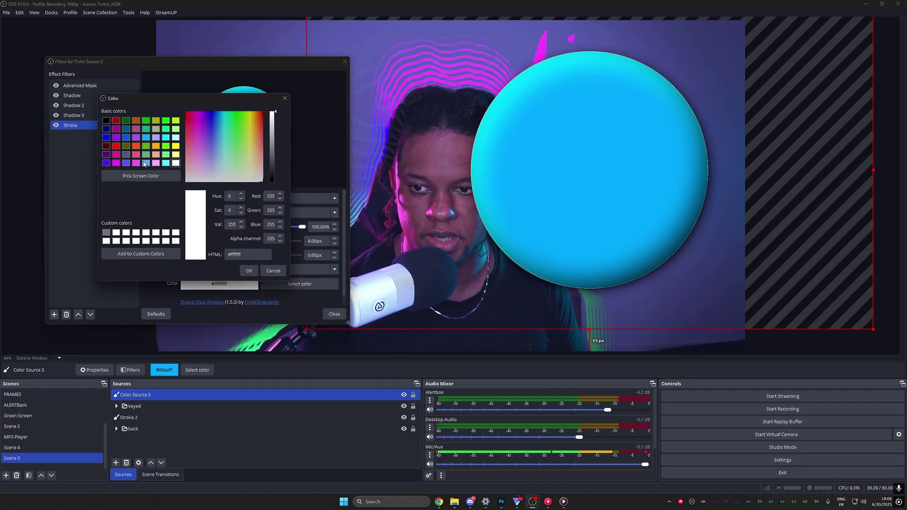
left_click(106, 120)
left_click(250, 271)
left_click_drag(184, 241, 185, 243)
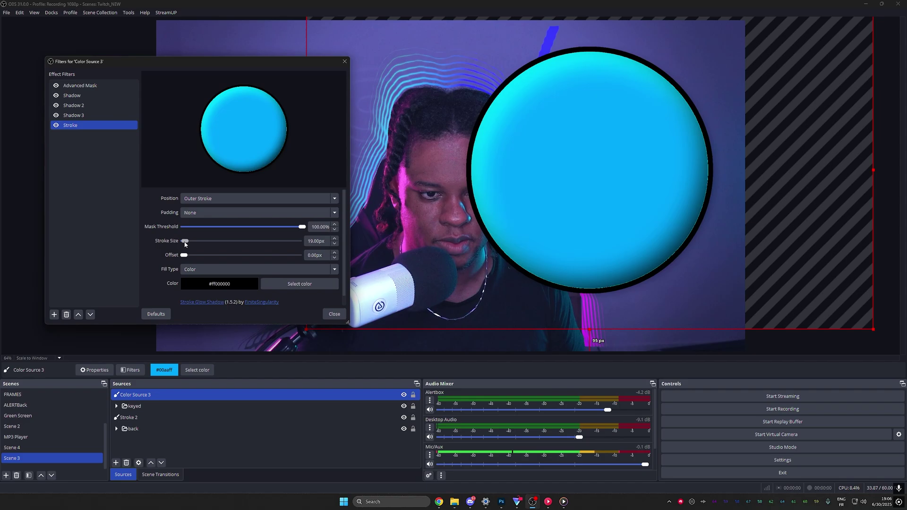
Step: Move the Stroke just below Shadow, set its size to 0, and shrink the circle to the top right
left_click(79, 315)
left_click(78, 315)
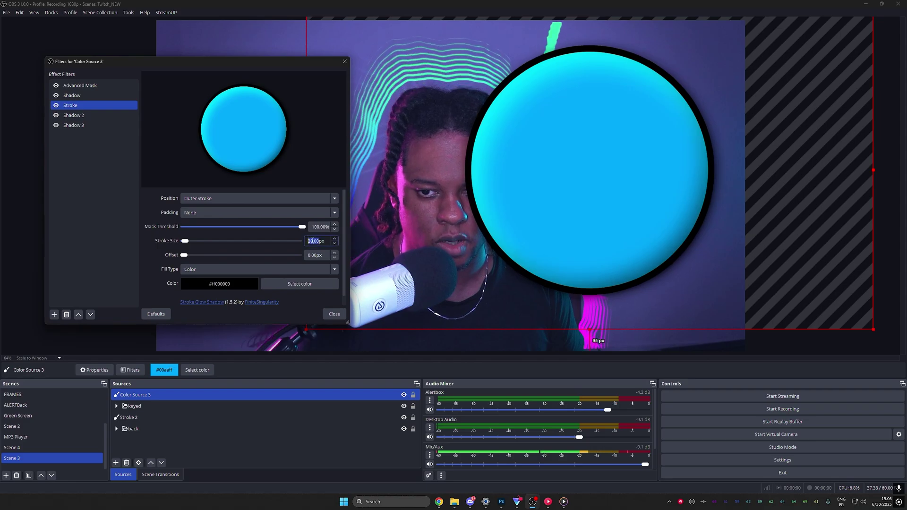
type("0")
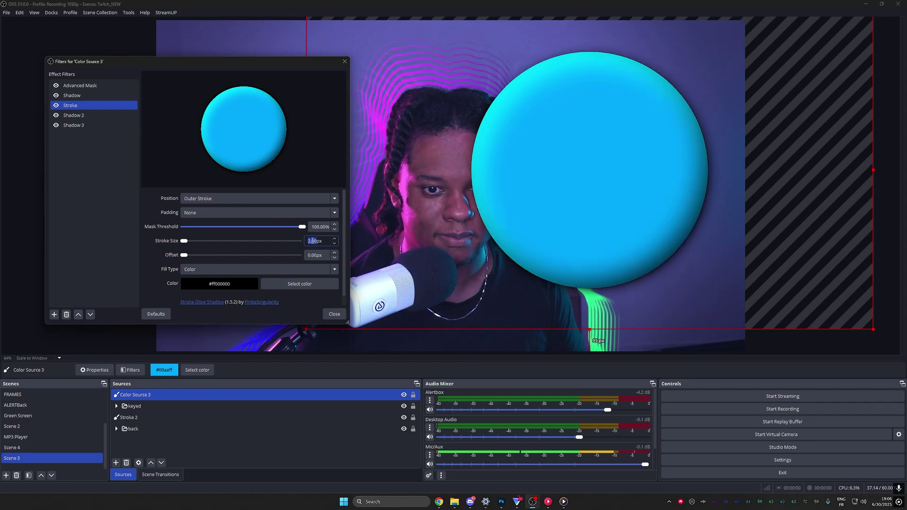
left_click_drag(306, 329, 703, 126)
left_click_drag(726, 98, 628, 106)
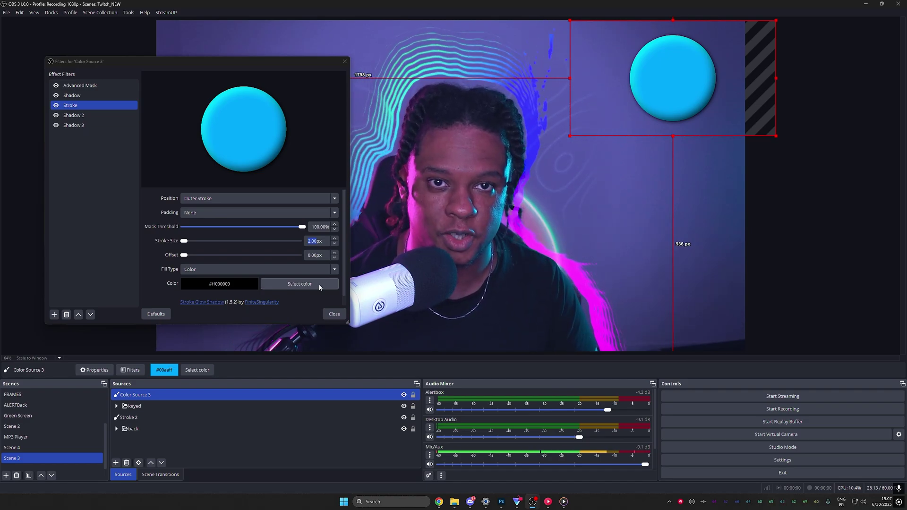
Step: Close Color Source 3's filters window and deselect the source
left_click(334, 314)
left_click(131, 449)
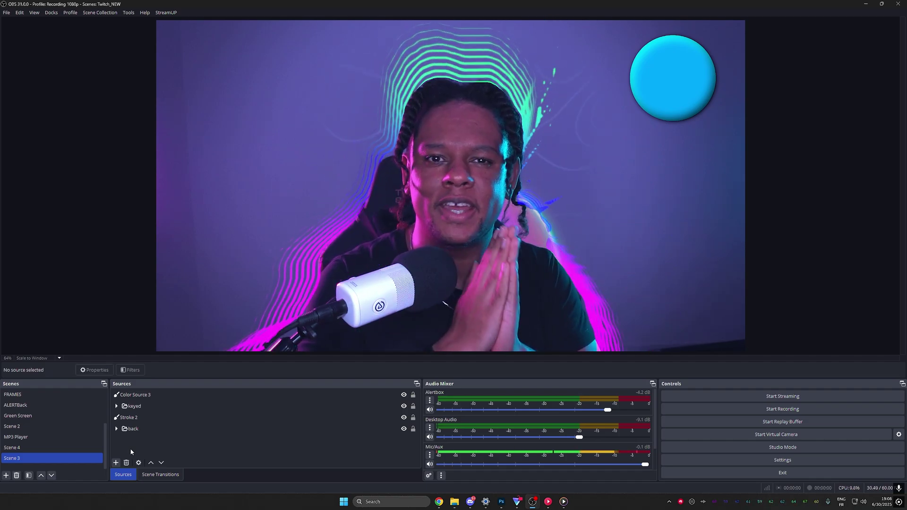
Step: Toggle the back source's visibility off and on, then add a new Stroke 3 source
left_click(404, 429)
left_click(404, 429)
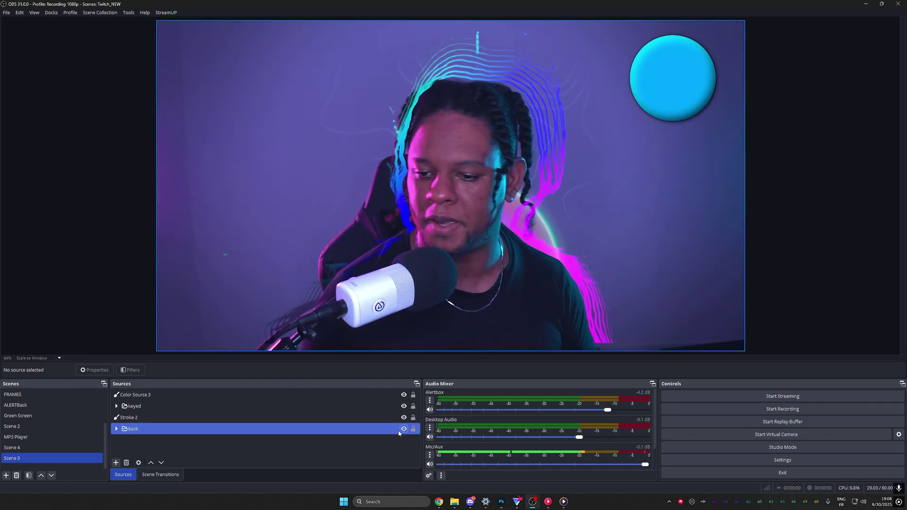
left_click(141, 446)
left_click(116, 463)
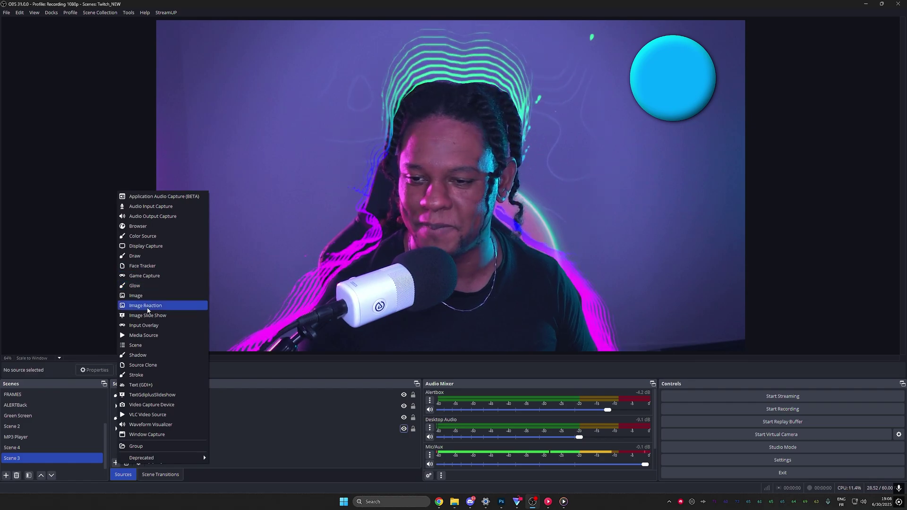
left_click(139, 374)
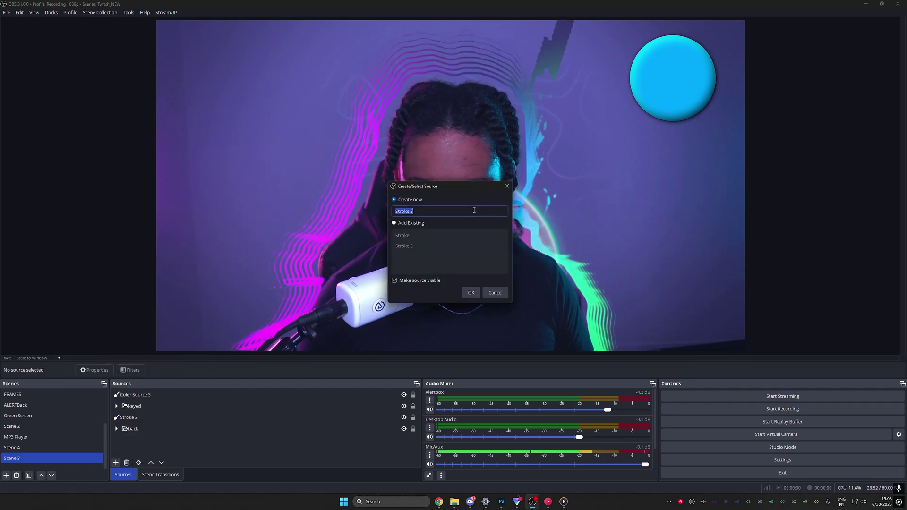
left_click(471, 293)
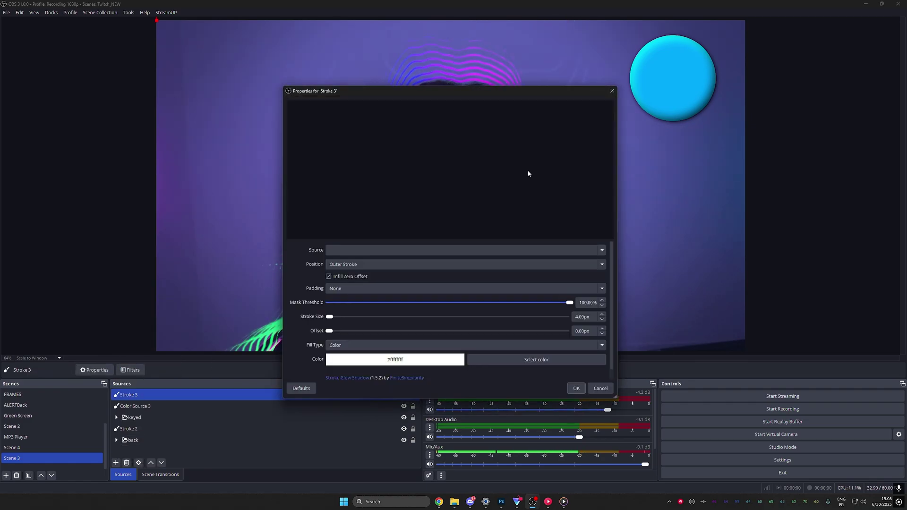
Step: Outline the keyed source with a 63px white inner stroke, with Infill Zero Offset unchecked
left_click(593, 252)
type("keyed")
key("Return")
left_click(329, 277)
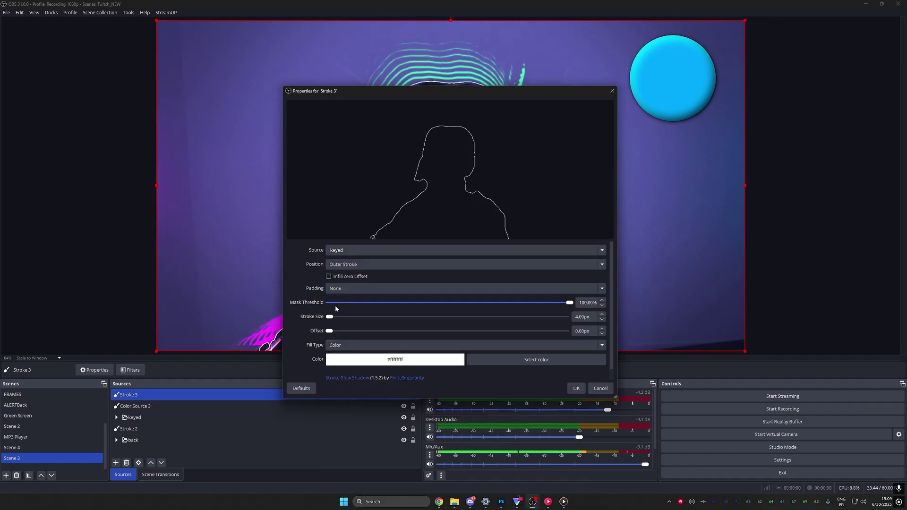
left_click_drag(330, 320, 341, 320)
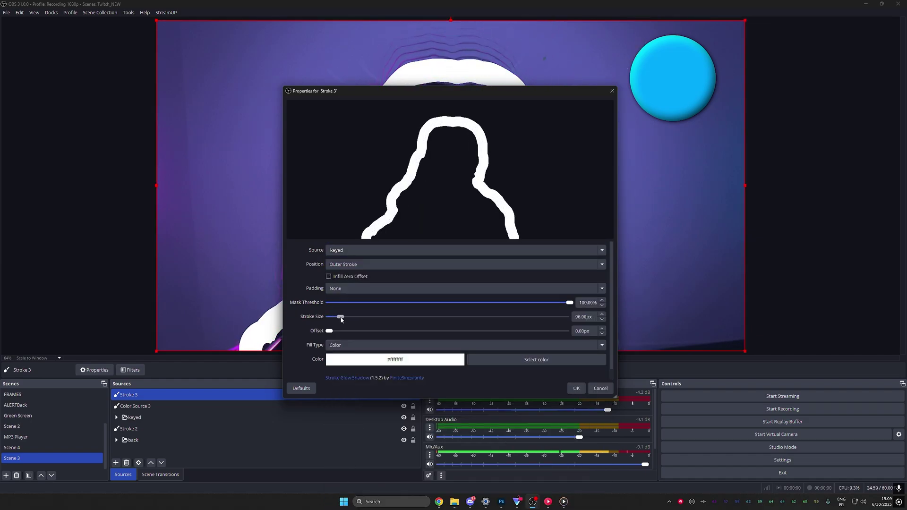
left_click(361, 264)
left_click(359, 278)
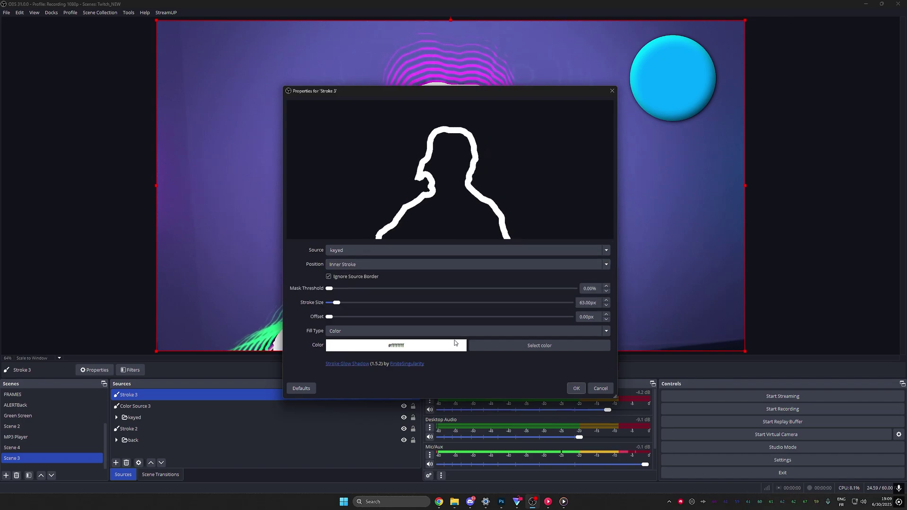
Step: Set Stroke 3's fill type to Source using CAM, then hide Stroke 2
left_click(352, 332)
left_click(351, 348)
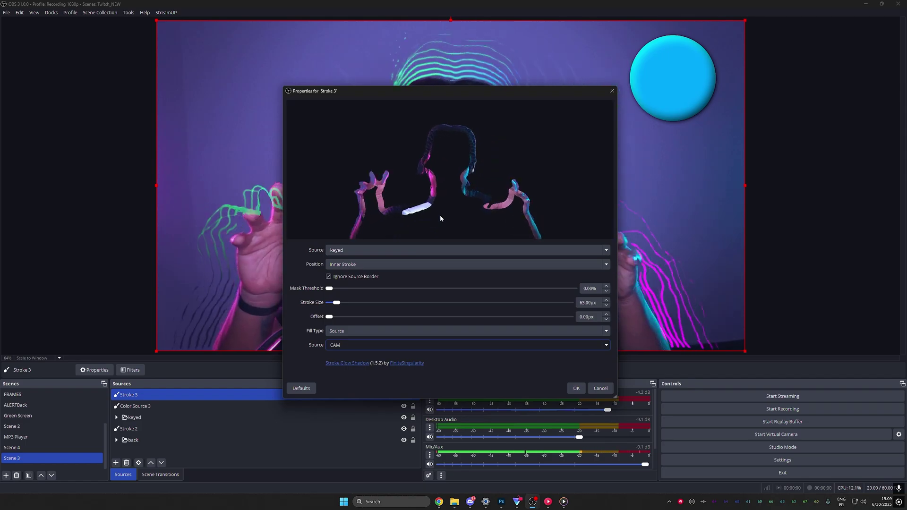
left_click_drag(418, 95, 172, 78)
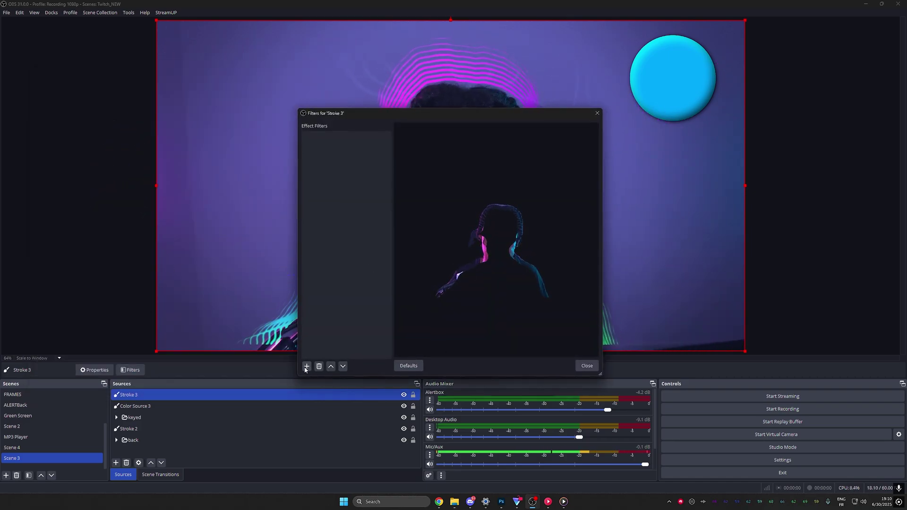
left_click(306, 367)
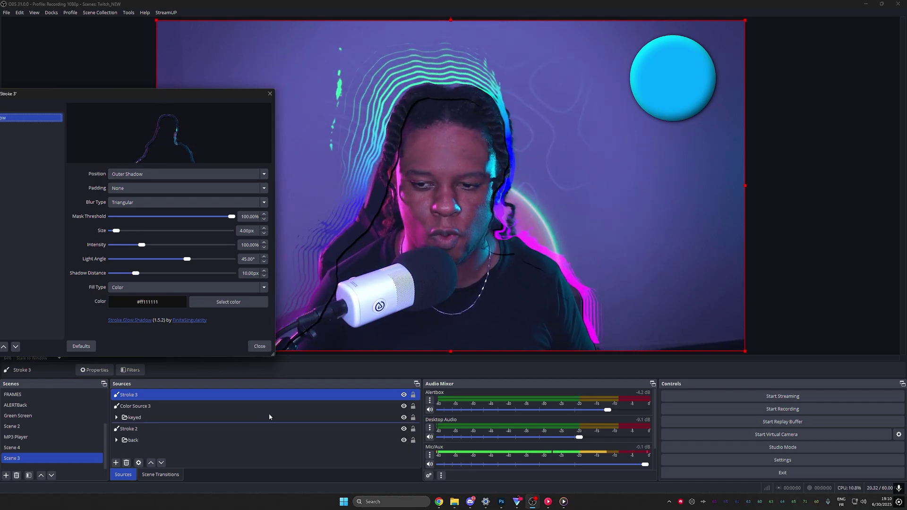
left_click(404, 429)
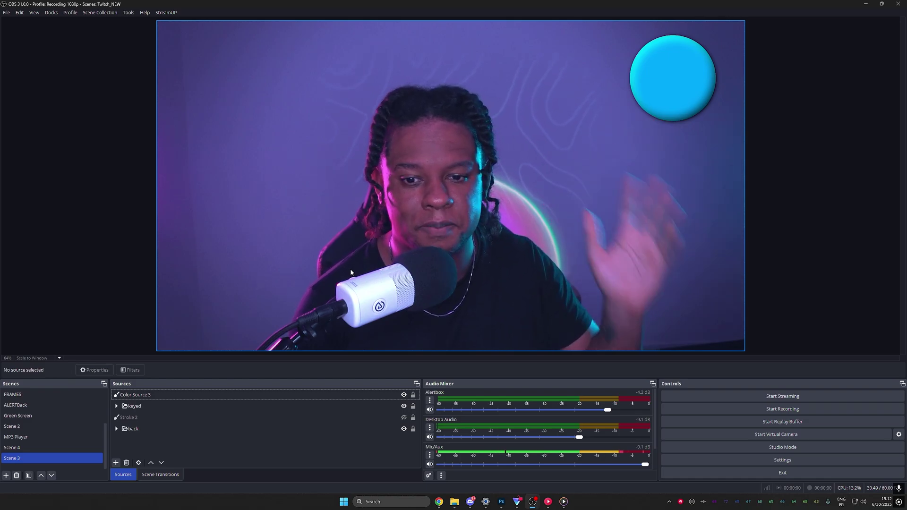
Step: Disable Color Source 3's shadow and stroke filters and move it below back
double_click(136, 394)
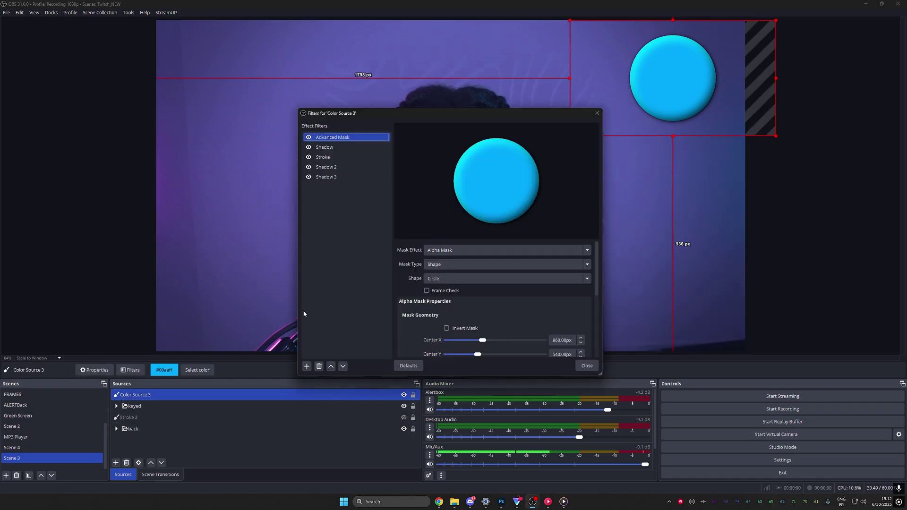
left_click(308, 178)
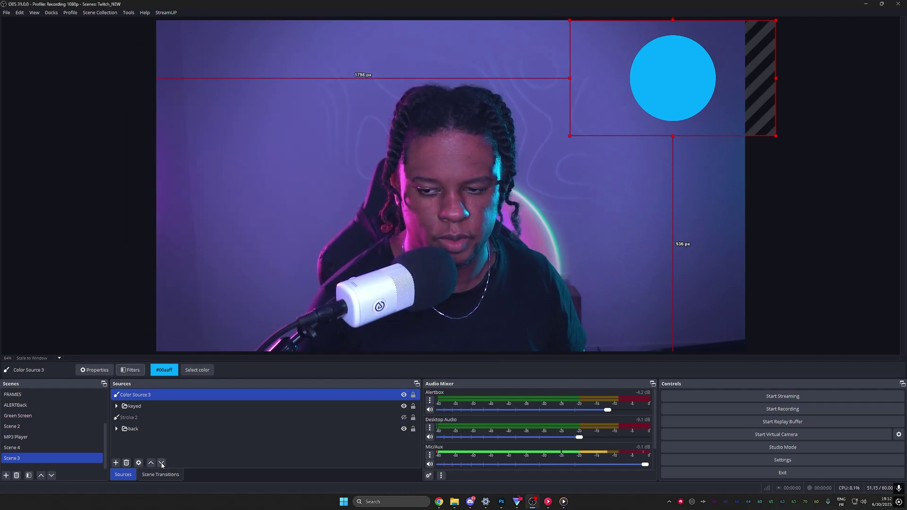
left_click(161, 464)
left_click(162, 463)
left_click(162, 463)
left_click(144, 448)
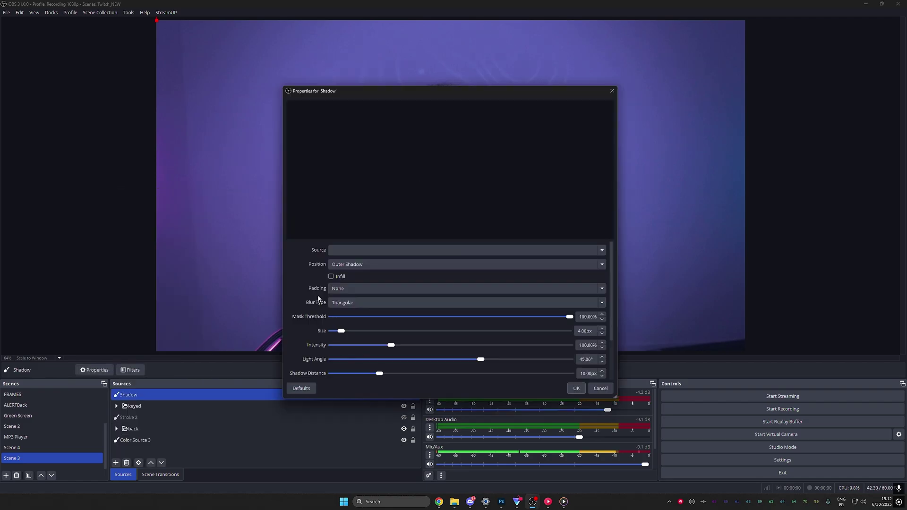
Step: Make the Shadow source trace Color Source 3 at 24px size, 127.40% intensity, placed over the circle
left_click(557, 250)
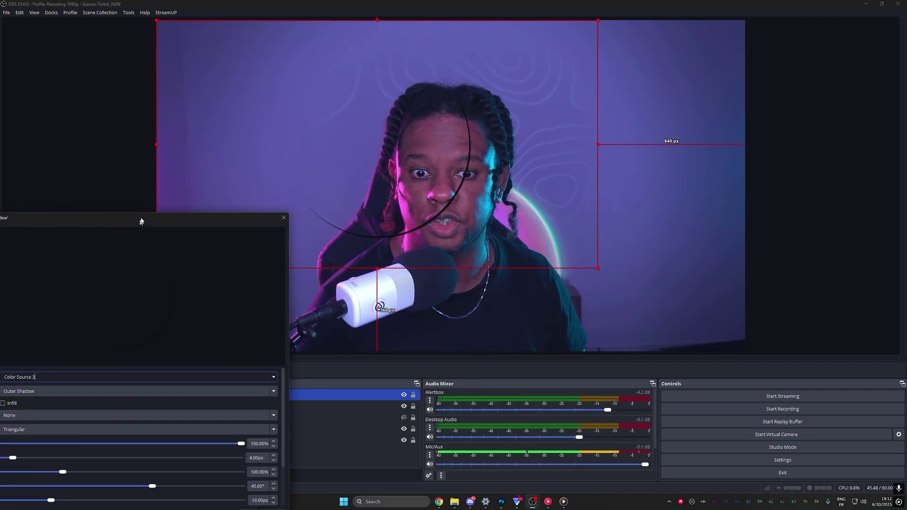
left_click_drag(138, 219, 203, 74)
left_click_drag(81, 315, 124, 312)
left_click_drag(113, 355, 141, 327)
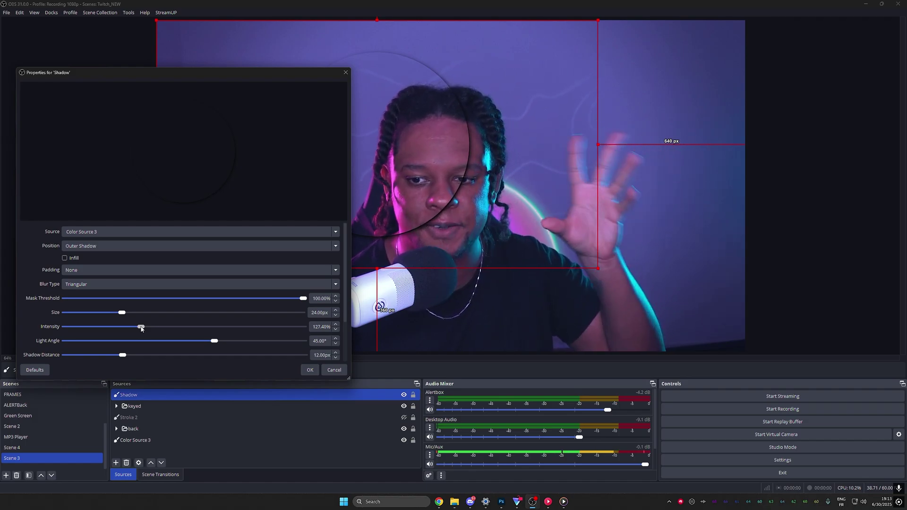
left_click(311, 373)
left_click_drag(179, 267, 508, 198)
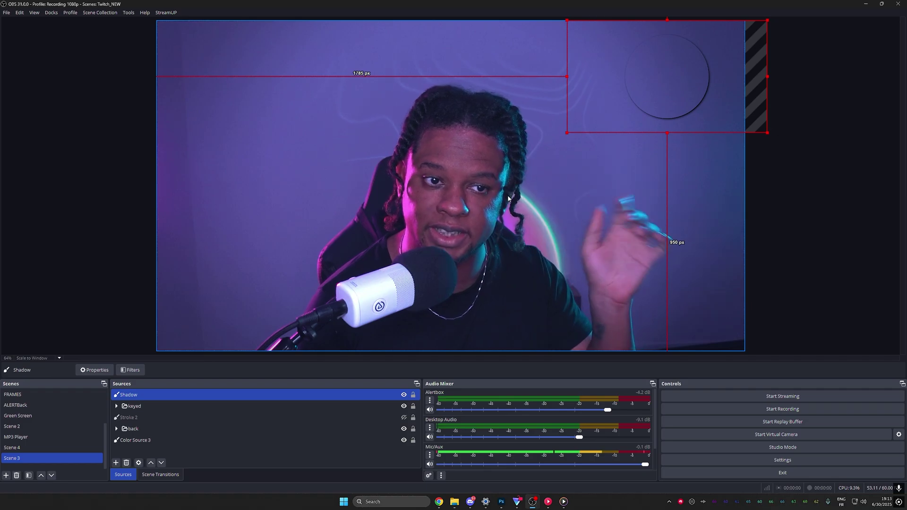
Step: Set the Shadow source's distance to 15px
double_click(551, 84)
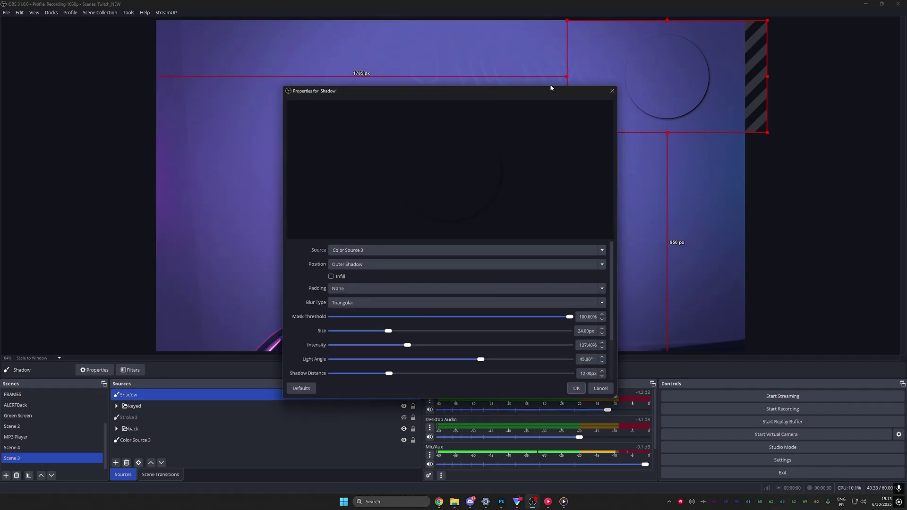
left_click_drag(485, 92, 270, 99)
scroll(185, 346, "down", 3)
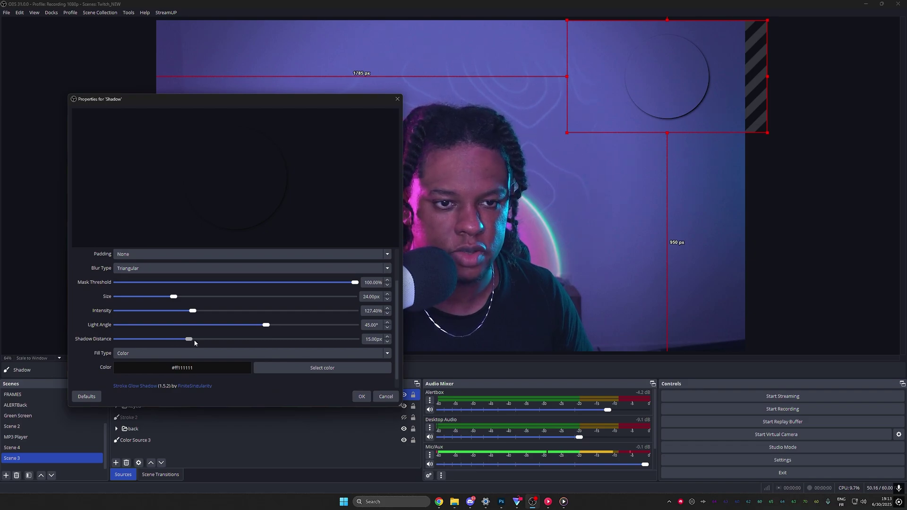
left_click_drag(175, 340, 297, 344)
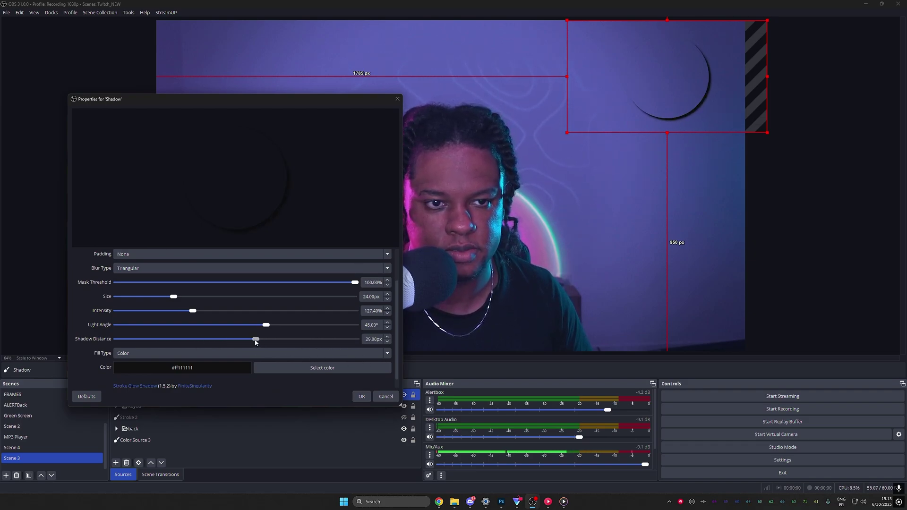
left_click_drag(208, 340, 159, 340)
left_click_drag(98, 338, 179, 341)
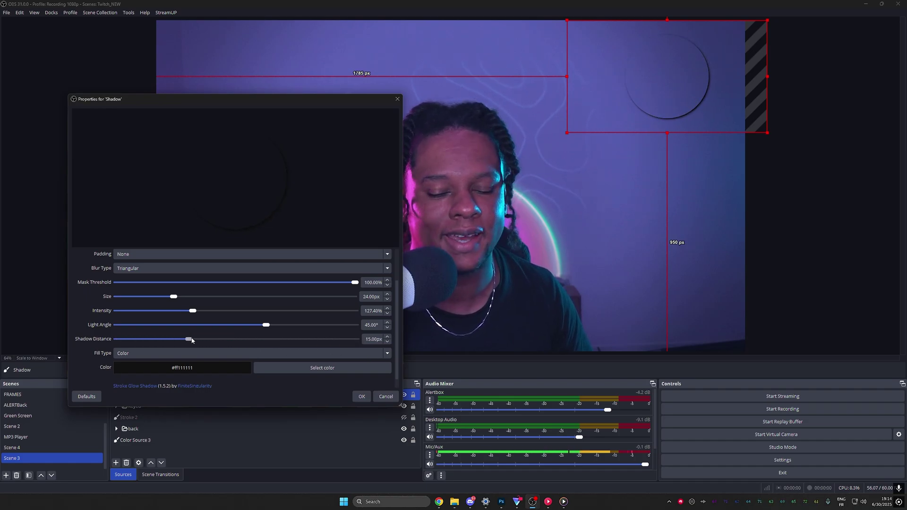
left_click(360, 397)
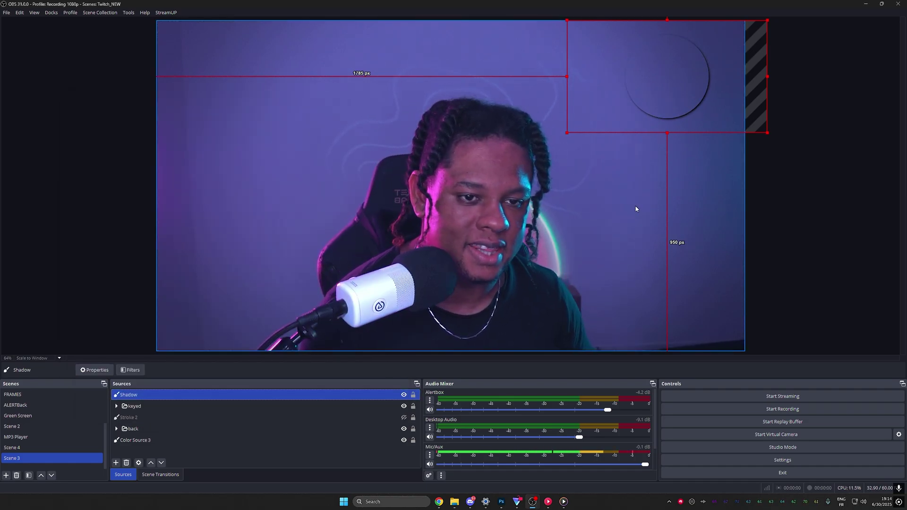
Step: Nudge the shadow left and switch Color Source 3's Advanced Mask shape to Rectangle
left_click_drag(665, 74, 595, 79)
left_click(223, 440)
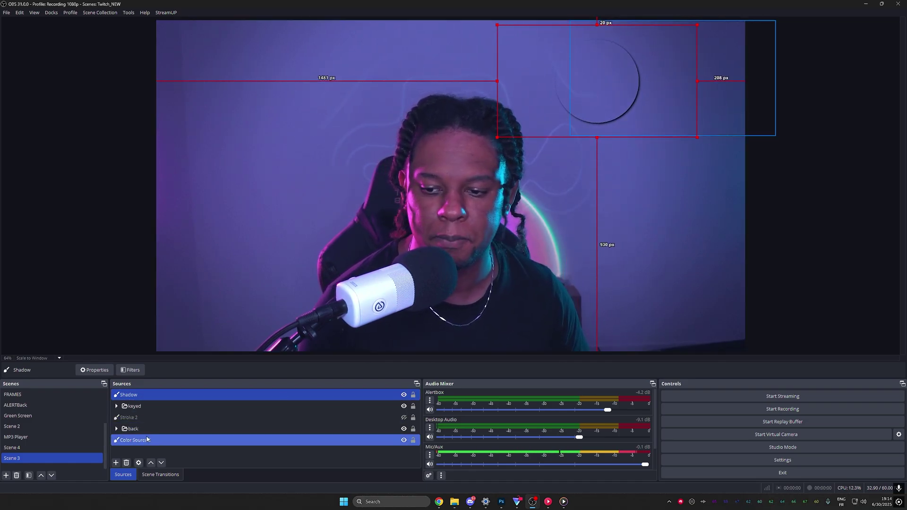
left_click(130, 370)
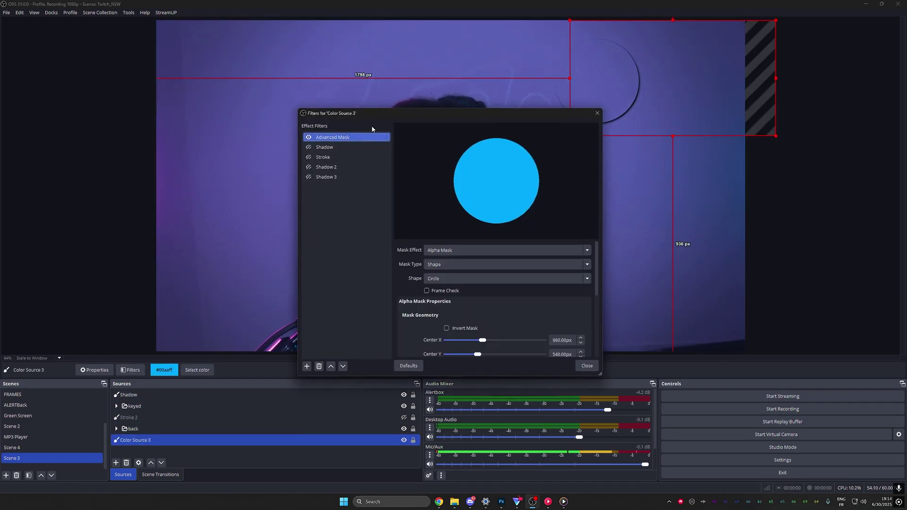
left_click_drag(392, 114, 135, 69)
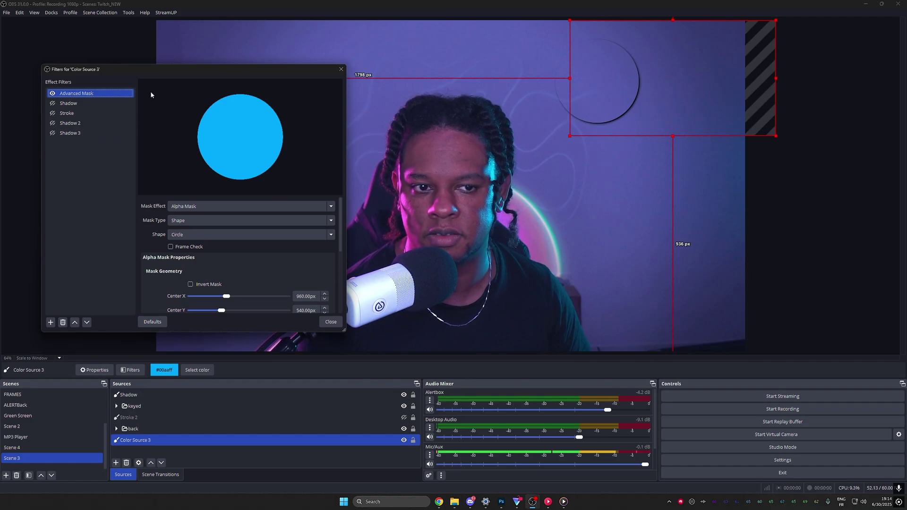
scroll(200, 245, "down", 3)
left_click_drag(197, 255, 199, 257)
scroll(161, 239, "up", 3)
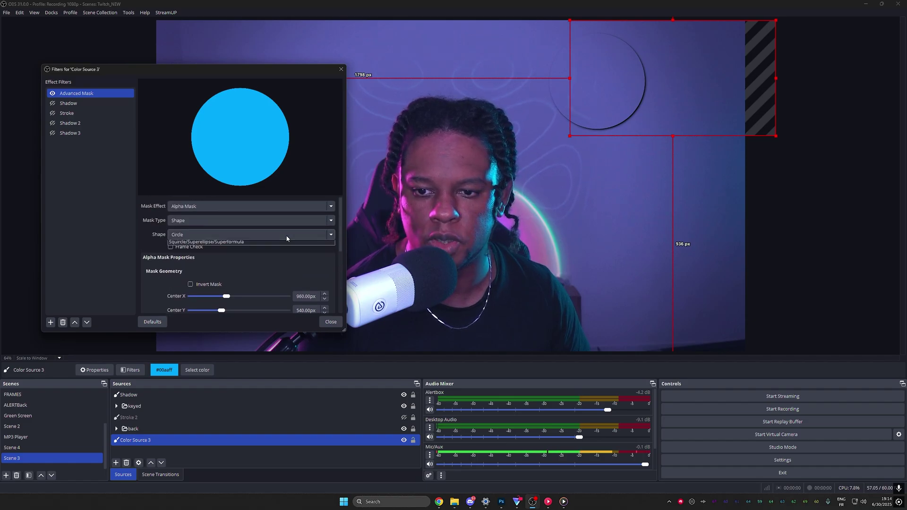
left_click(210, 235)
left_click(179, 244)
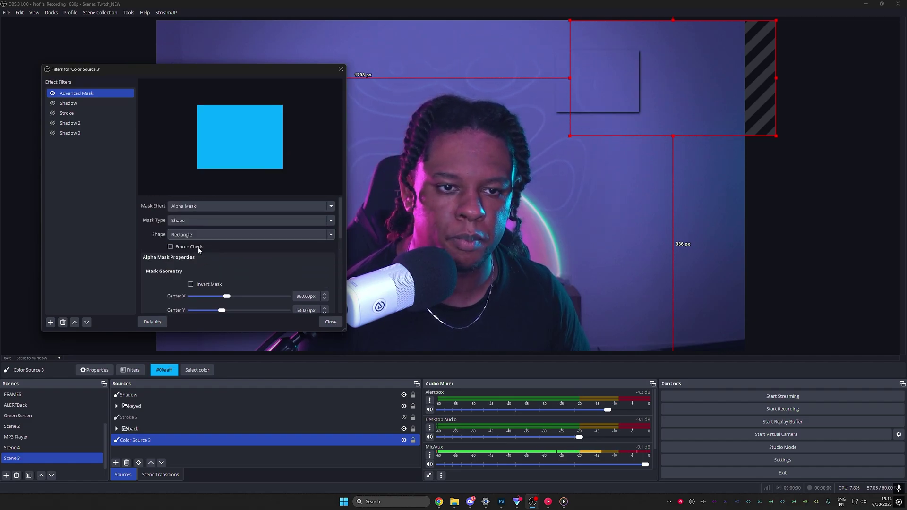
Step: Set the mask's Corner Radius to about 269px and Width to 1793px, forming a long pill
scroll(150, 251, "down", 3)
scroll(150, 254, "down", 3)
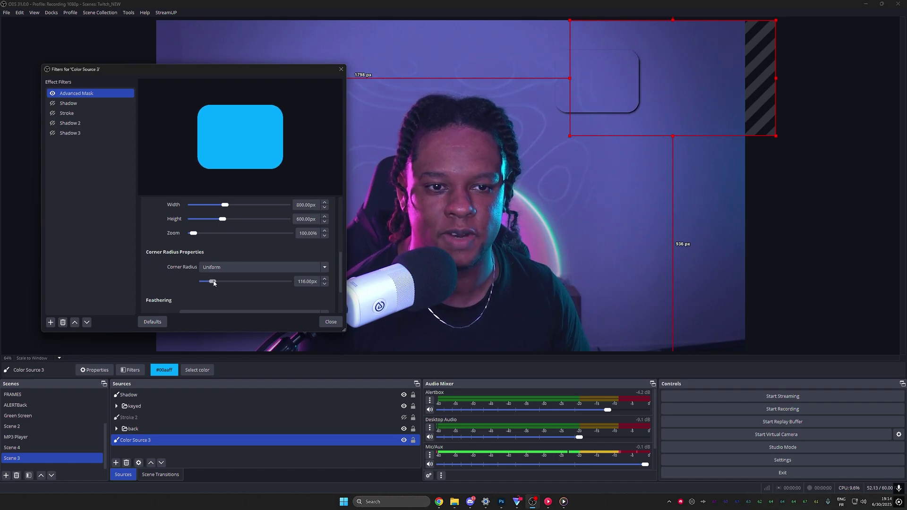
left_click_drag(213, 282, 227, 283)
scroll(225, 232, "up", 1)
left_click_drag(227, 229, 239, 231)
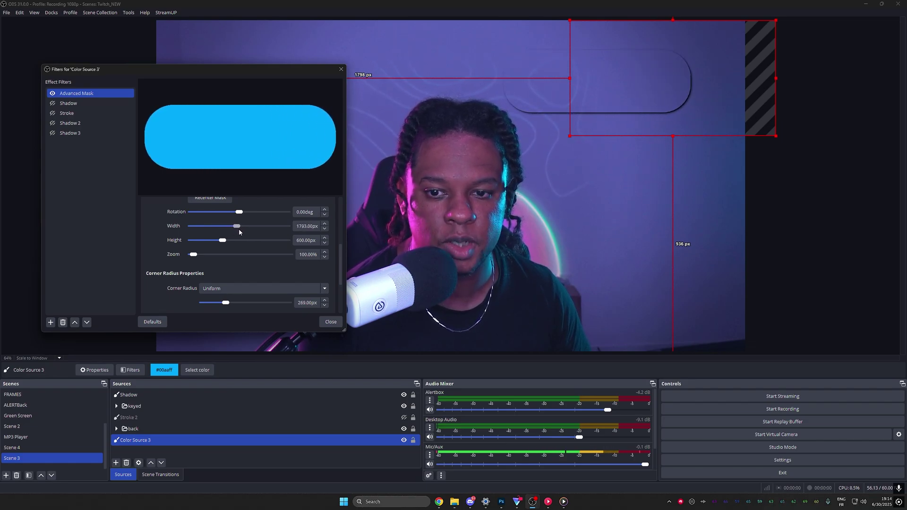
left_click(331, 323)
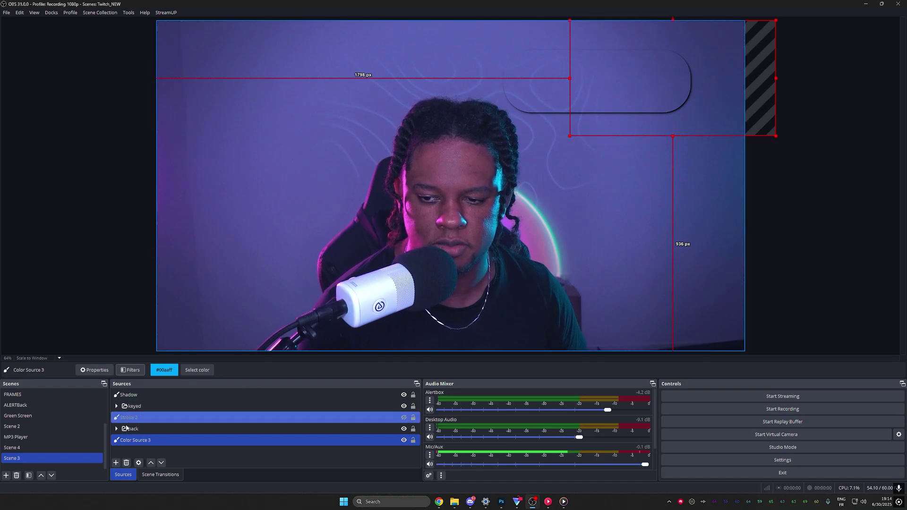
Step: Move Color Source 3 above the camera layers and set its Blending Mode to Add
left_click_drag(129, 440, 293, 404)
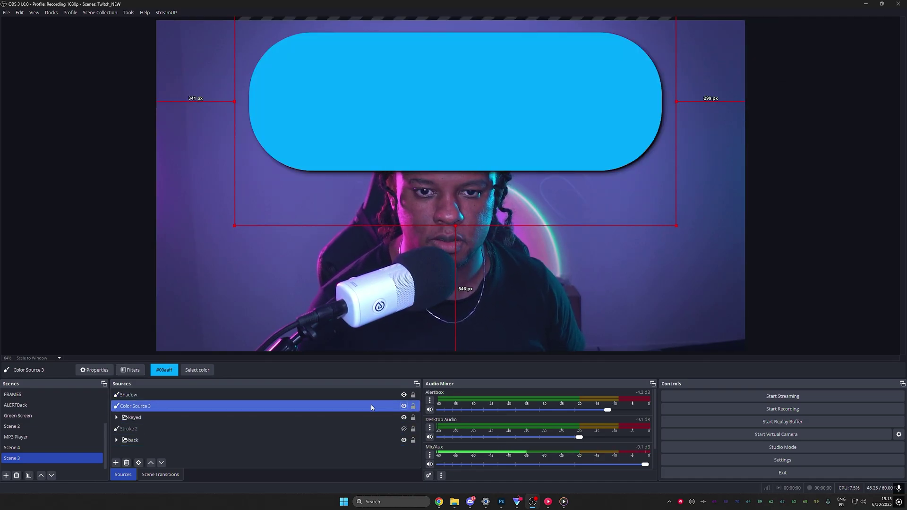
right_click(213, 407)
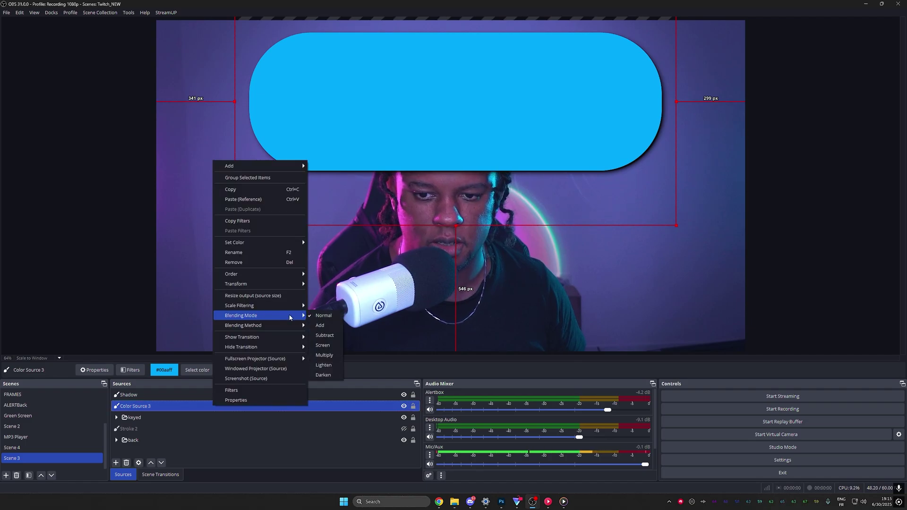
left_click(322, 326)
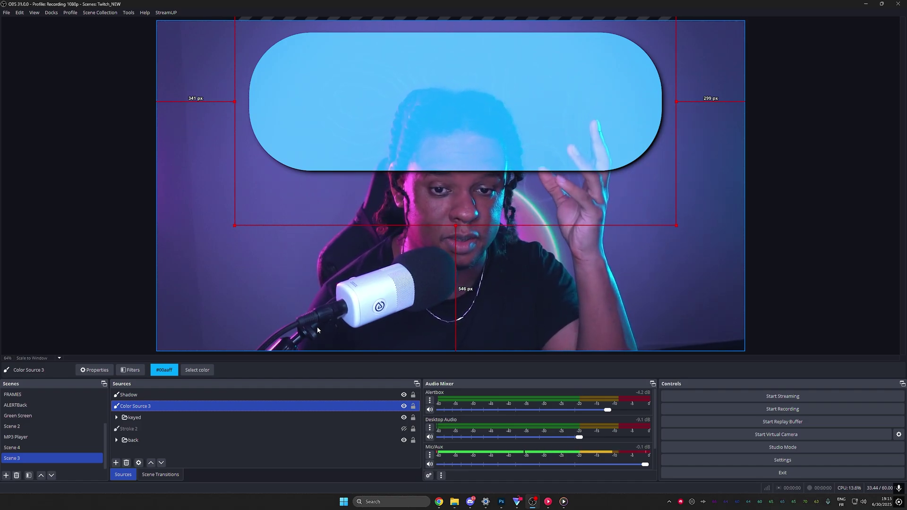
Step: Give Color Source 3 a Luma Wipe show transition using the Sinus 9 image
right_click(138, 162)
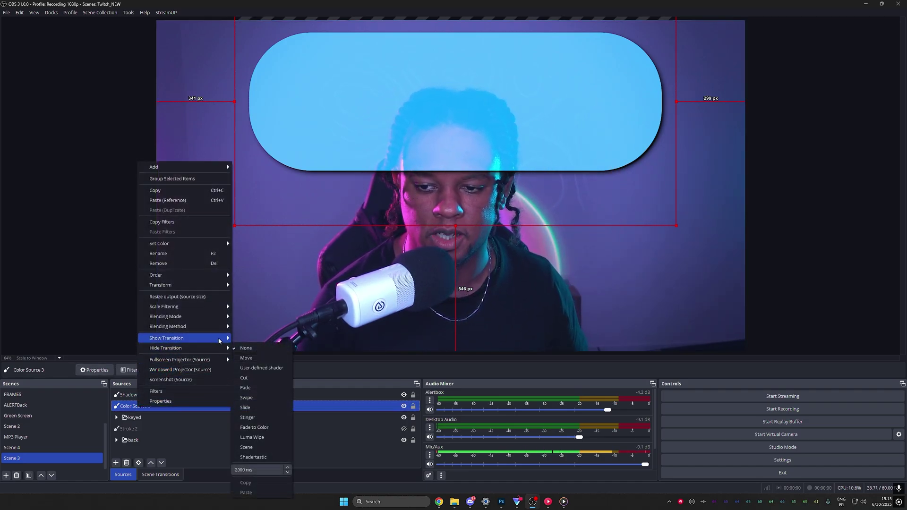
mouse_move(222, 338)
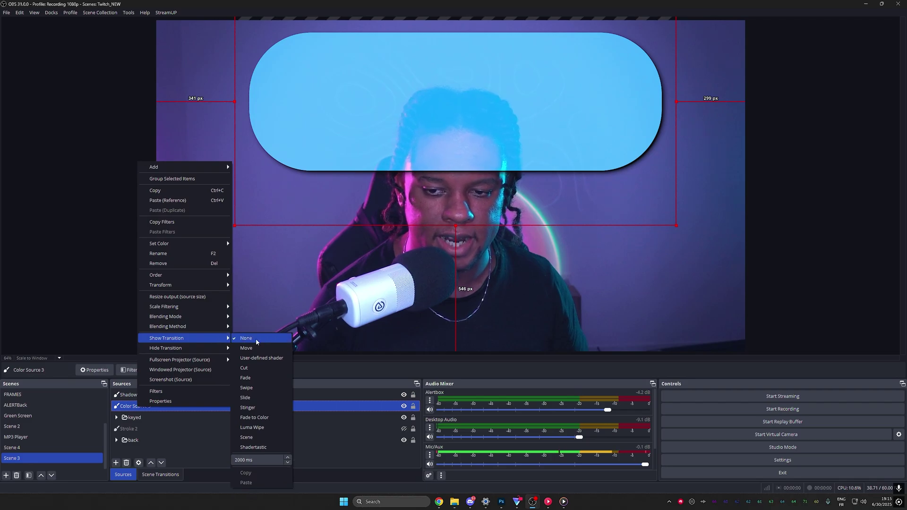
left_click(266, 432)
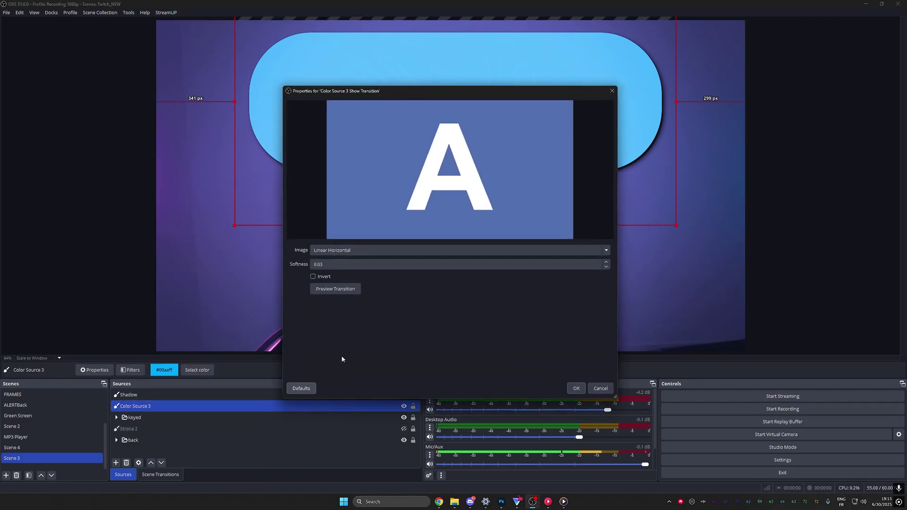
left_click(607, 251)
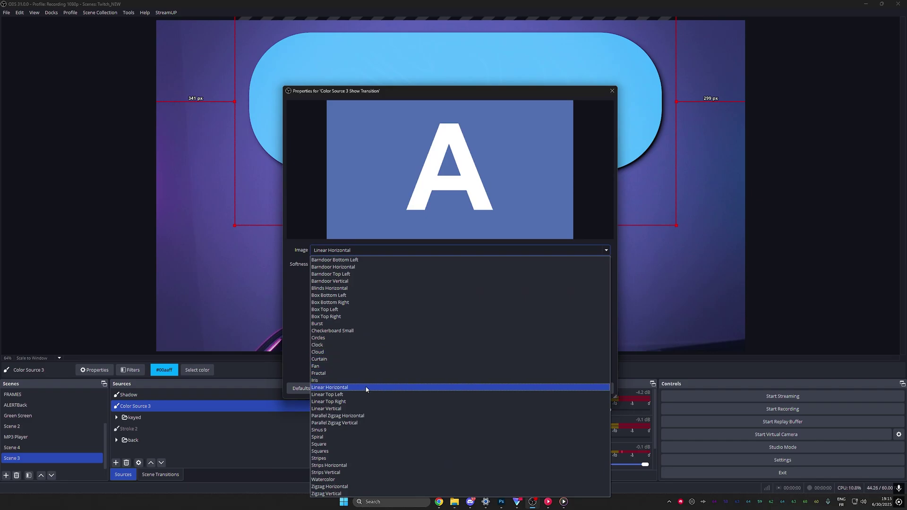
left_click(327, 430)
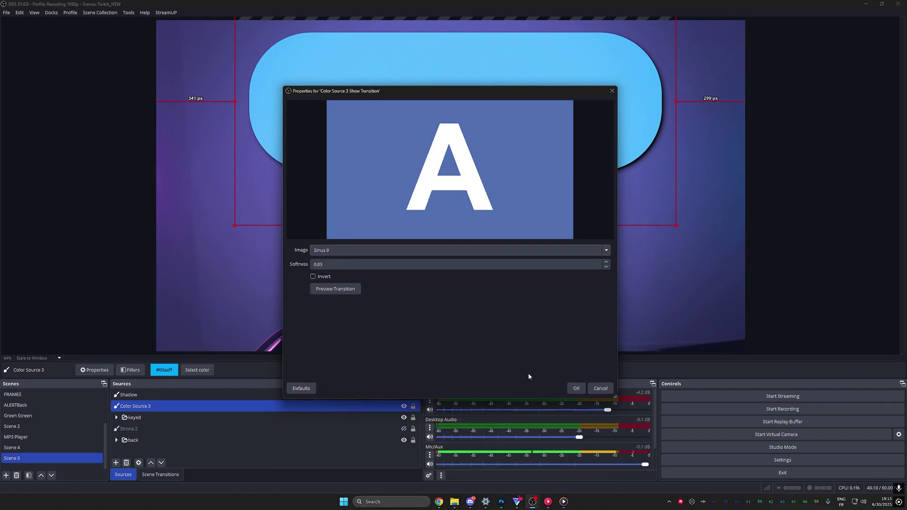
left_click(576, 385)
Step: Toggle the pill's visibility to preview the Sinus 9 wipe transition
right_click(152, 159)
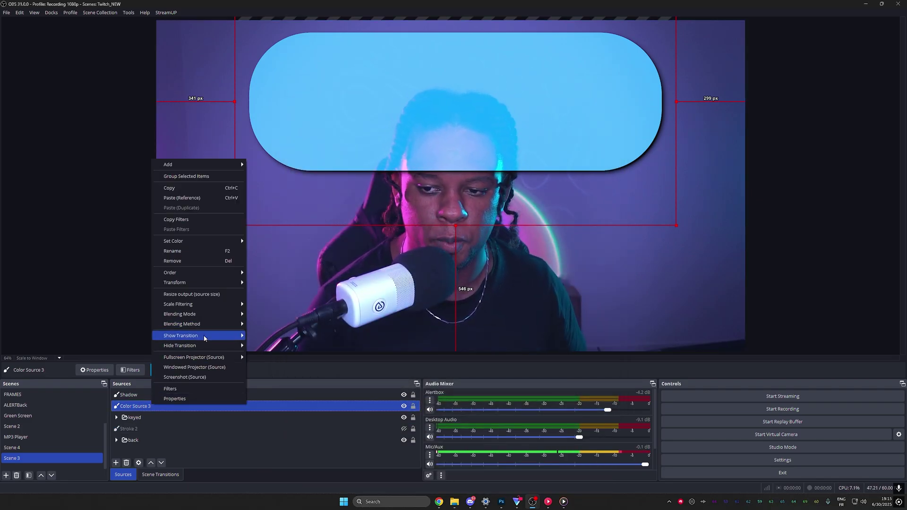
mouse_move(221, 339)
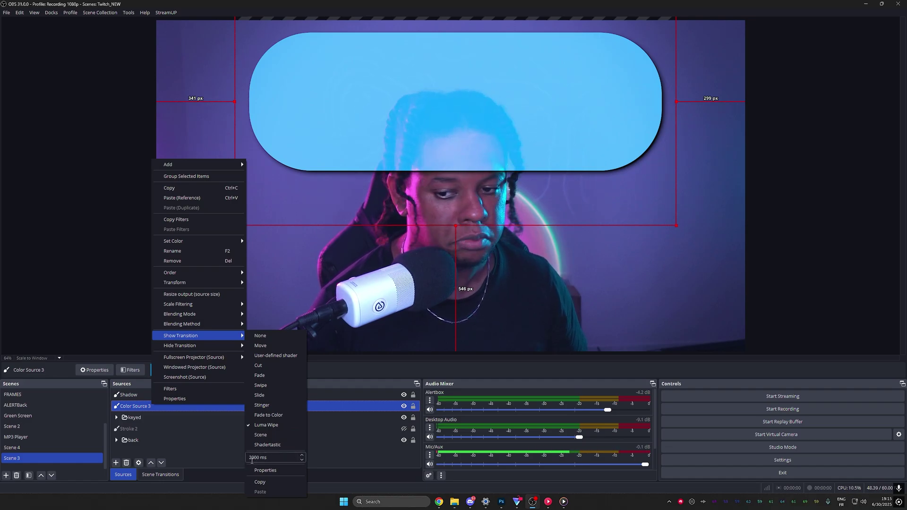
key("Escape")
key("Escape")
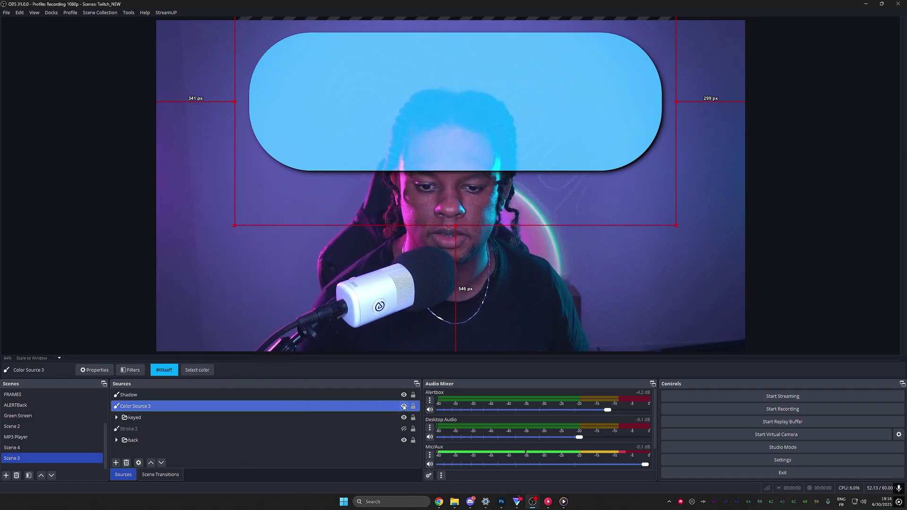
left_click(403, 406)
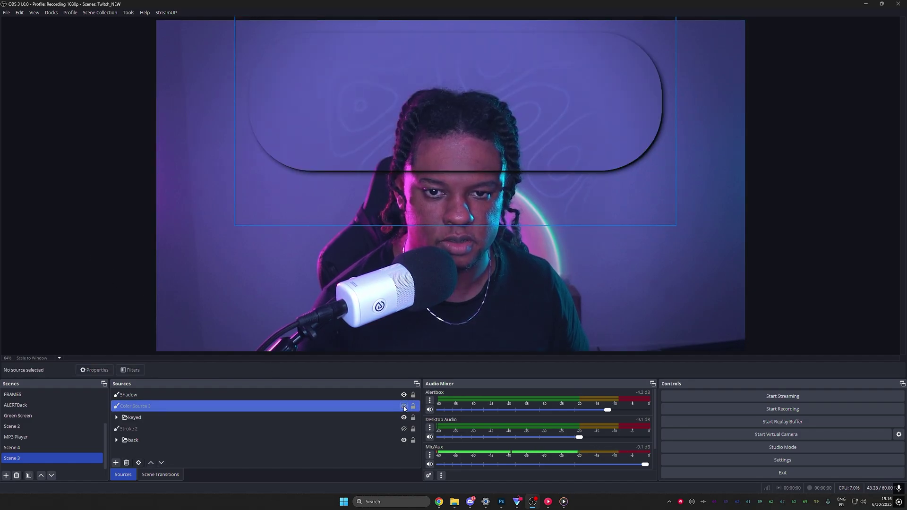
left_click(404, 407)
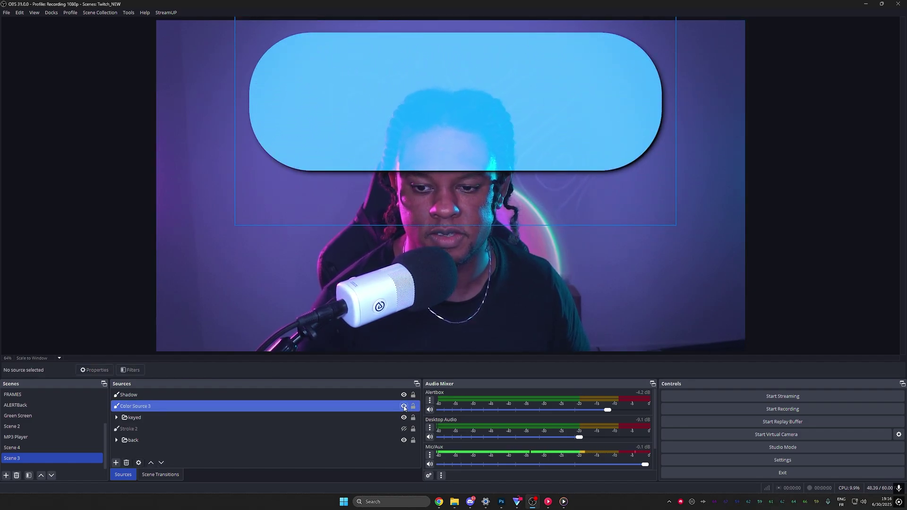
left_click(400, 408)
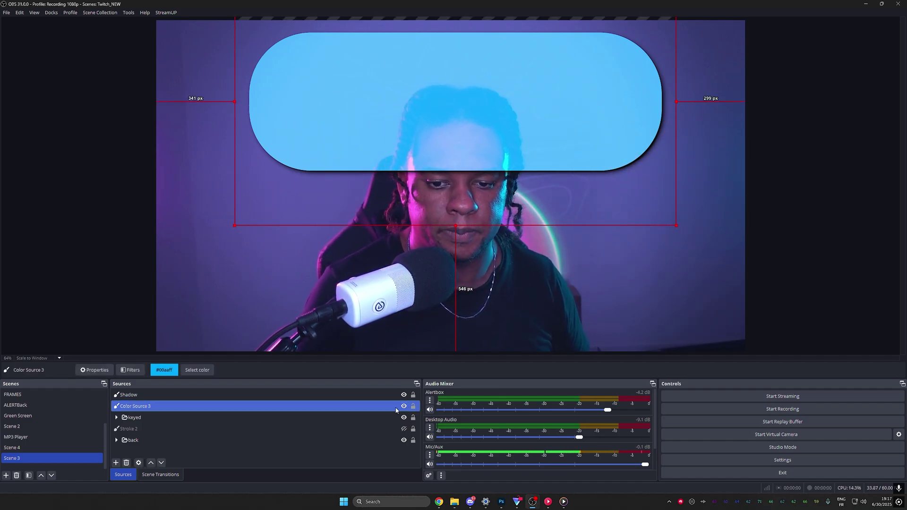
left_click(404, 407)
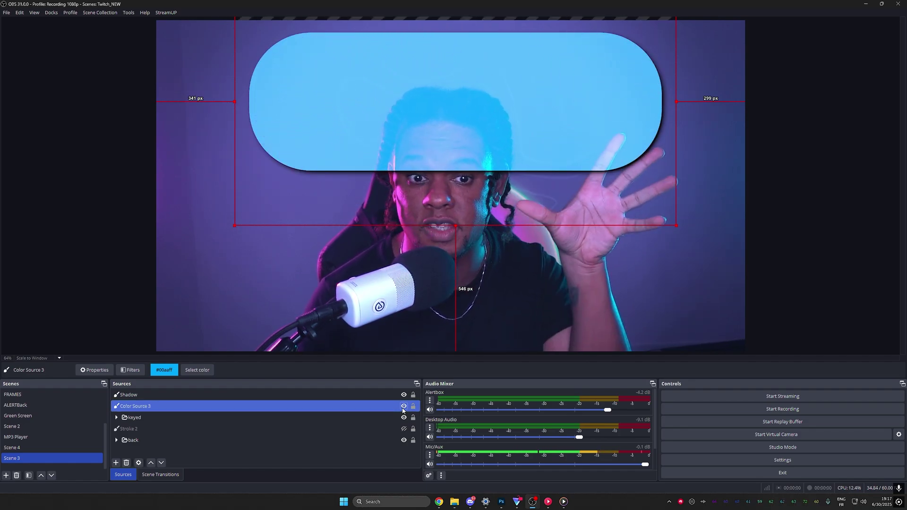
Step: Enable the Shadow filter in Color Source 3's Filters
right_click(166, 405)
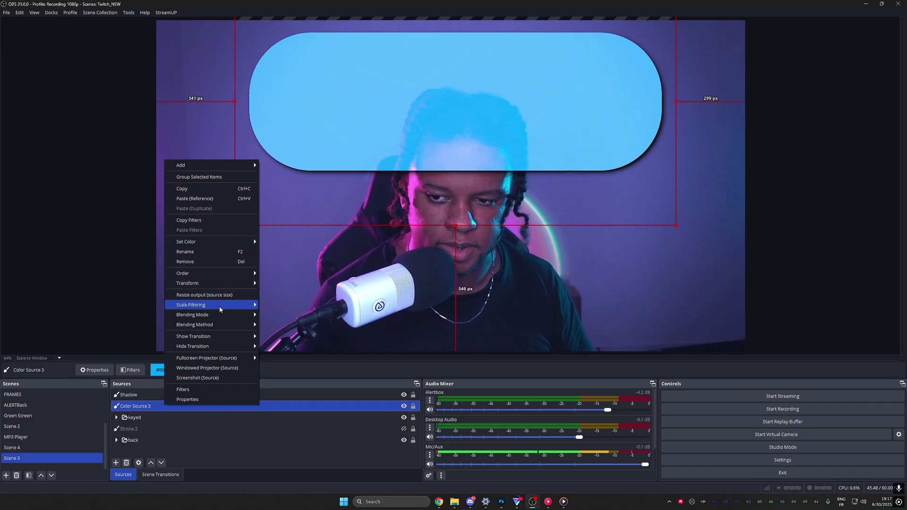
left_click(183, 390)
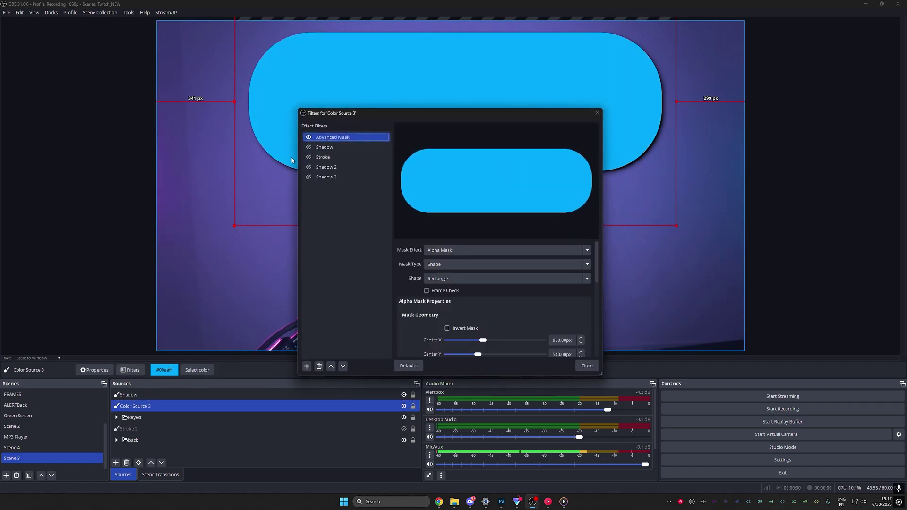
left_click(309, 148)
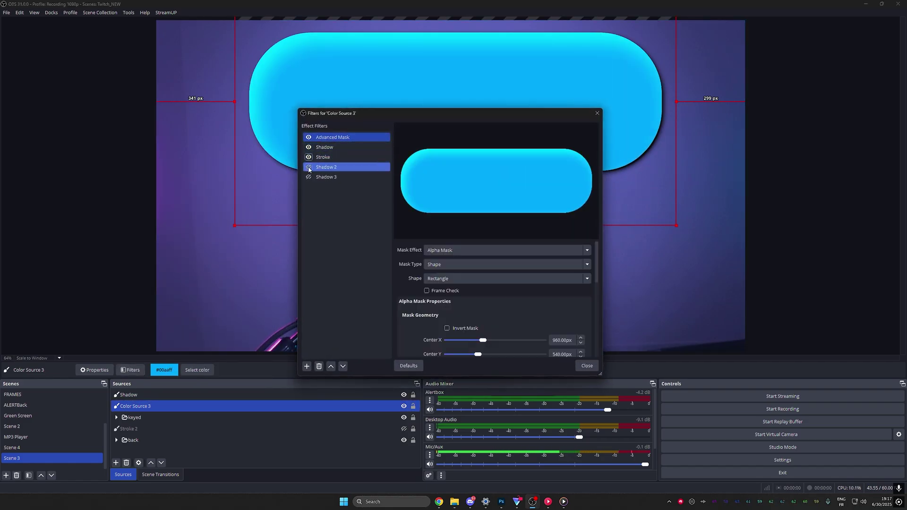
Step: Enable the pill's Shadow 2 filter and close the Filters window
left_click(309, 169)
left_click_drag(359, 113, 74, 83)
left_click(301, 336)
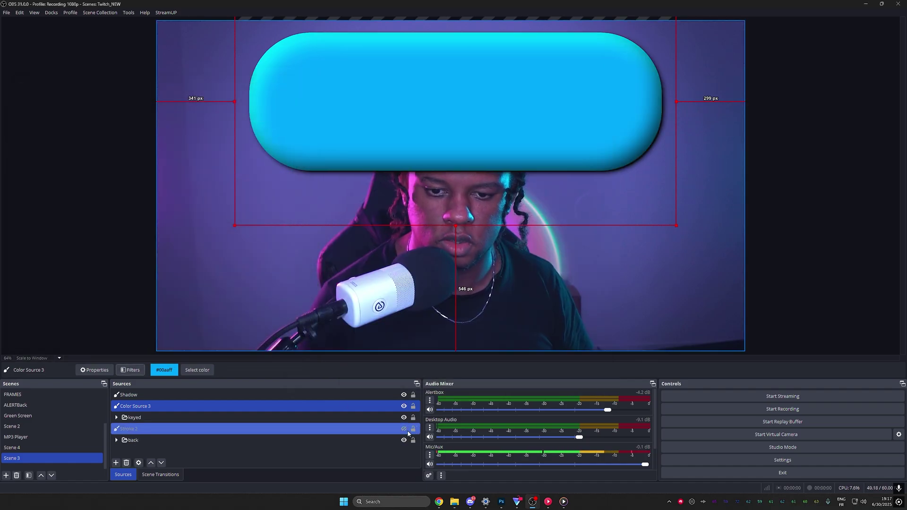
Step: Retest the wavy wipe and nudge the shrunken pill group into the top-right corner
left_click(404, 407)
left_click(404, 407)
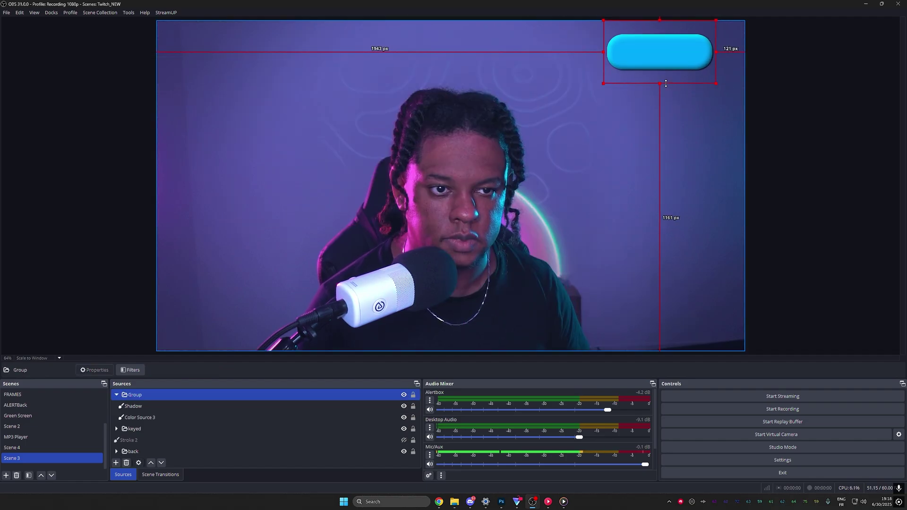
left_click_drag(658, 65, 684, 56)
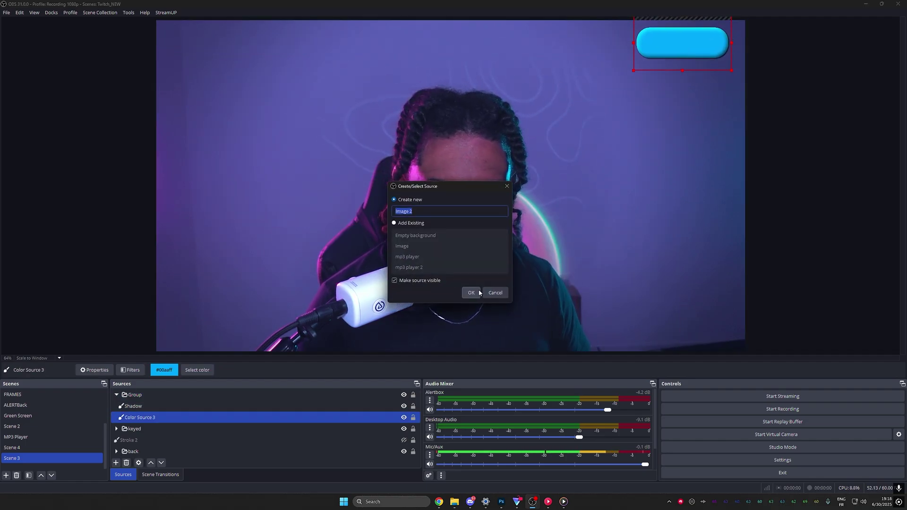
Step: Add an Image 2 source with the instagram.png logo and a handle text label inside the pill
left_click(477, 293)
left_click(597, 251)
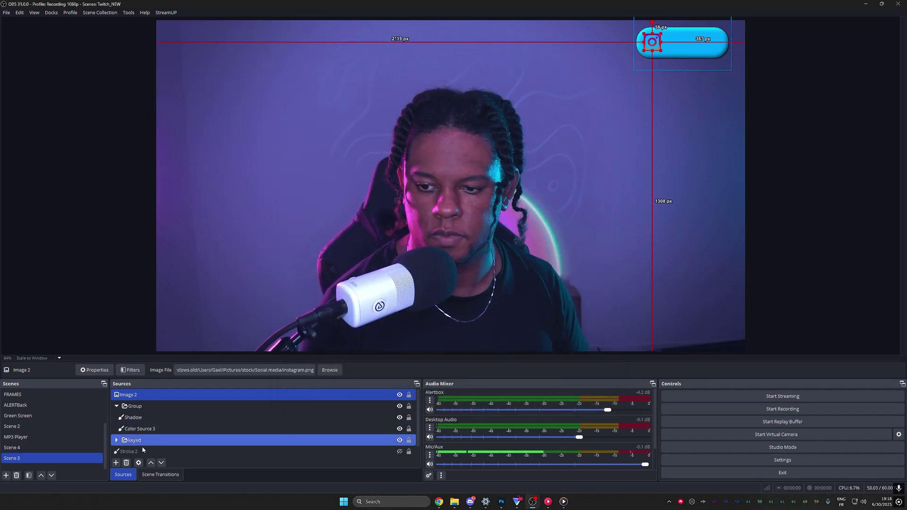
left_click(134, 406)
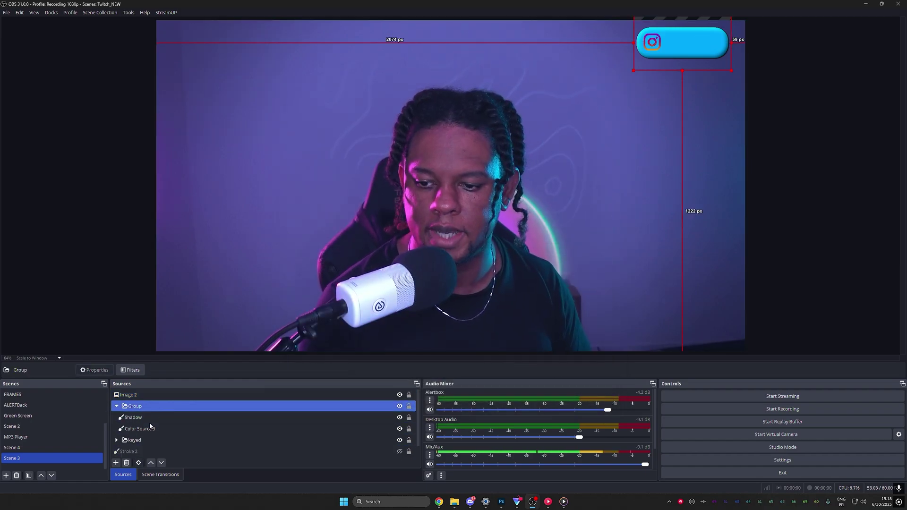
left_click(115, 462)
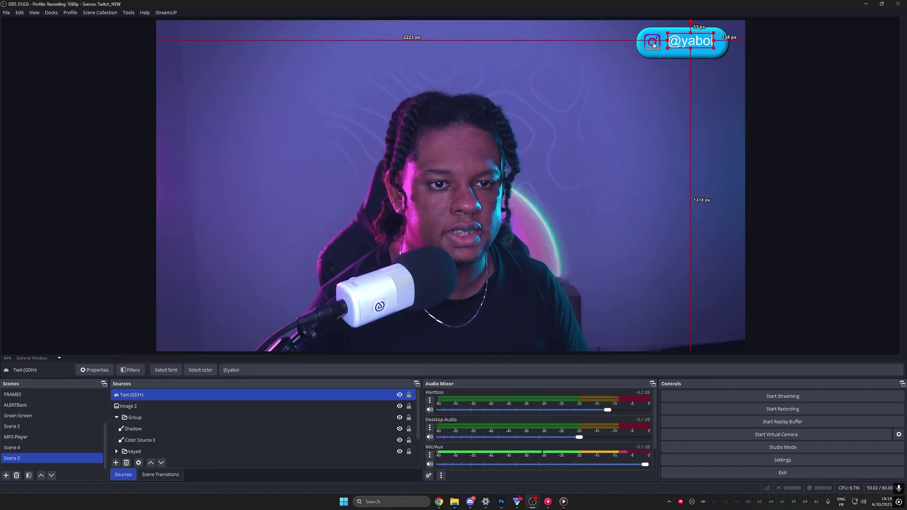
left_click(654, 45)
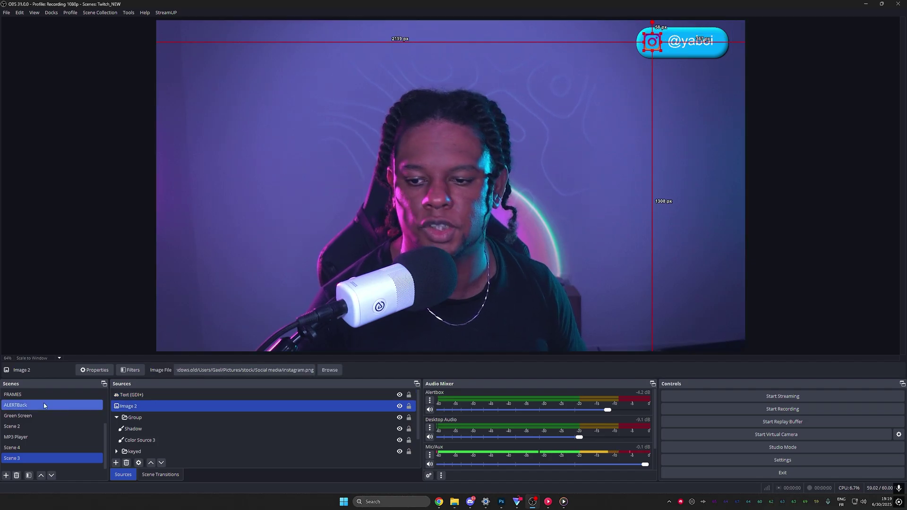
Step: Add a Color Correction filter to the Instagram icon, raising brightness to turn it white
left_click(130, 370)
left_click(307, 367)
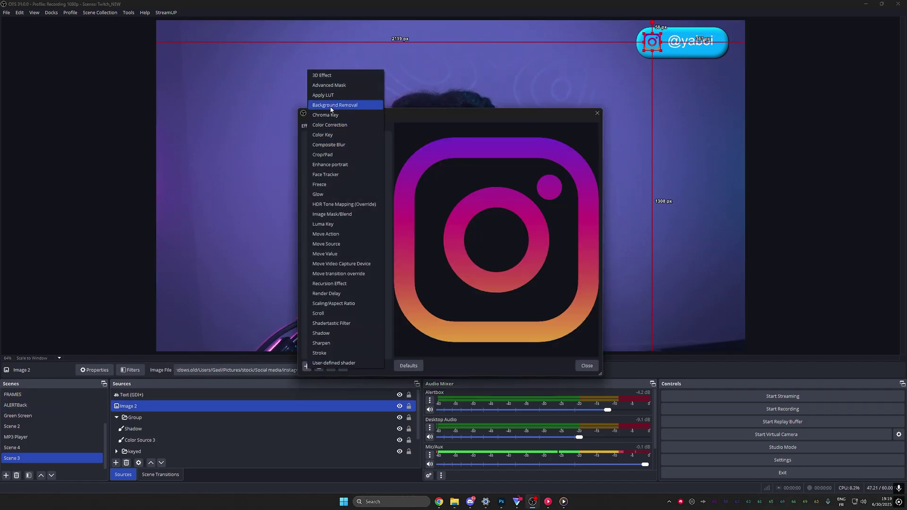
left_click(329, 125)
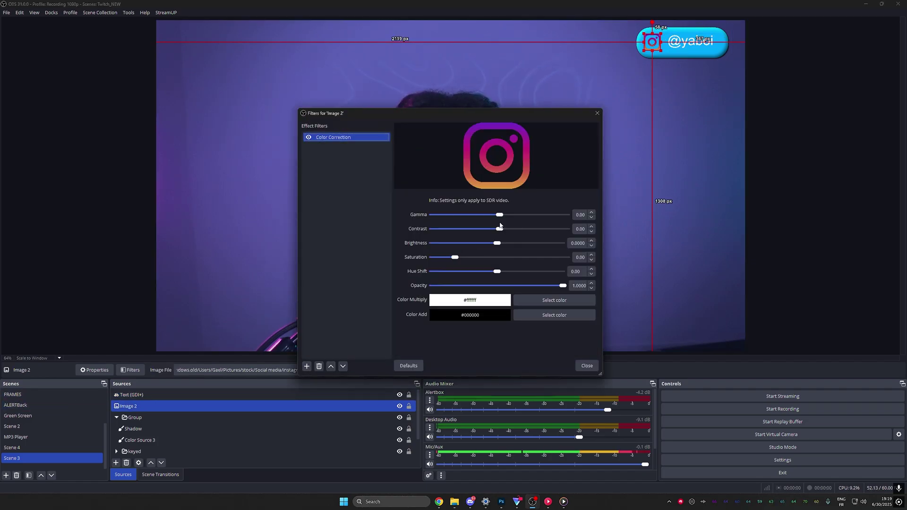
left_click_drag(498, 245, 573, 236)
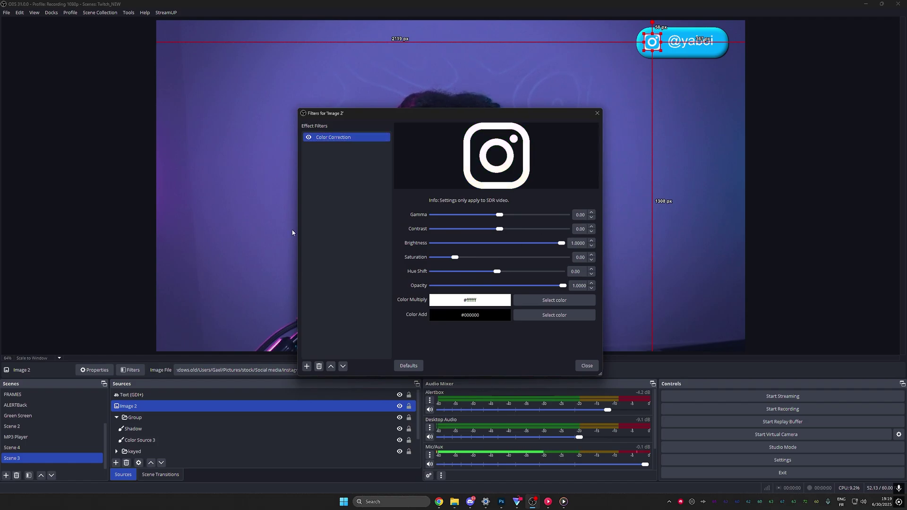
Step: Add a Shadow filter to the icon with Auto padding and 17px distance
left_click(306, 368)
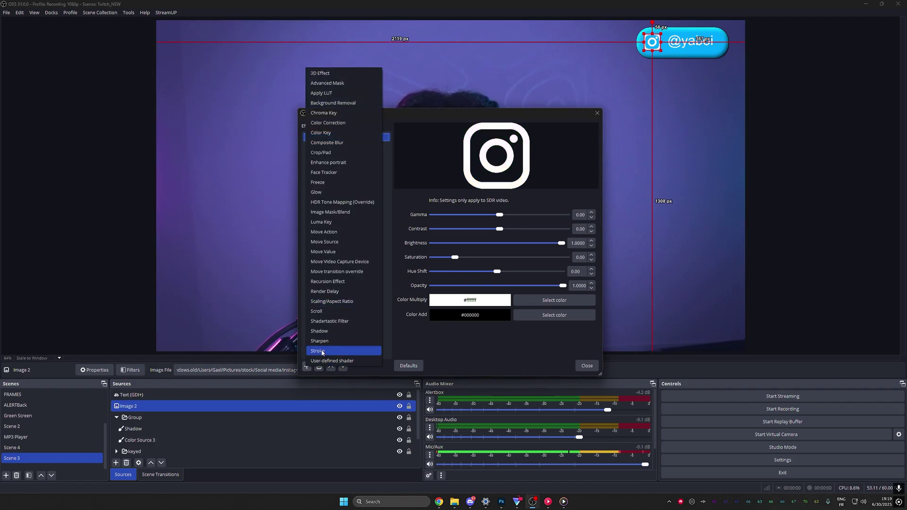
left_click(319, 331)
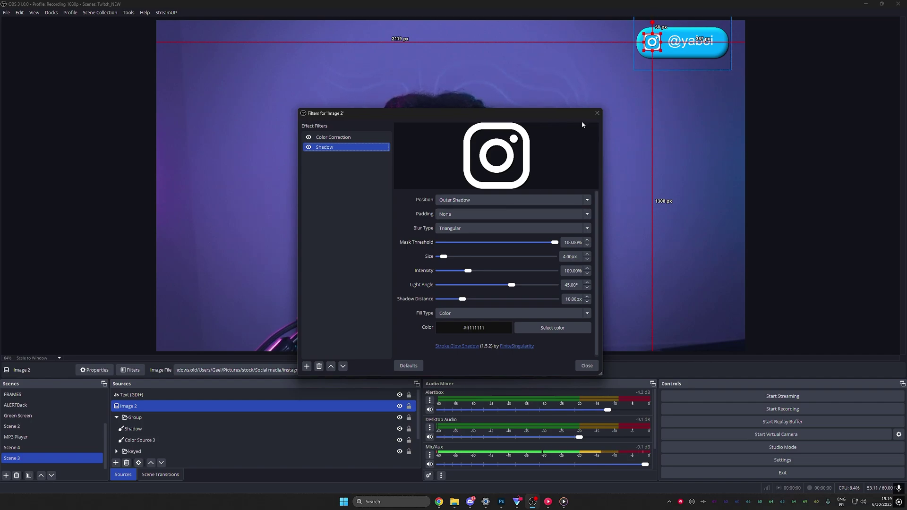
left_click(466, 214)
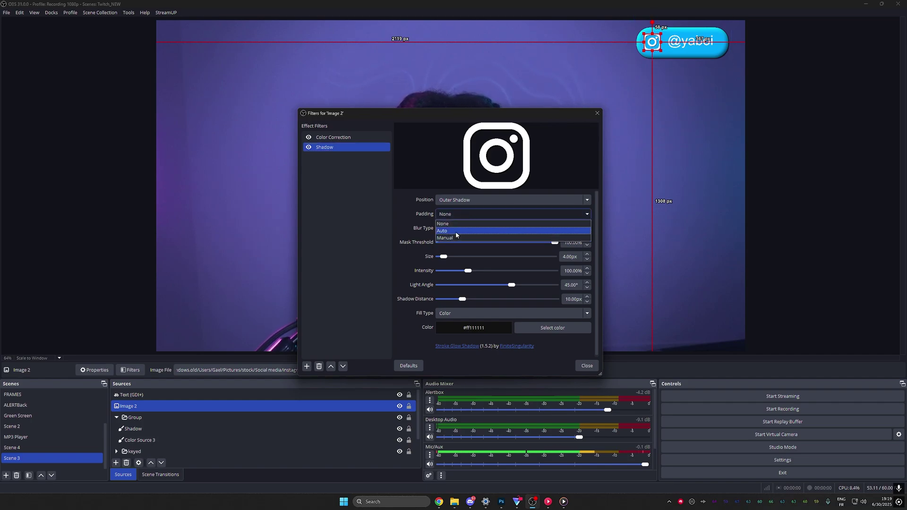
left_click(455, 231)
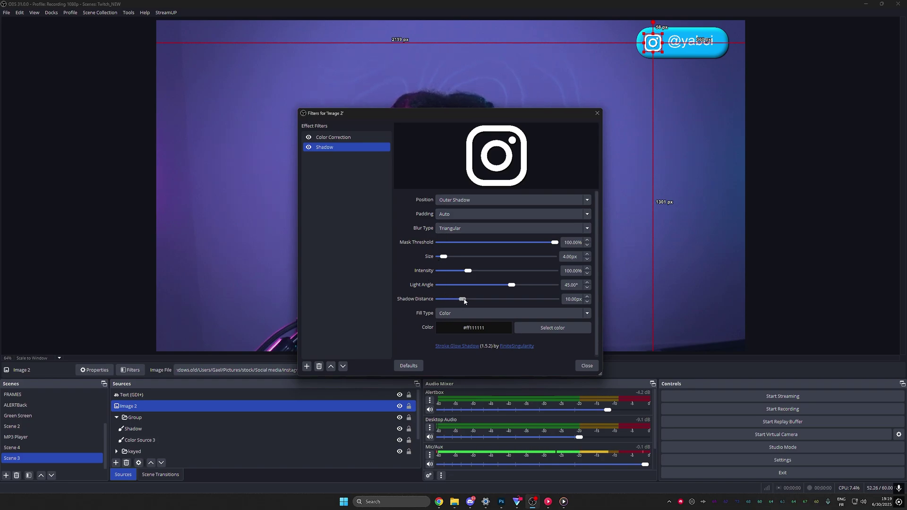
left_click_drag(517, 299, 480, 305)
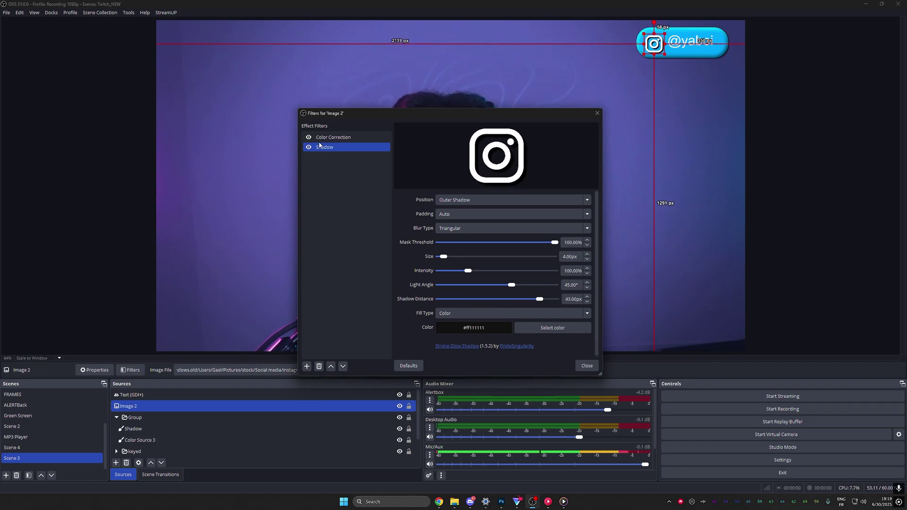
Step: Add a Shadow filter to the handle text source
left_click(341, 194)
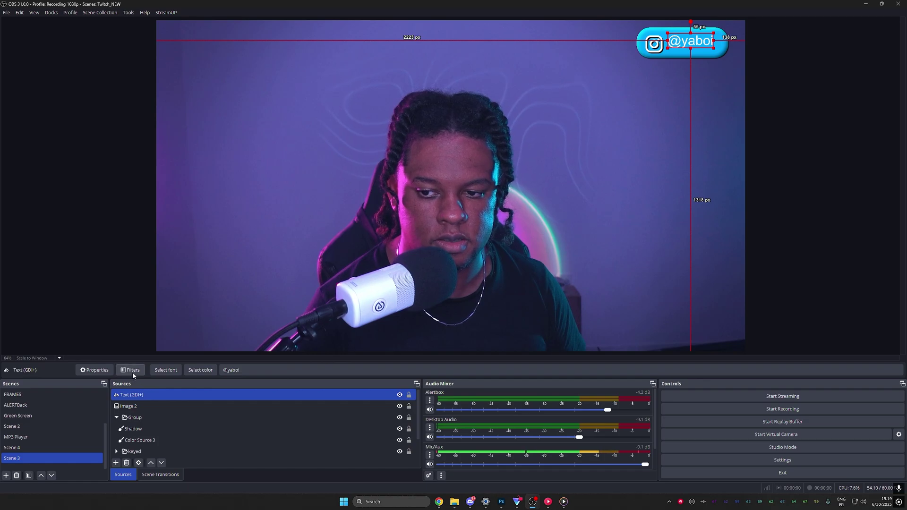
left_click(132, 370)
right_click(366, 221)
left_click(385, 233)
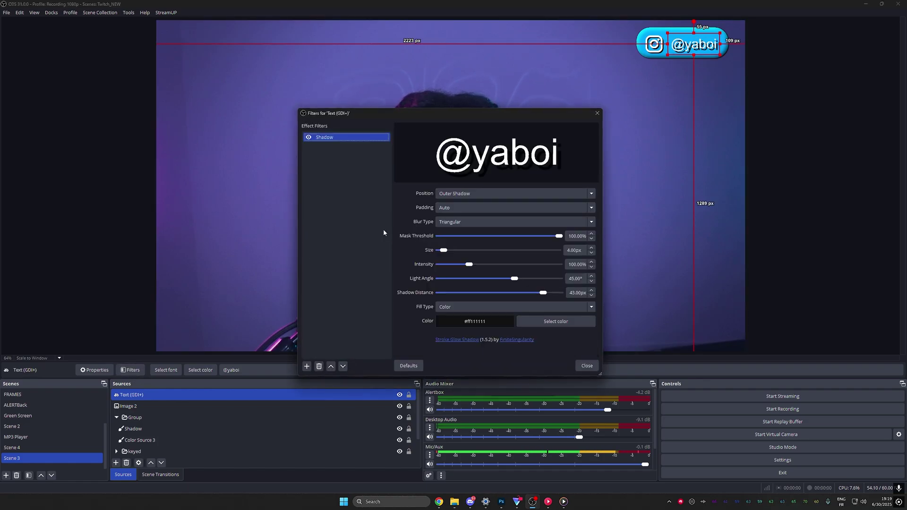
left_click(588, 368)
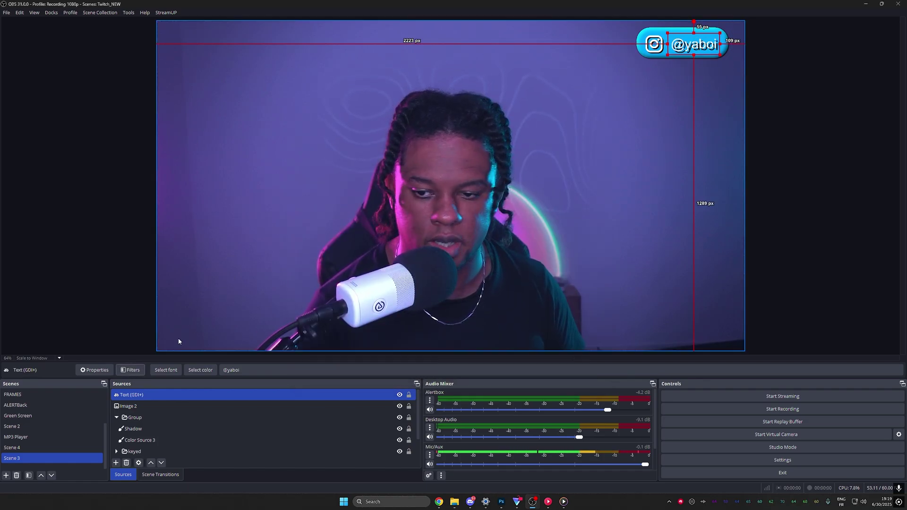
left_click(135, 417)
Step: Create a Stroke 3 source that outlines the Group with a 21px stroke
left_click(132, 394)
left_click(116, 463)
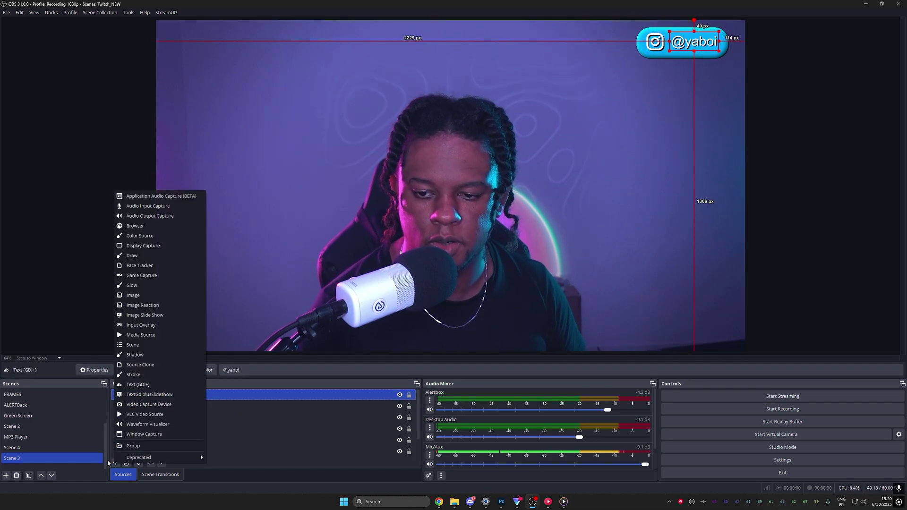
left_click(133, 375)
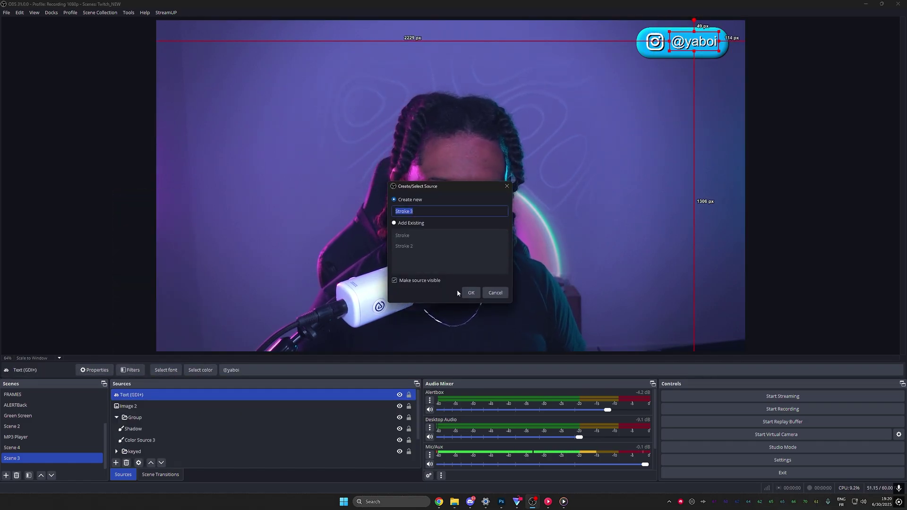
left_click(469, 293)
left_click(560, 250)
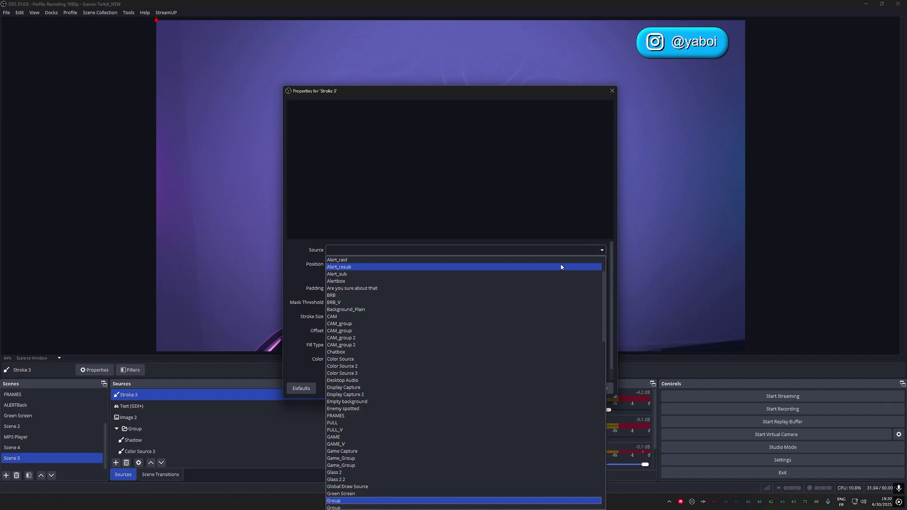
left_click(339, 254)
left_click_drag(327, 321, 332, 319)
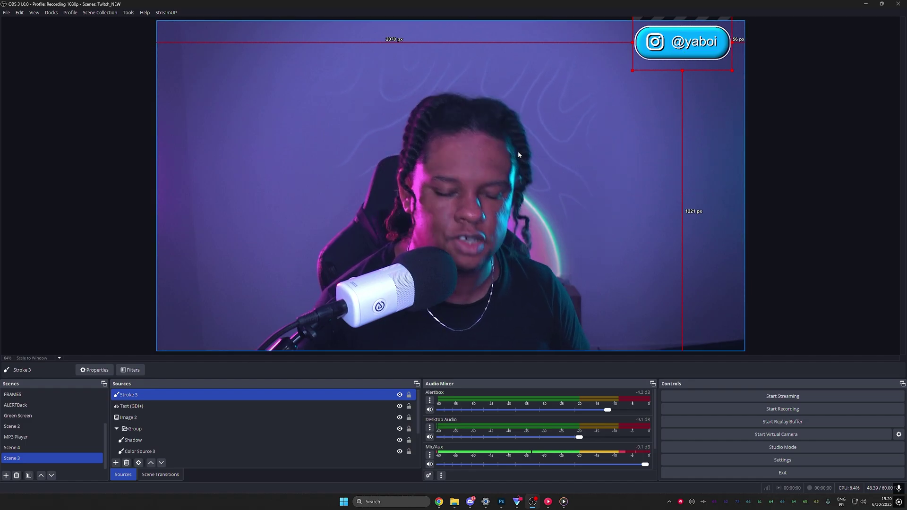
Step: Set Stroke 3's positional alignment to Center in Edit Transform
key("ctrl+e")
left_click(528, 220)
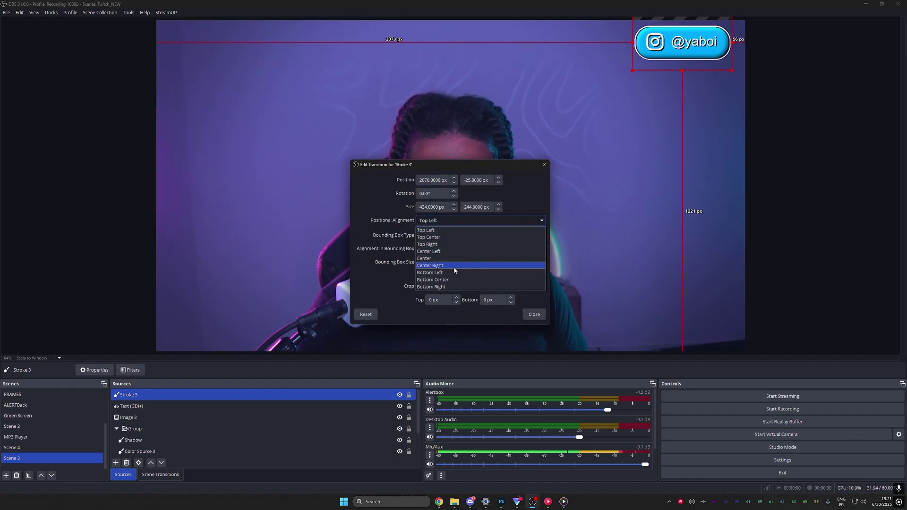
left_click(448, 259)
left_click(534, 314)
Step: Add a User-defined shader loaded from ripple.shader and a Composite Blur filter to Stroke 3
left_click(129, 371)
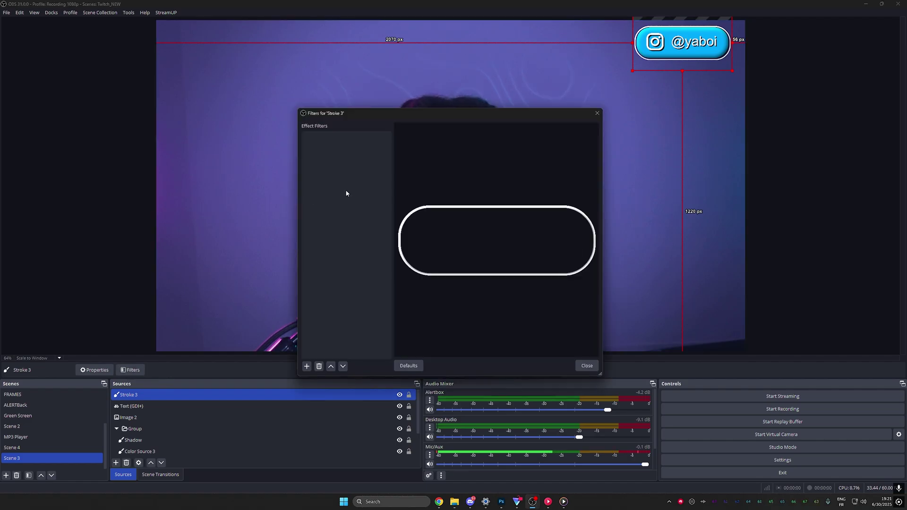
left_click(307, 367)
left_click(330, 320)
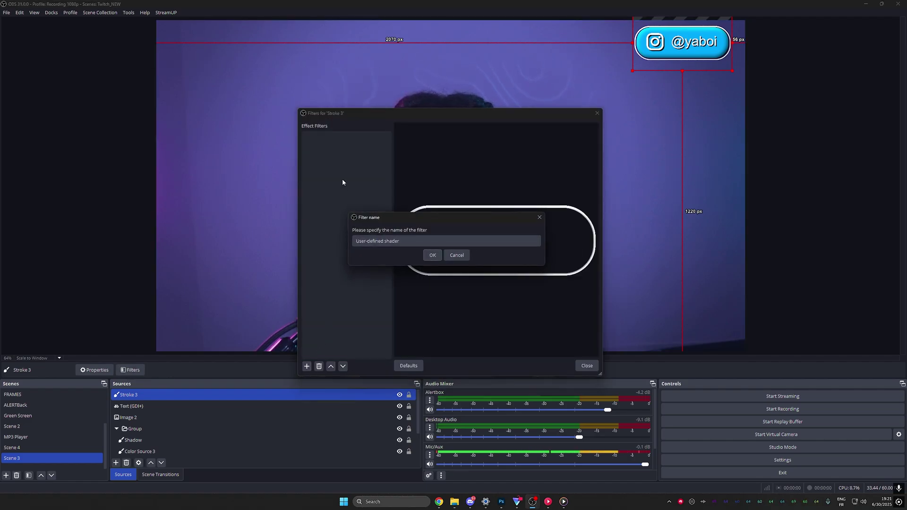
left_click(433, 255)
left_click(450, 258)
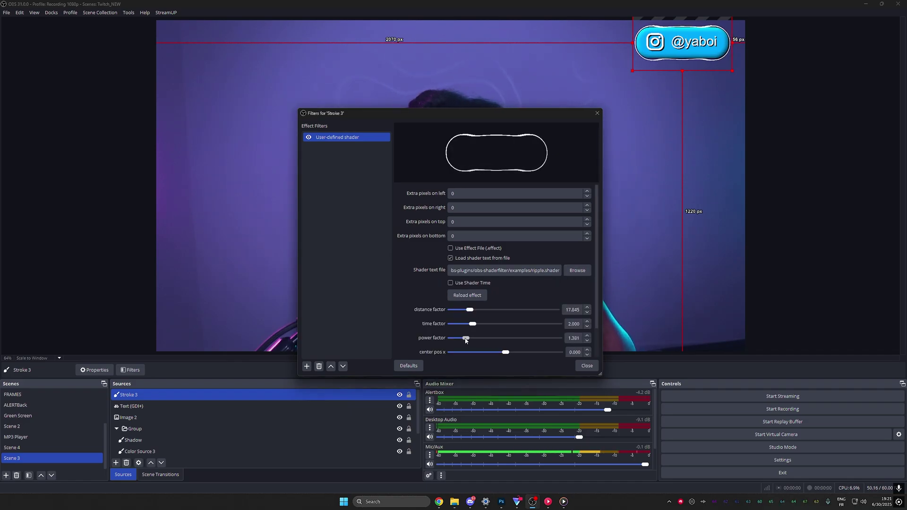
left_click(306, 368)
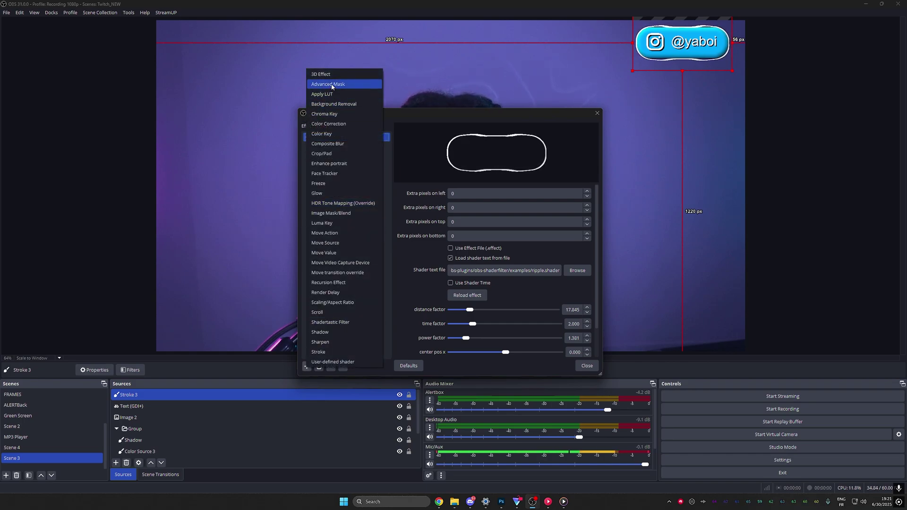
left_click(325, 144)
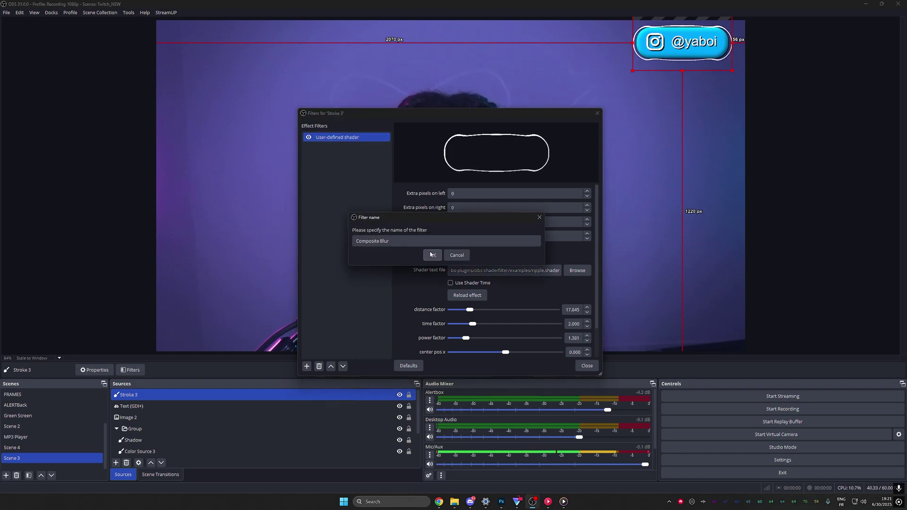
left_click(431, 255)
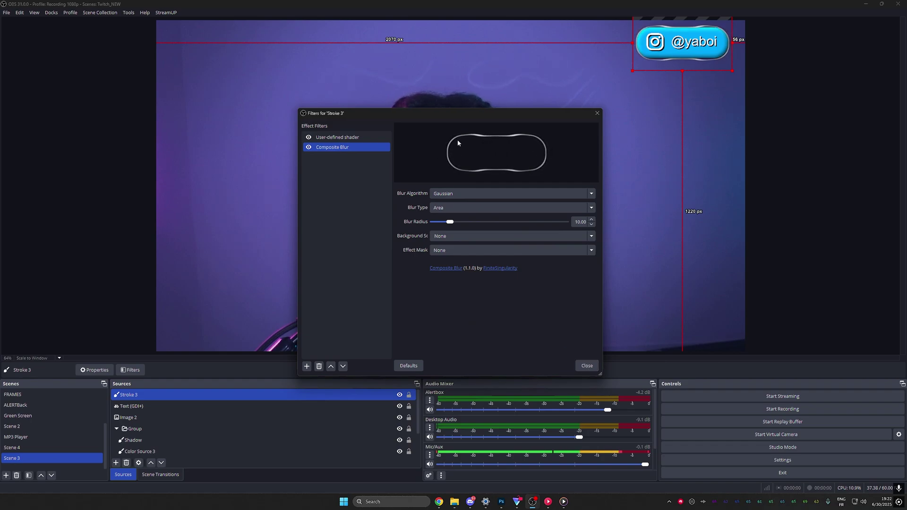
Step: Set Stroke 3's Blending Mode to Add
left_click(585, 367)
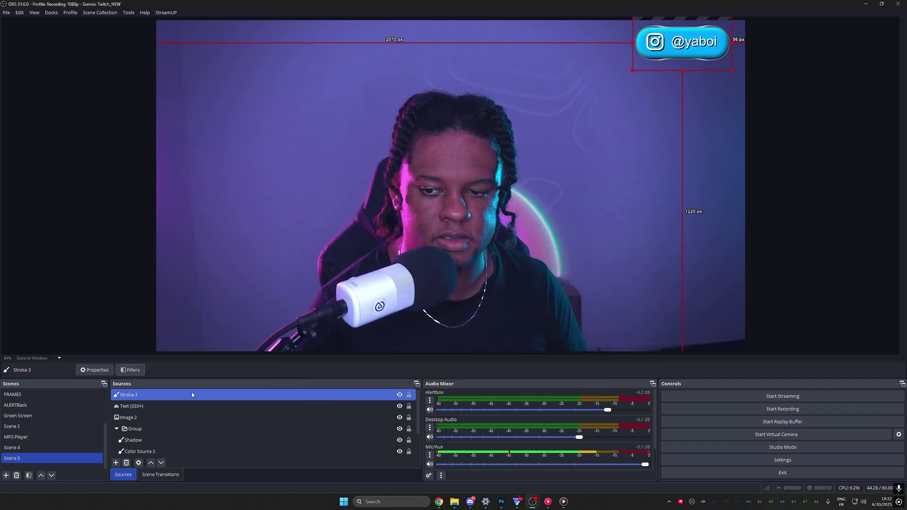
right_click(144, 396)
mouse_move(216, 310)
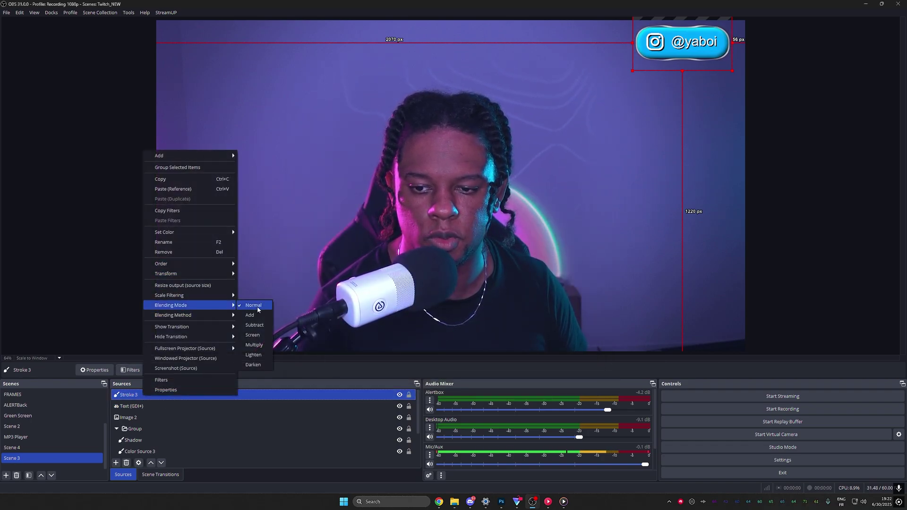
left_click(255, 315)
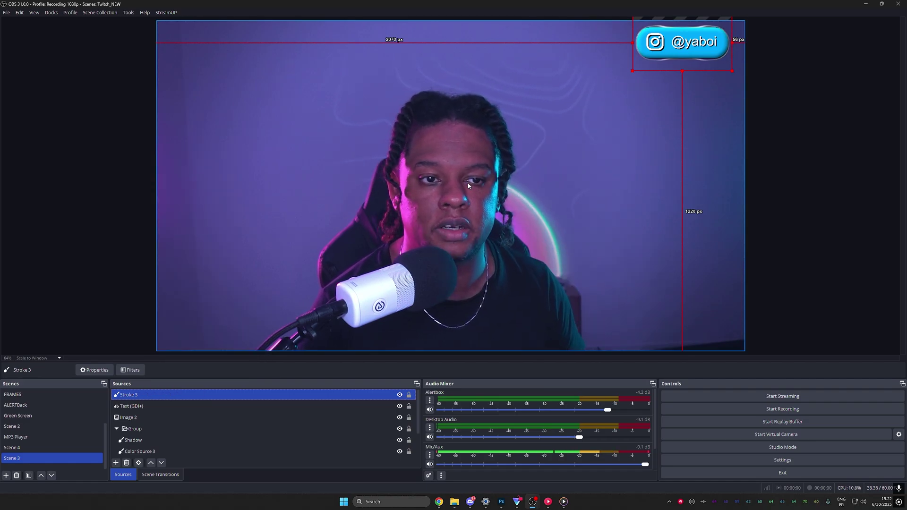
Step: Show the Stroke 2 neon outline, then select the back source and open its filters
scroll(255, 426, "down", 1)
left_click(400, 441)
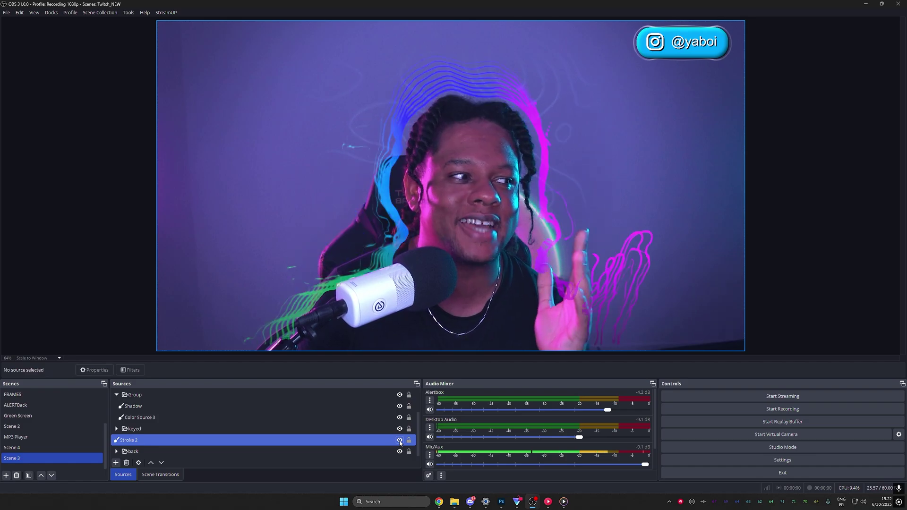
left_click(189, 451)
left_click(130, 370)
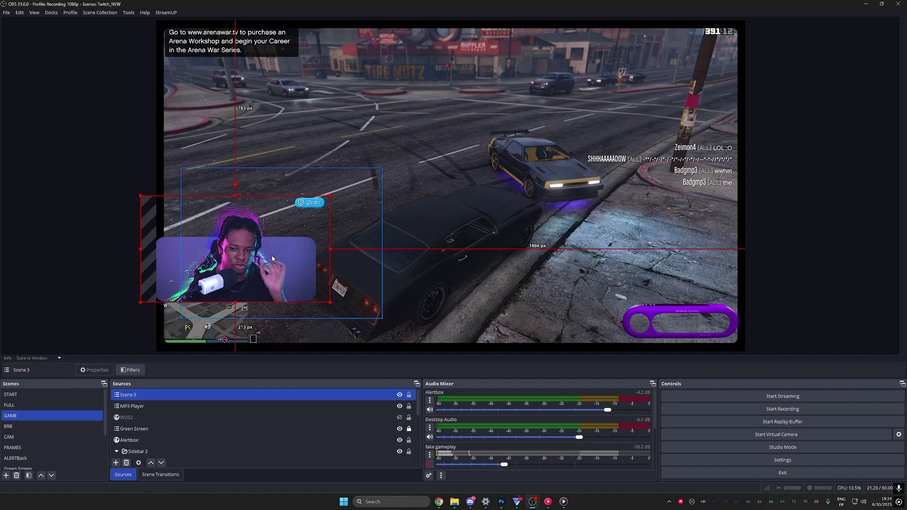
Step: Snap the webcam overlay to the canvas's left edge, check back's filters in Scene 3, and deselect
left_click_drag(272, 258, 288, 255)
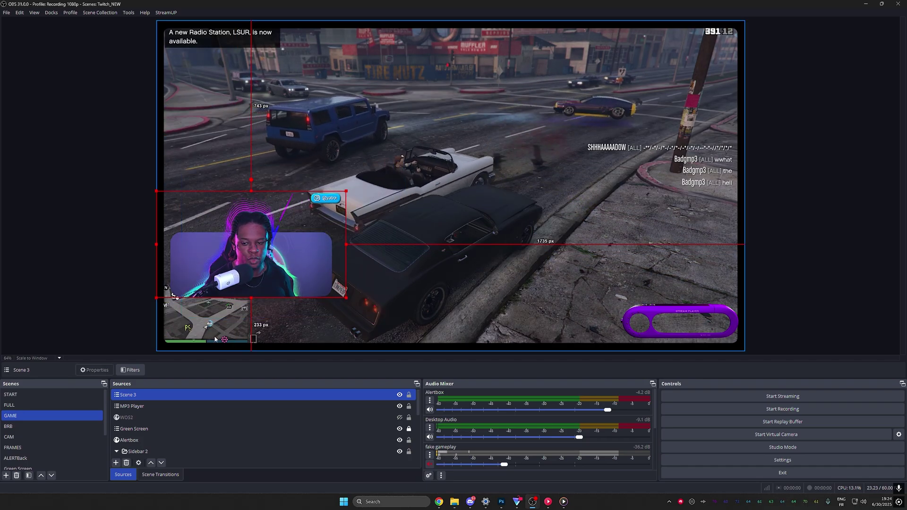
scroll(57, 442, "down", 2)
left_click(43, 458)
left_click(130, 370)
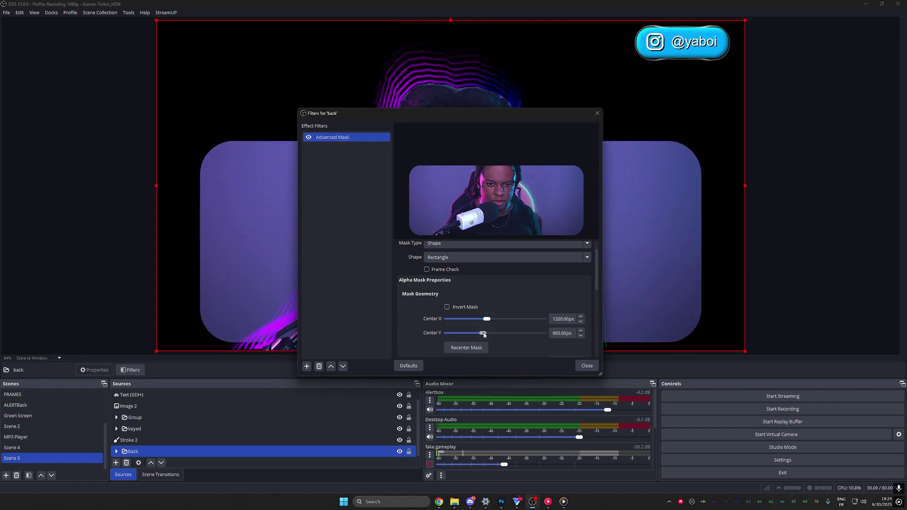
left_click(306, 366)
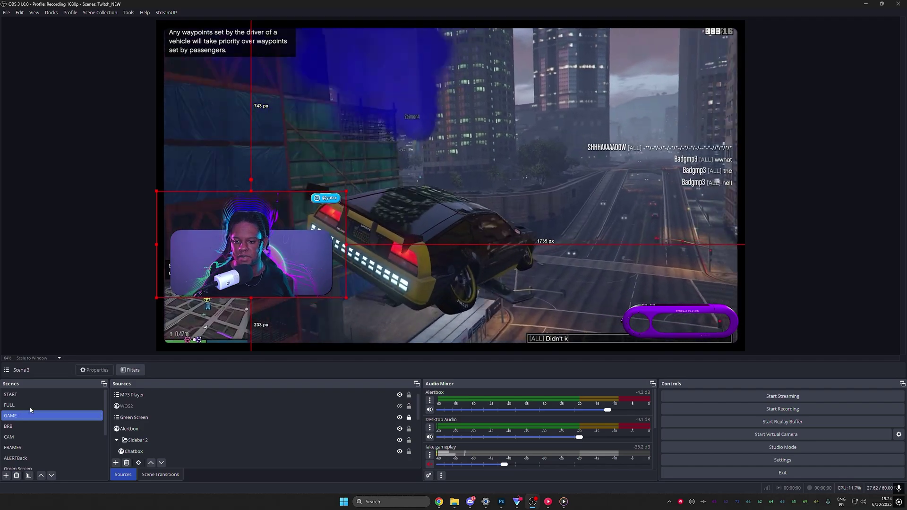
left_click(110, 179)
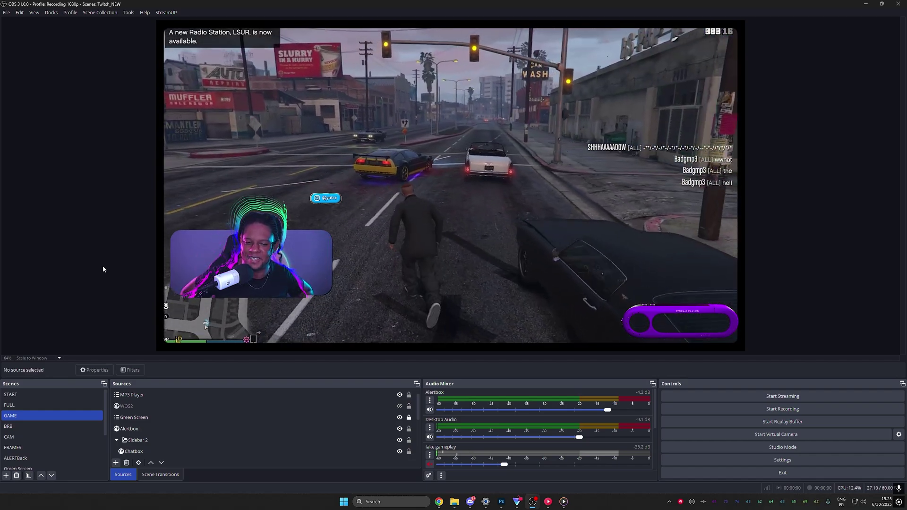
Step: Switch back to Scene 3, showing the camera shot with the Instagram pill and rippling neon outline
left_click(17, 458)
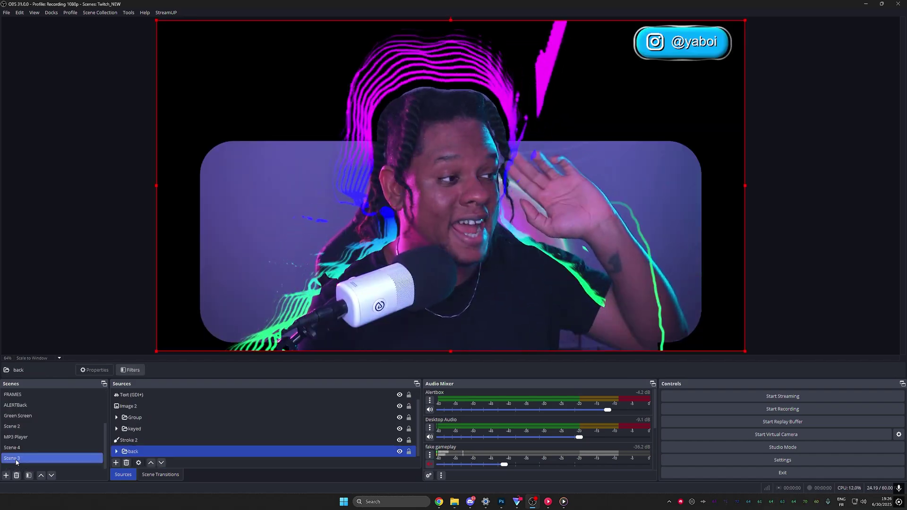